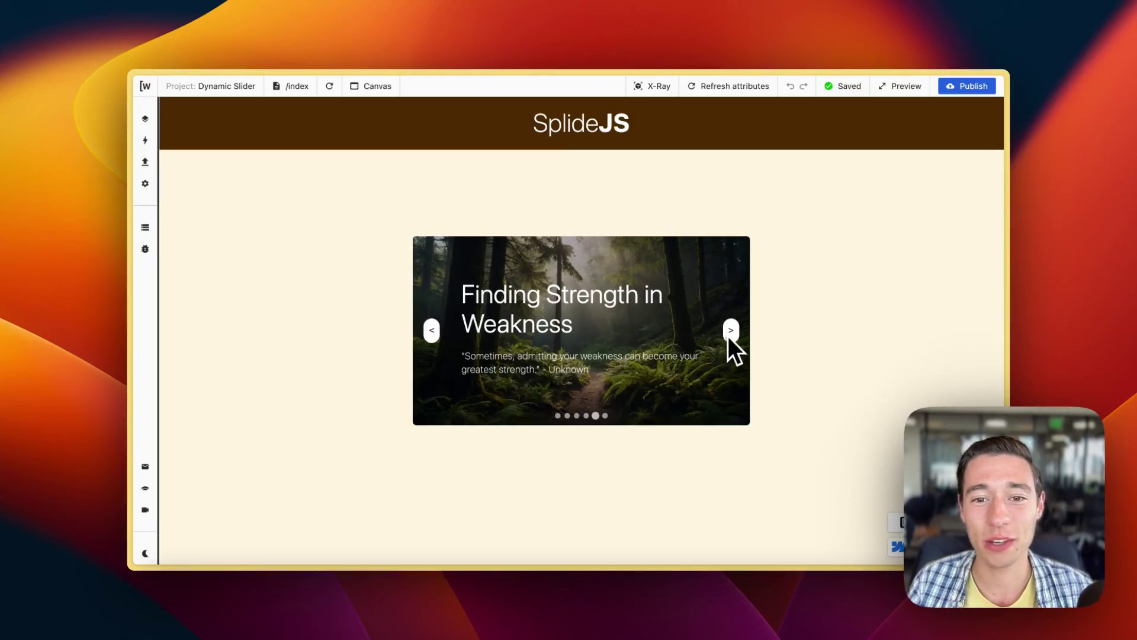
Step: Advance the quote slider six times with the next arrow
left_click(732, 332)
left_click(732, 331)
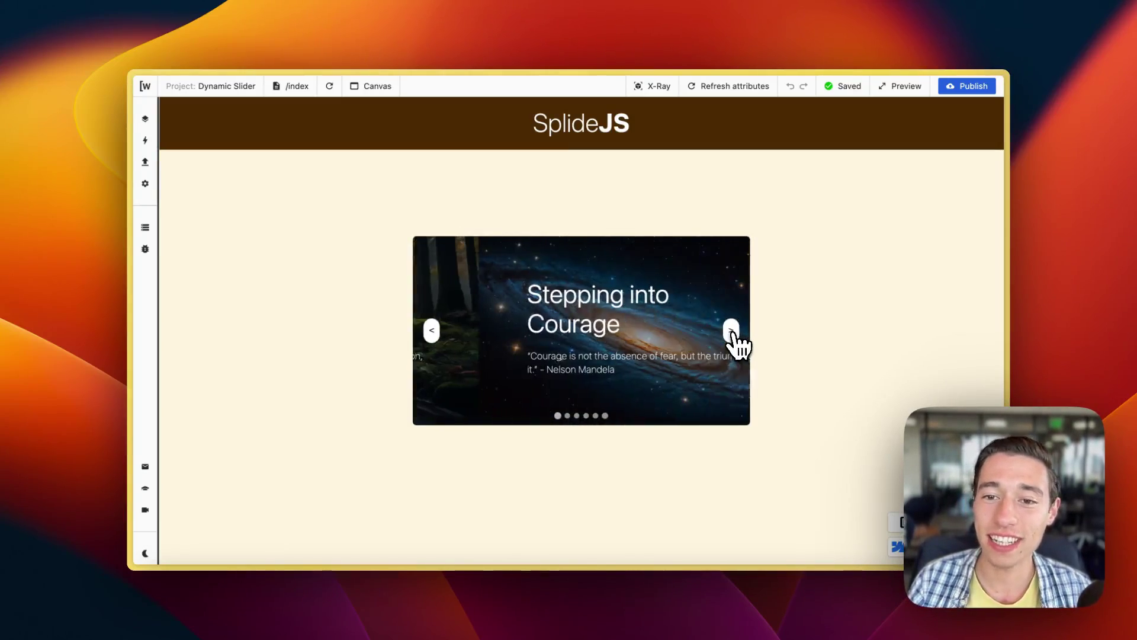
left_click(732, 332)
left_click(732, 332)
left_click(732, 331)
left_click(732, 332)
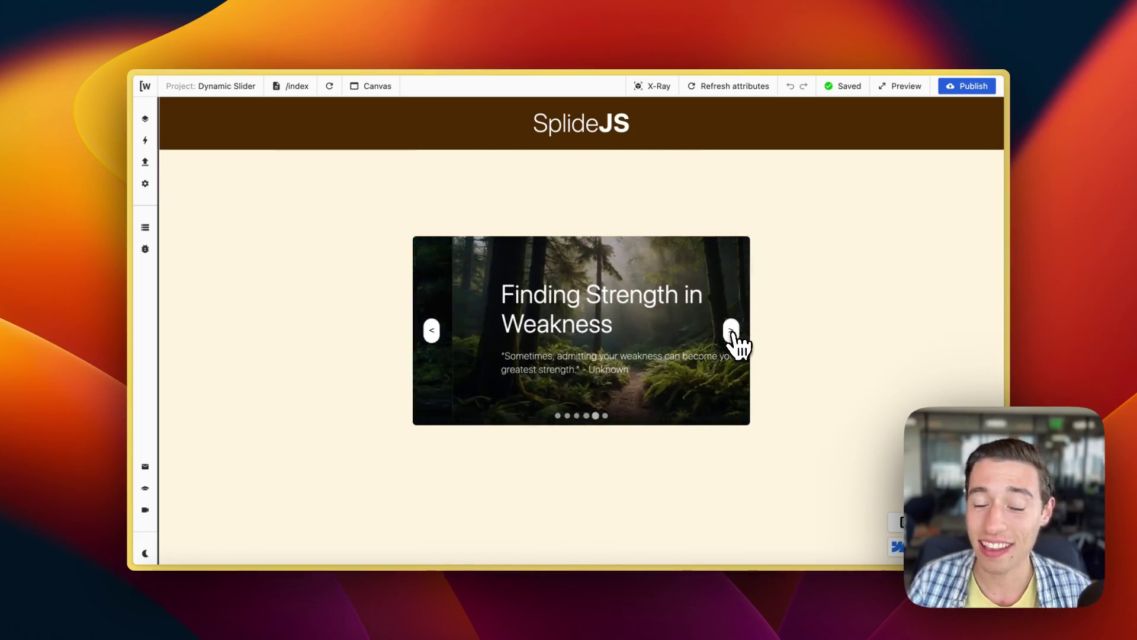
left_click(733, 332)
Step: Jump through each slide via the pagination dots, ending back on Journey of Confidence
left_click(566, 415)
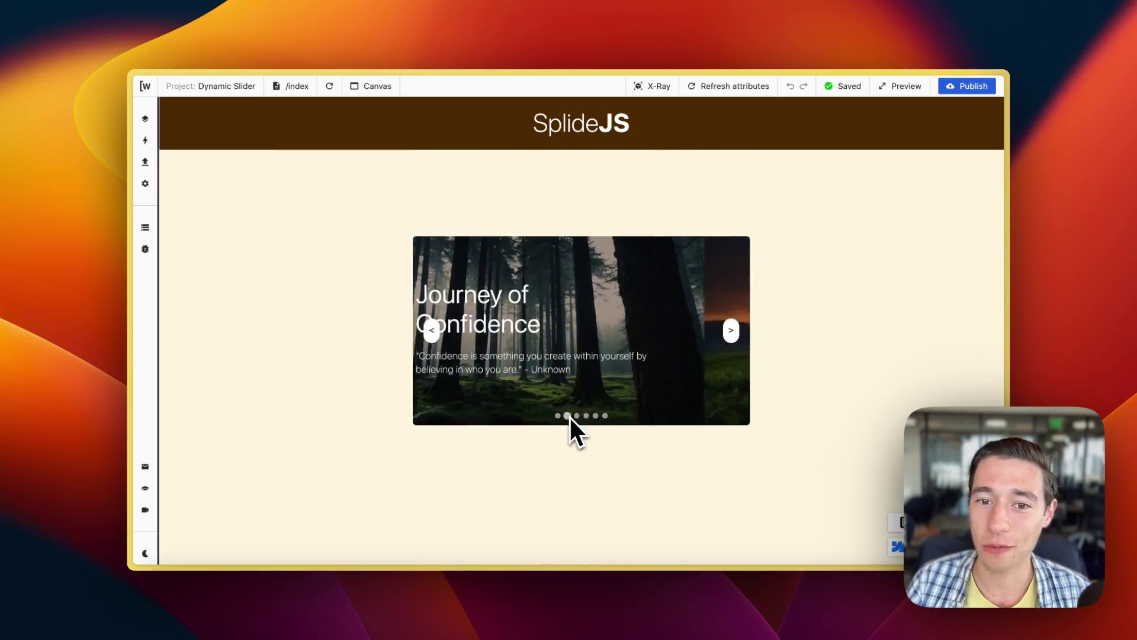
left_click(576, 415)
left_click(586, 415)
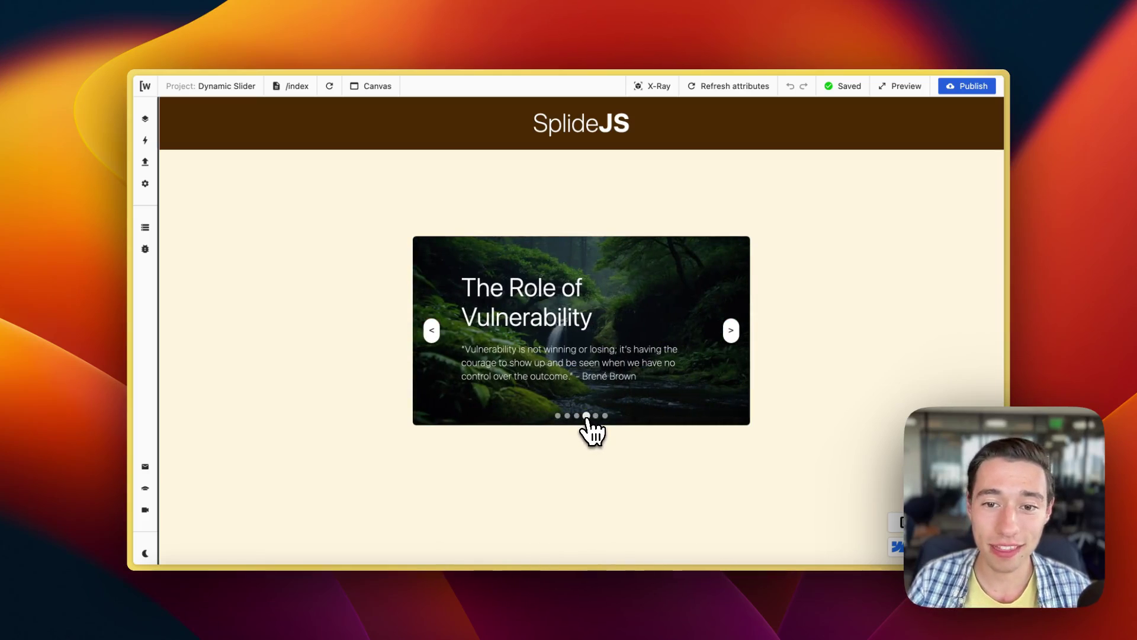
left_click(596, 415)
left_click(605, 415)
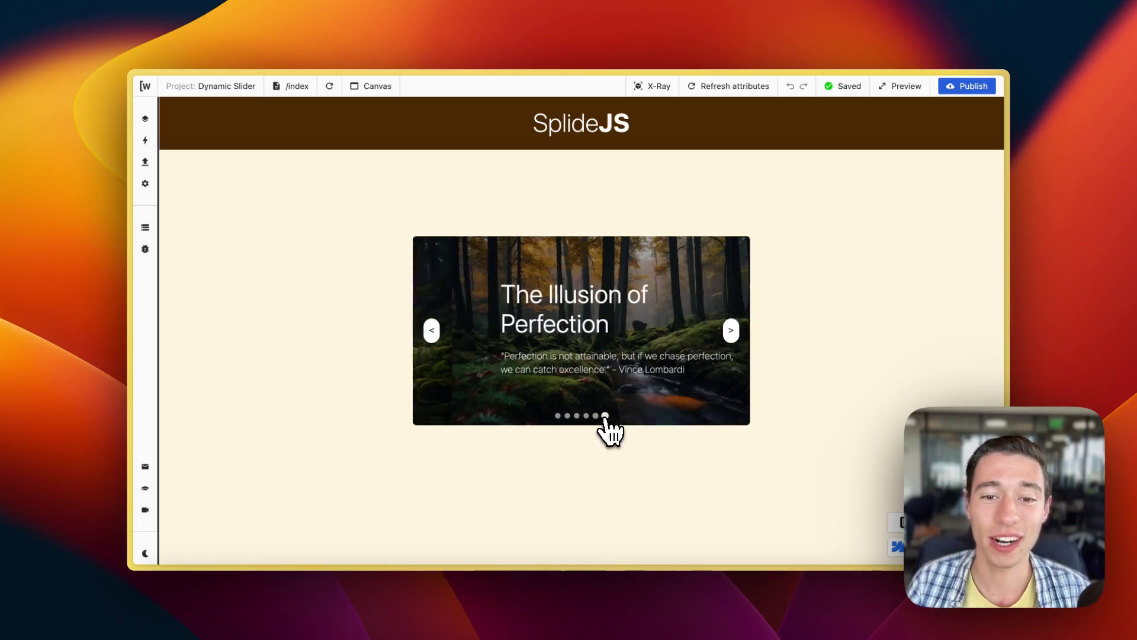
left_click(567, 415)
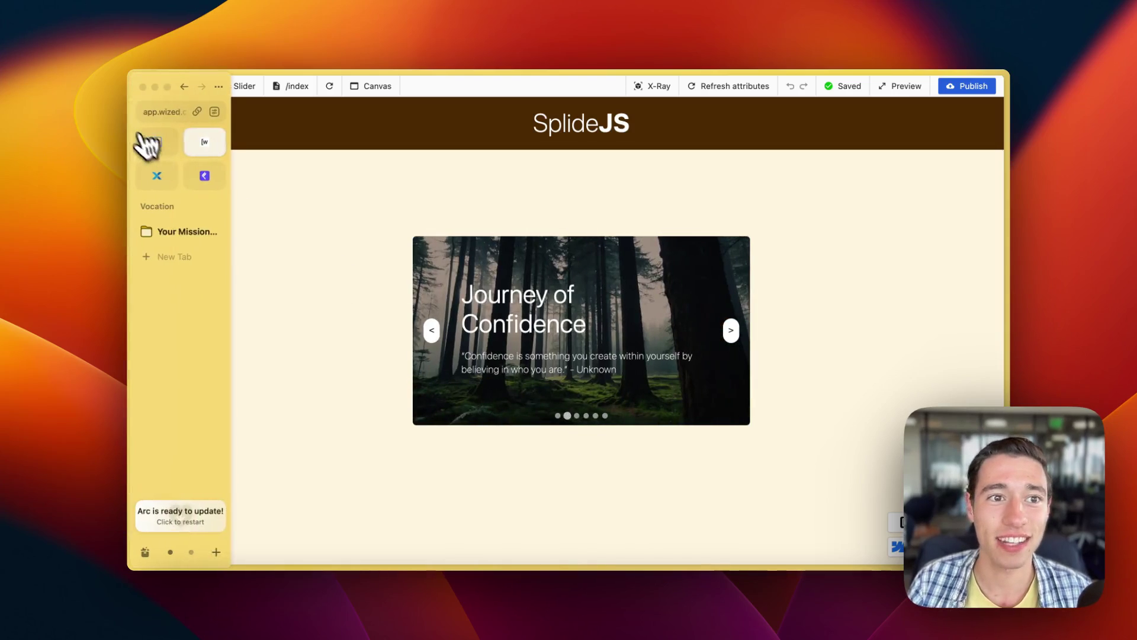
Step: In Webflow's Navigator, open the skeleton-loader-code embed to view its shimmer CSS
left_click(155, 142)
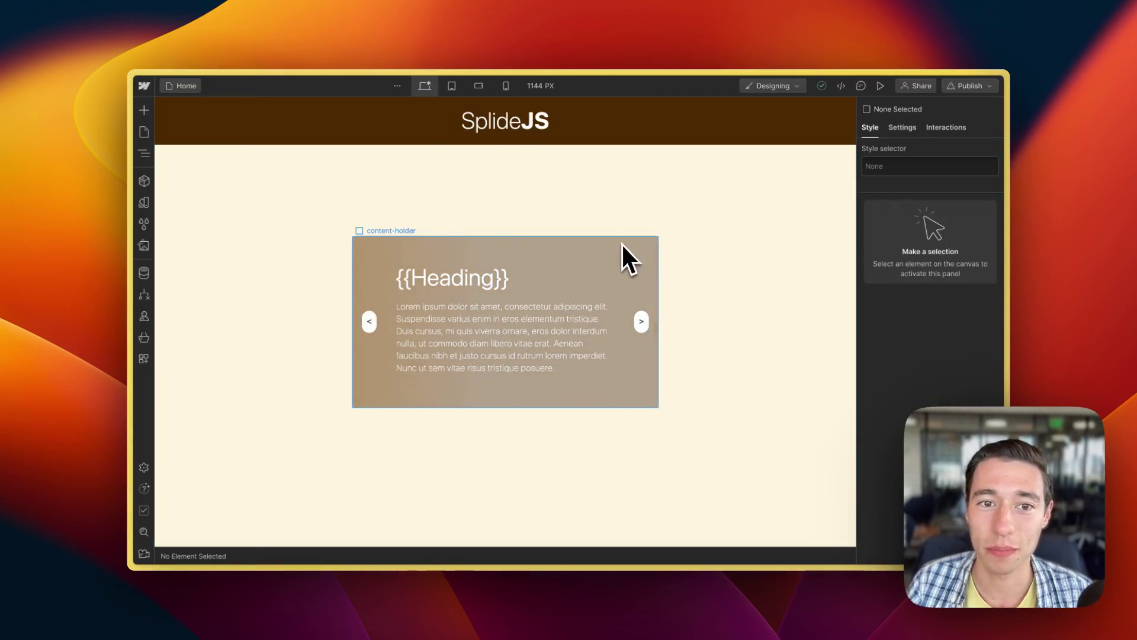
left_click(621, 246)
left_click(144, 153)
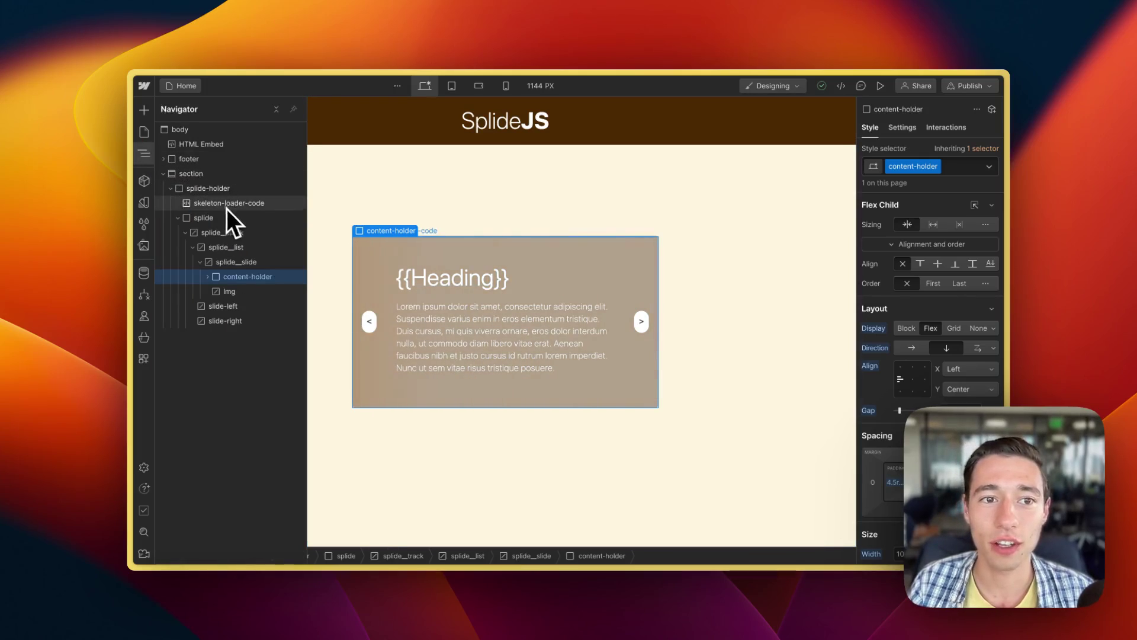
left_click(220, 191)
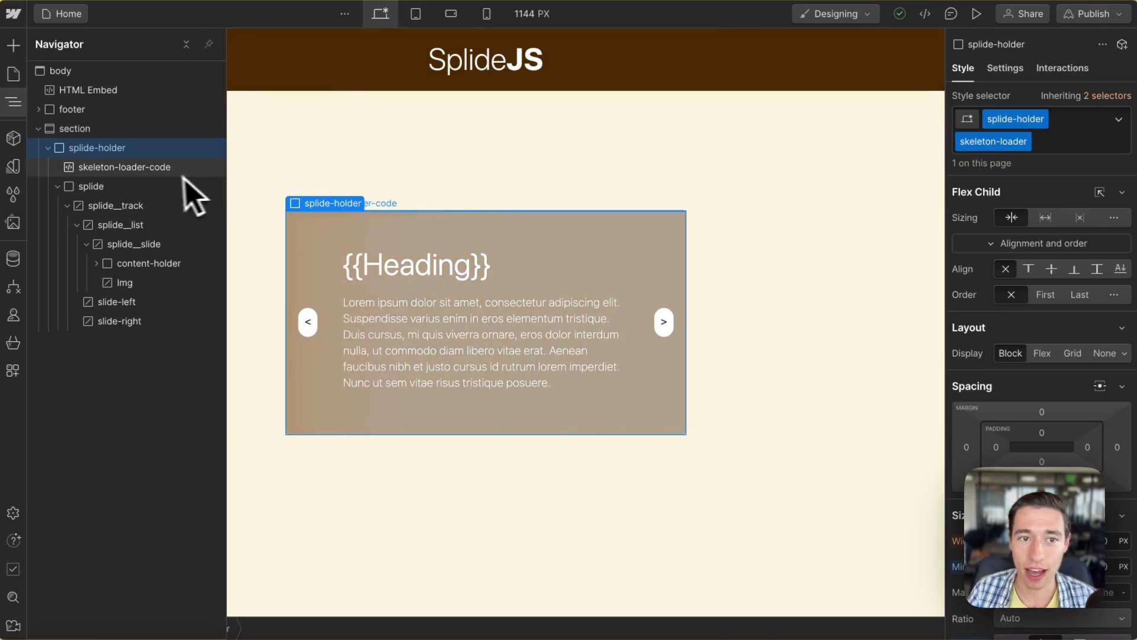
left_click(161, 169)
left_click(408, 203)
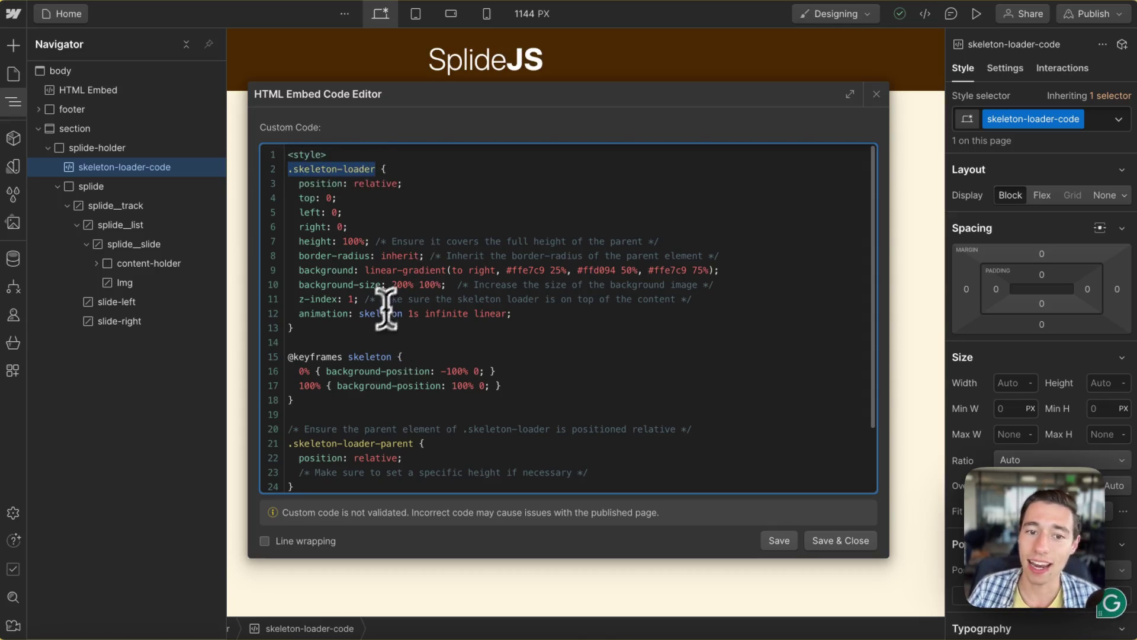
Step: Close the embed editor, then remove and re-add splide-holder's skeleton-loader combo class
left_click(861, 546)
left_click(1109, 121)
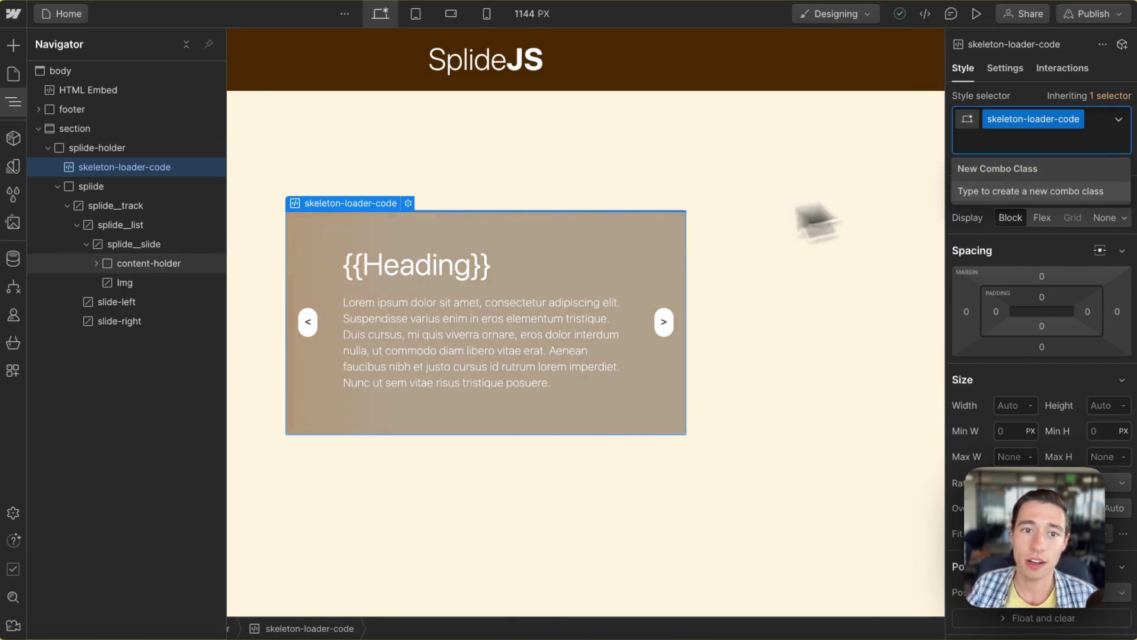
left_click(168, 149)
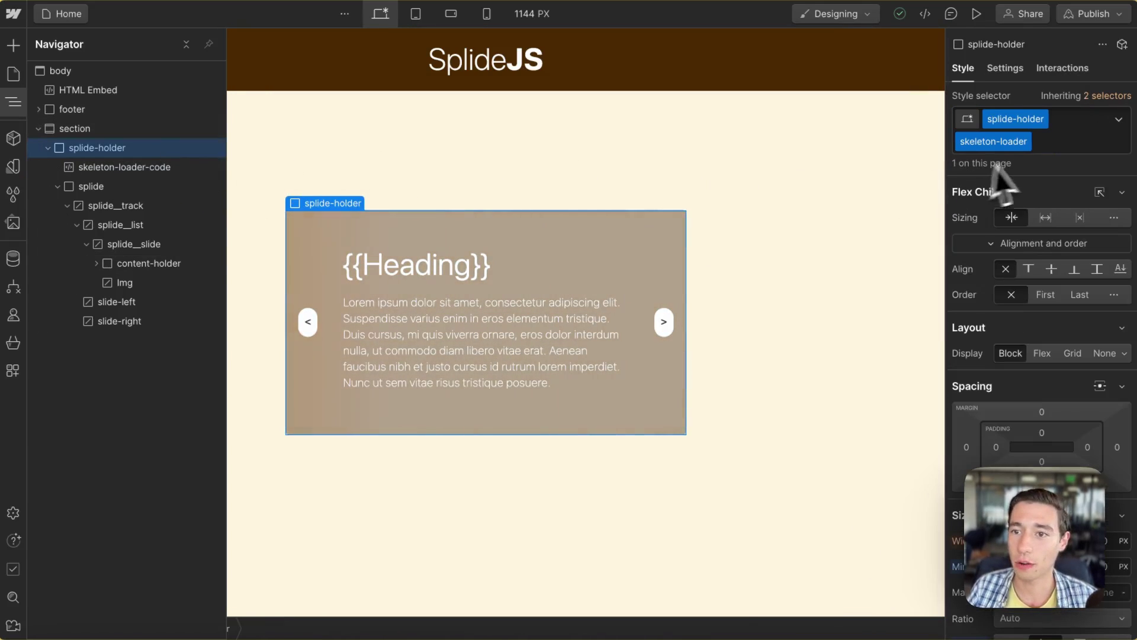
left_click(1050, 142)
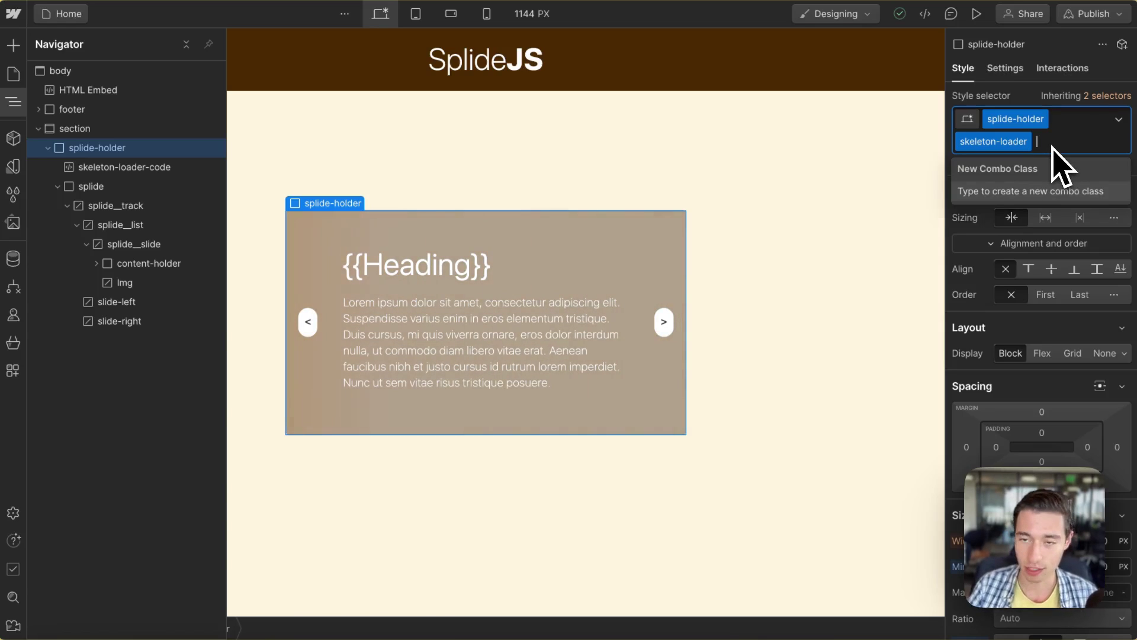
key("BackSpace")
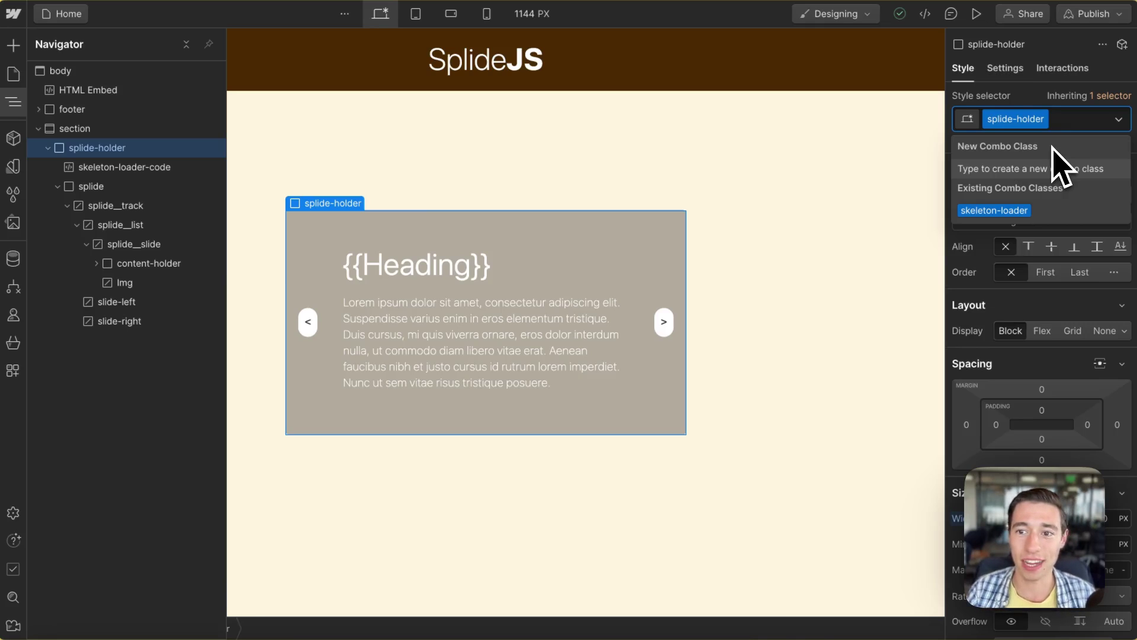
left_click(978, 212)
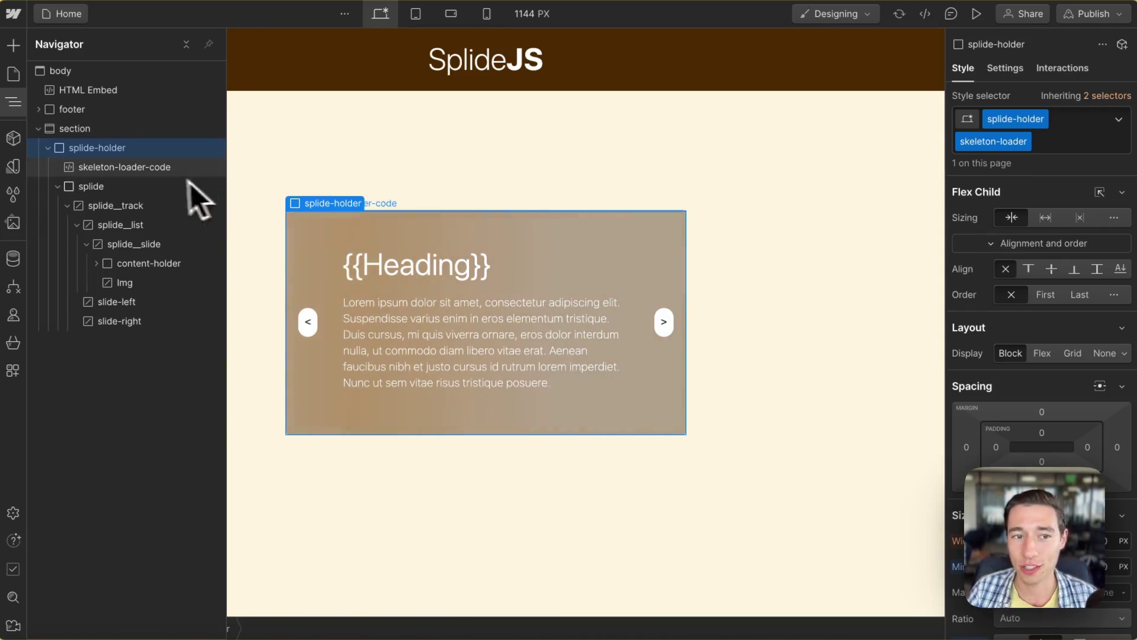
Step: Inspect splide-holder's wized-skeleton custom attribute in its Settings, then close the editor
left_click(133, 189)
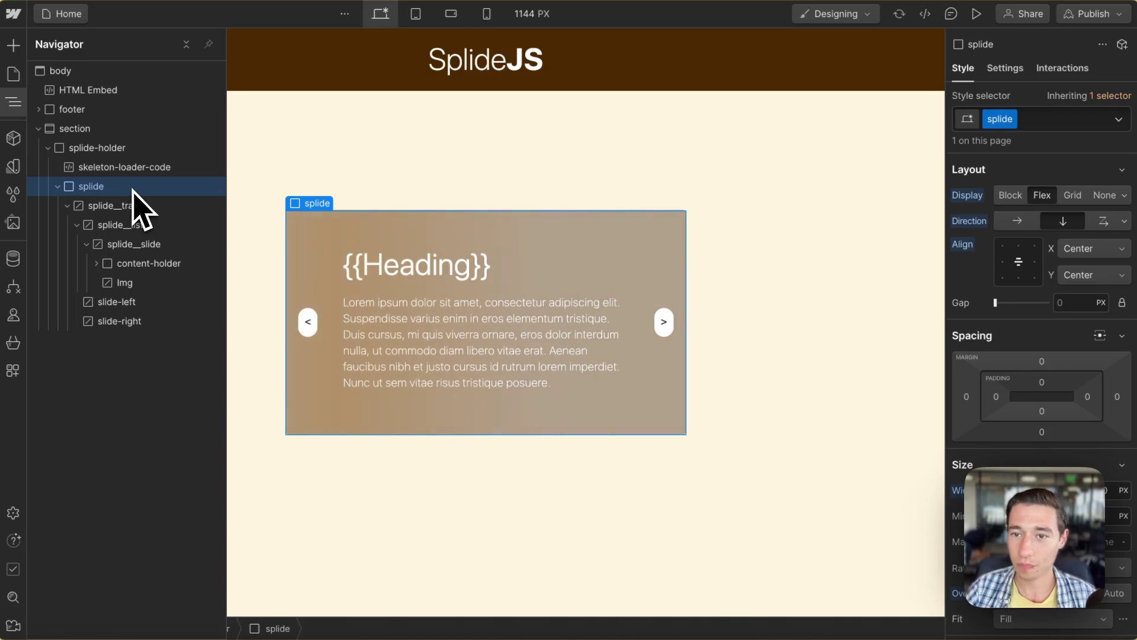
left_click(108, 149)
left_click(1006, 69)
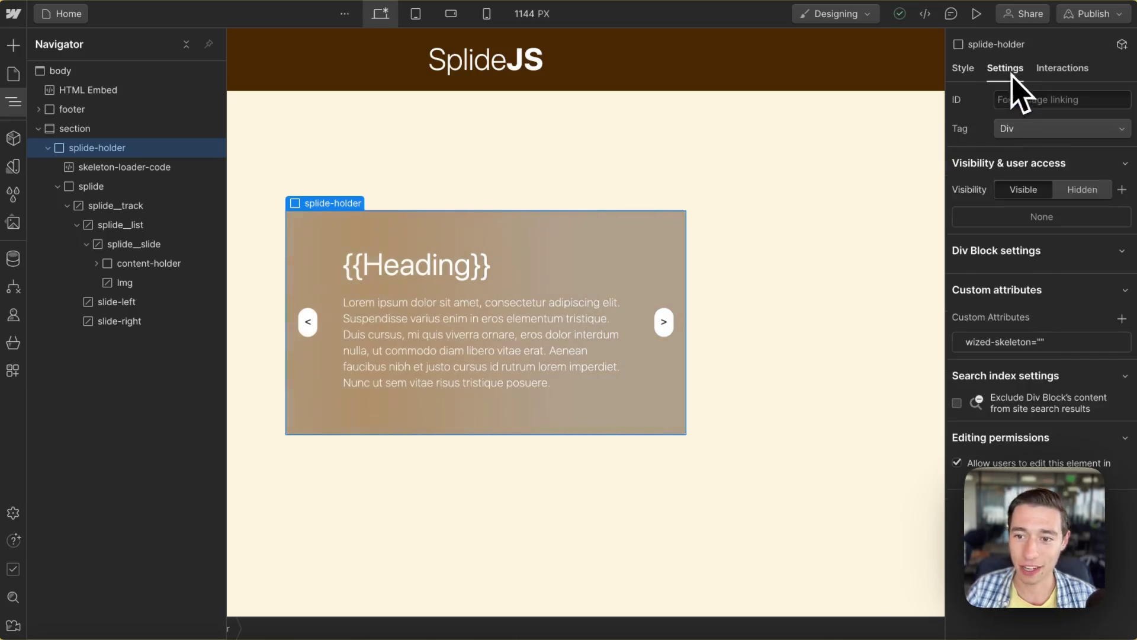
left_click(1014, 345)
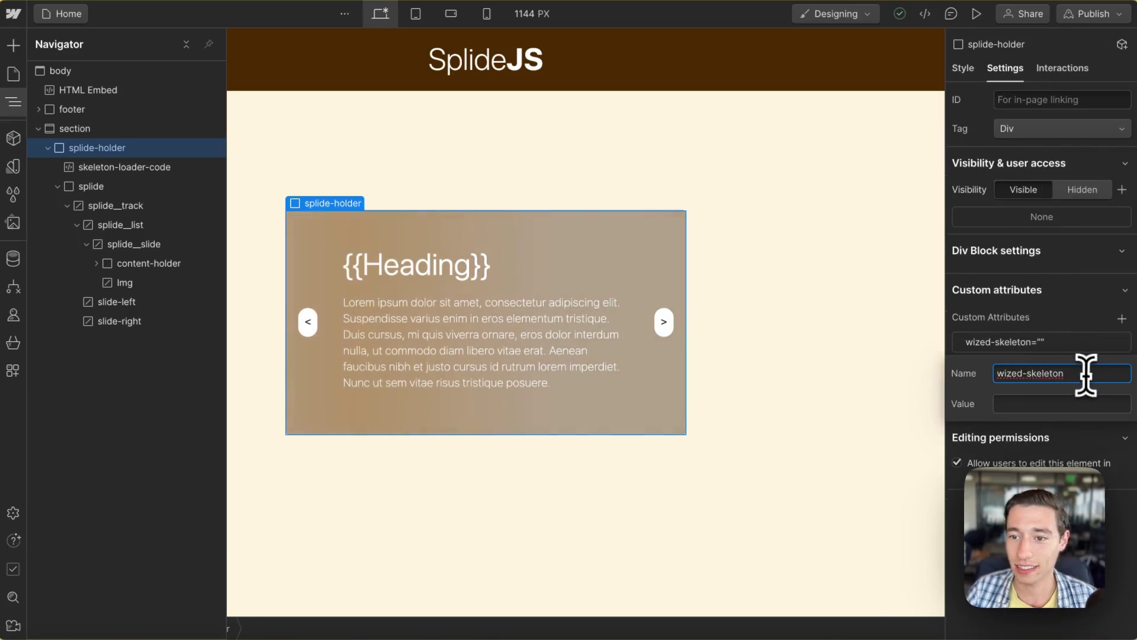
left_click_drag(1084, 372, 984, 374)
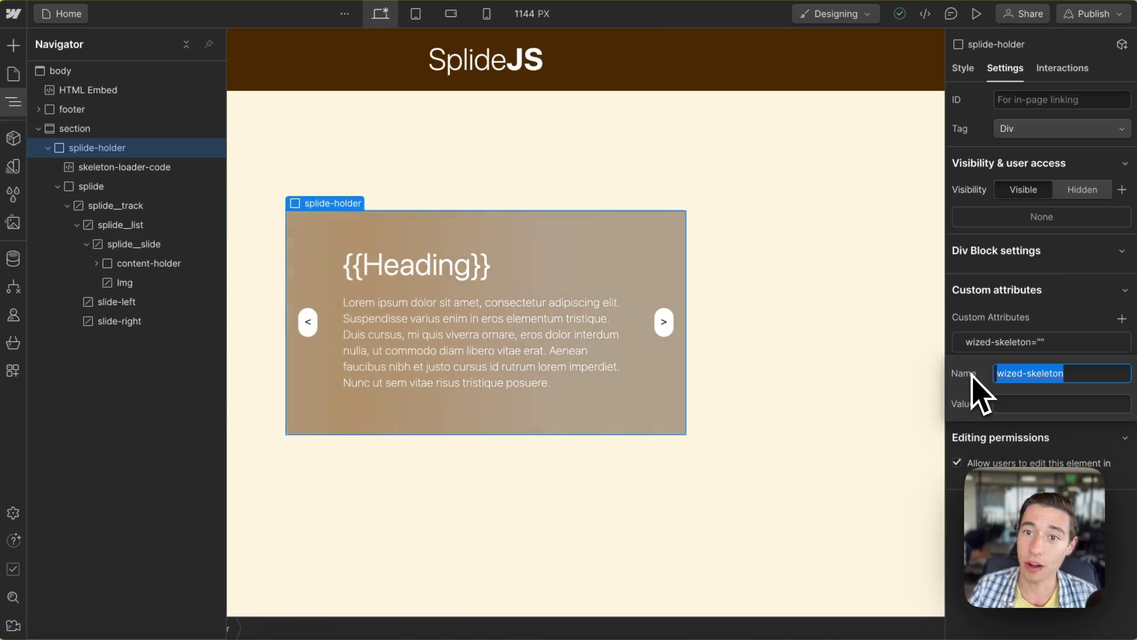
left_click(1067, 321)
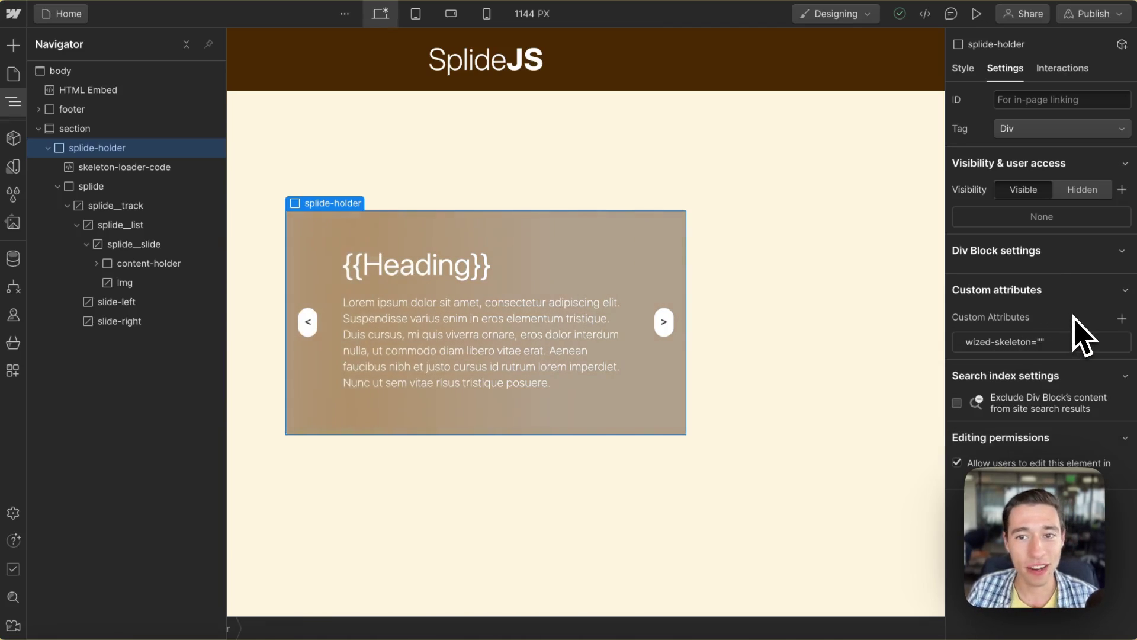
Step: Review the splide class styles, then select splide__track to see its 100%-width flex layout
left_click(135, 187)
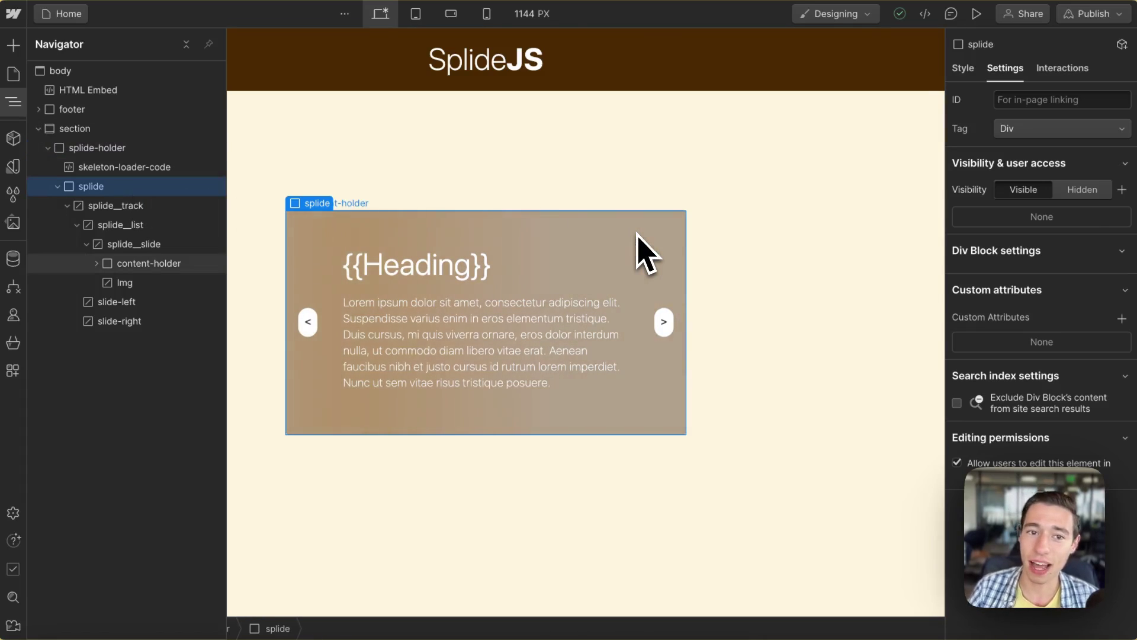
left_click(964, 68)
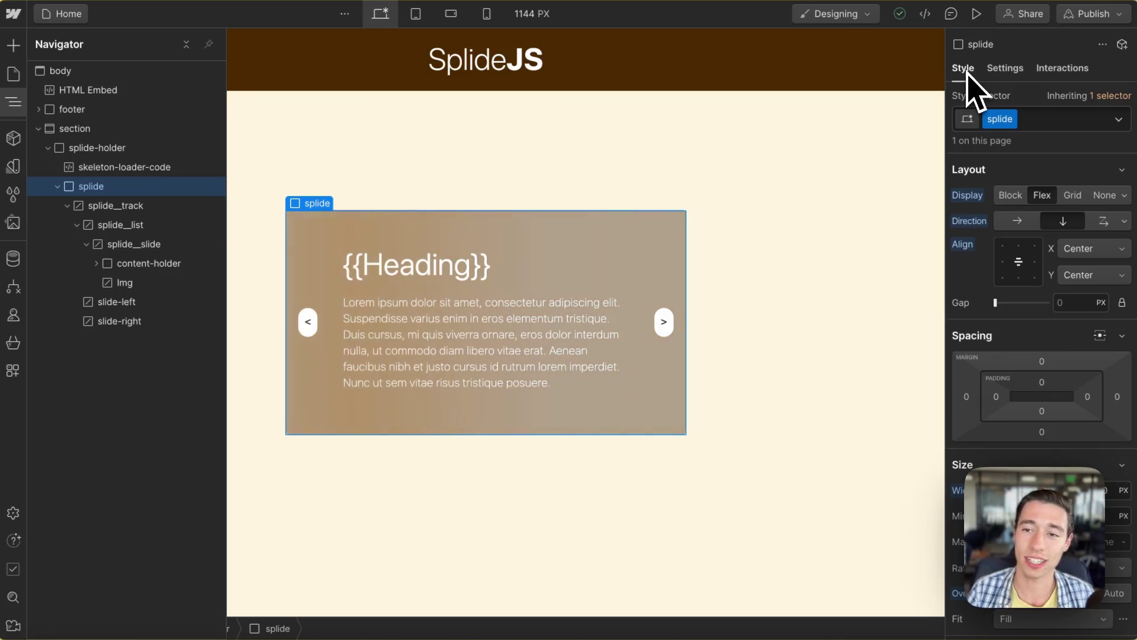
double_click(999, 119)
left_click(135, 208)
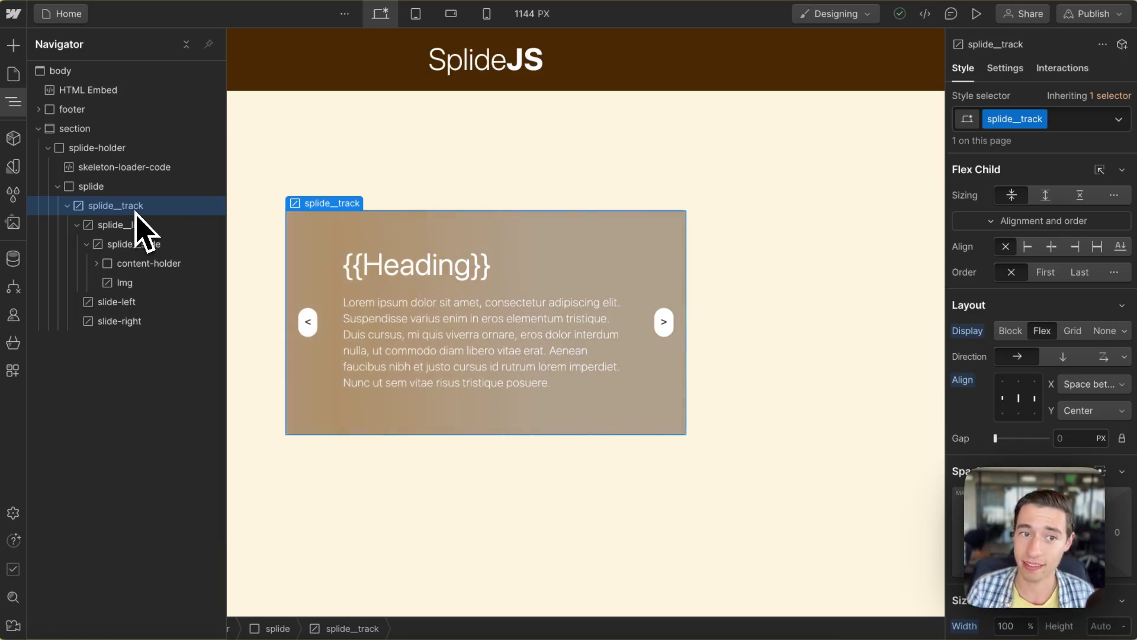
Step: Inspect splide__list, then splide__slide's left-aligned flex styling at 100% height
left_click(137, 227)
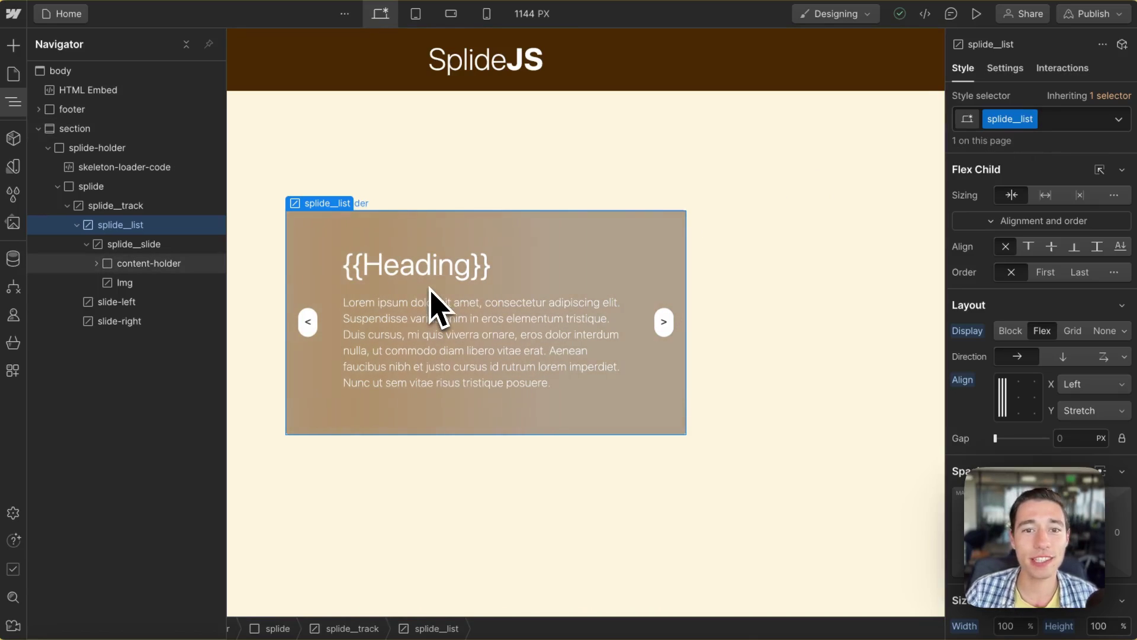
left_click(147, 246)
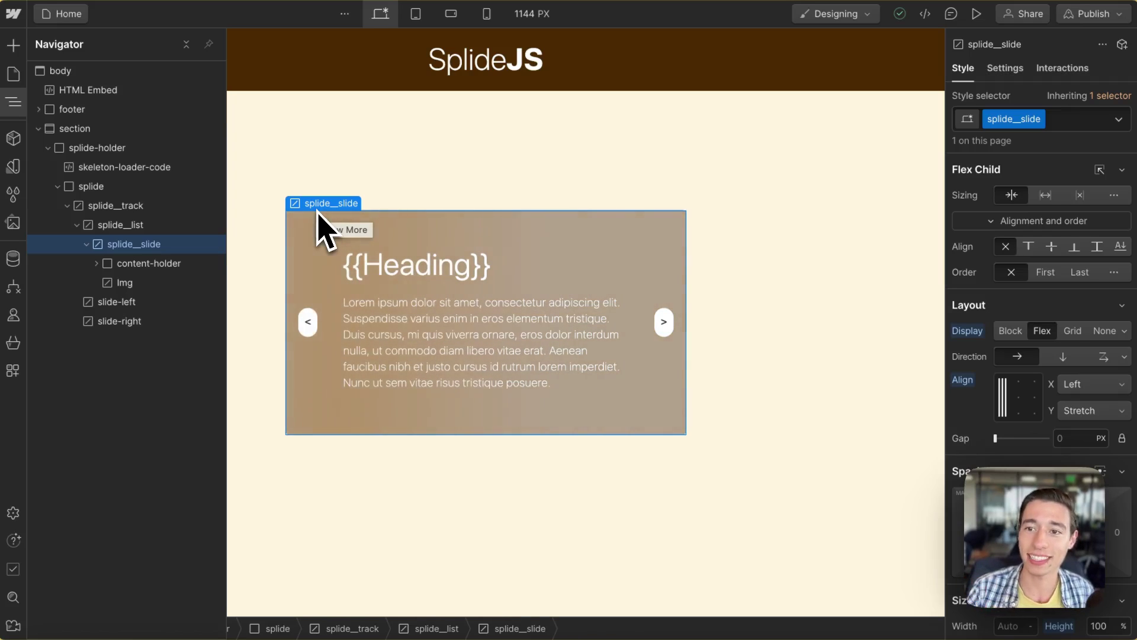
left_click(1010, 74)
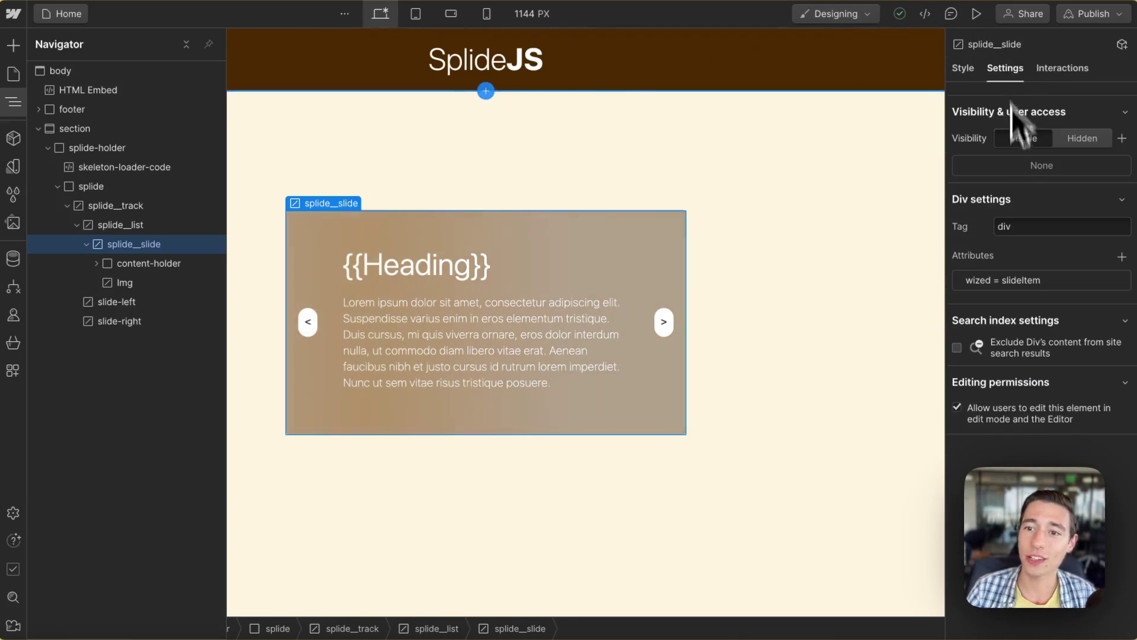
left_click(997, 281)
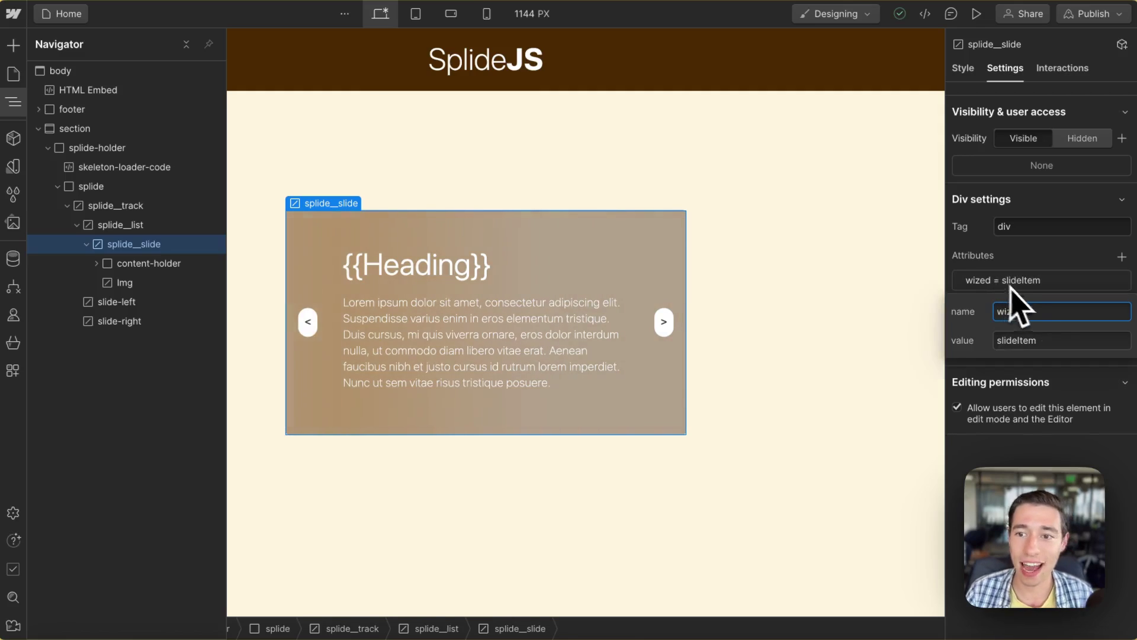
left_click_drag(1046, 343, 982, 346)
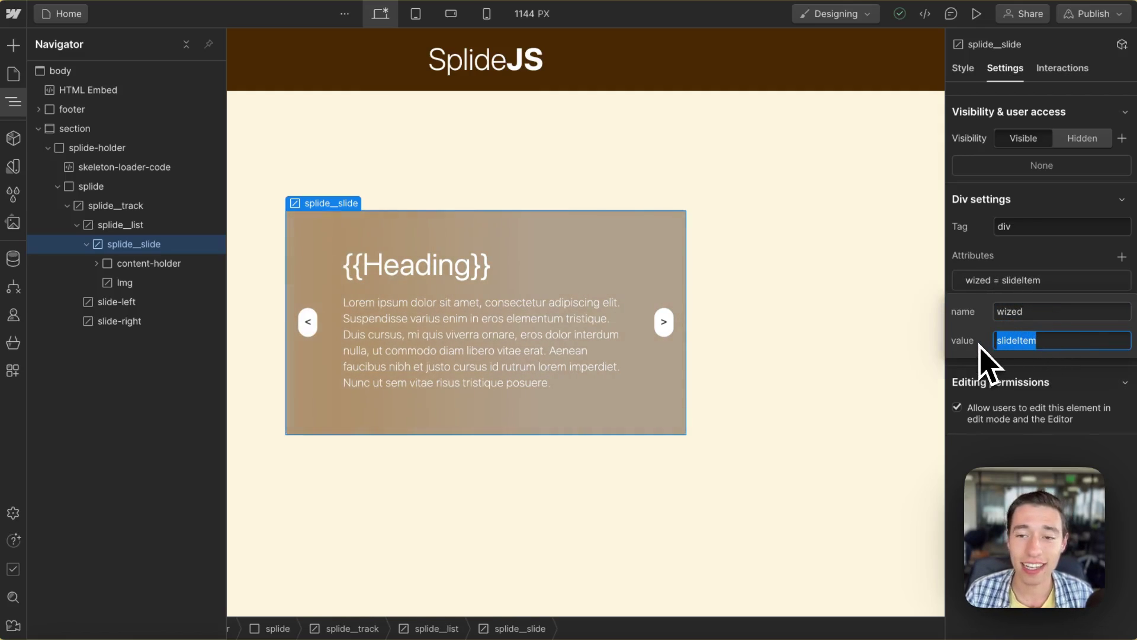
left_click(1027, 262)
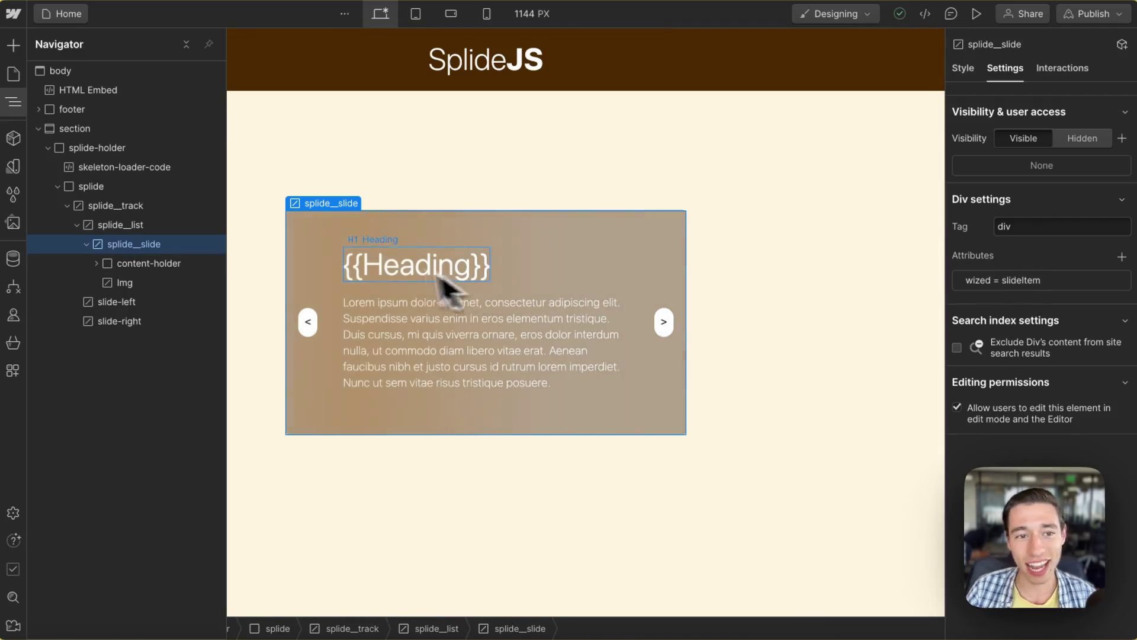
left_click(125, 264)
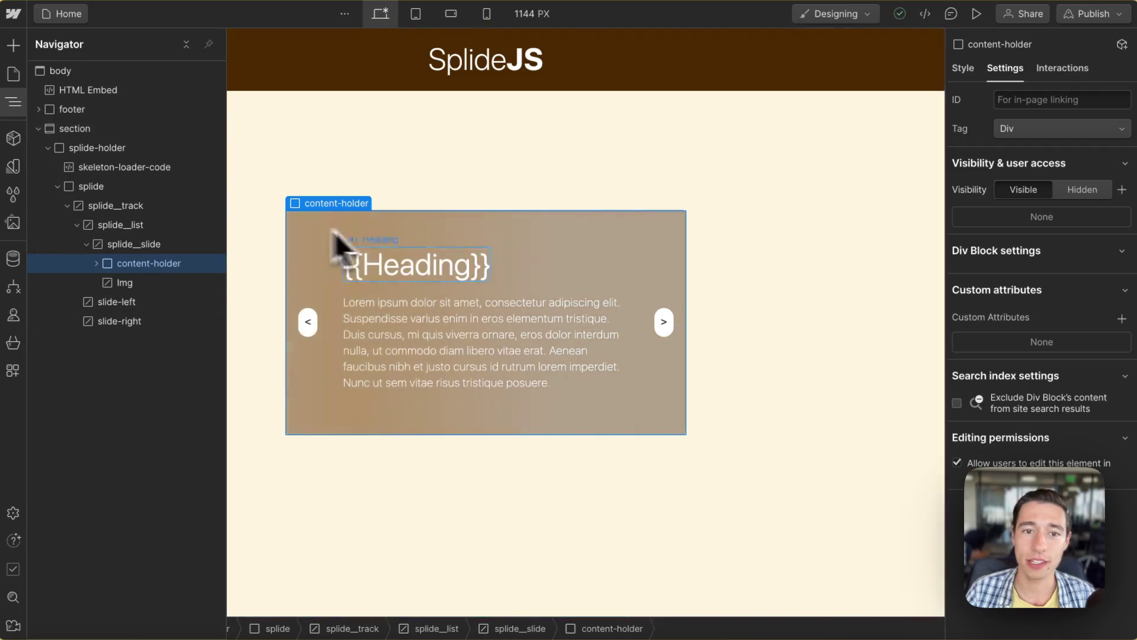
left_click(98, 264)
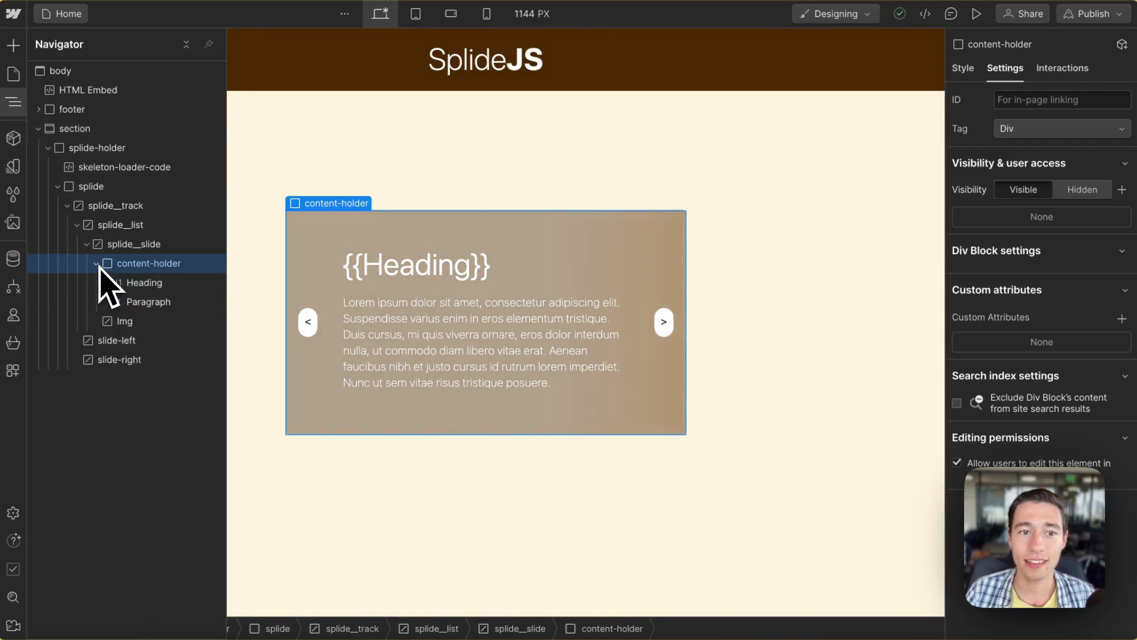
left_click(158, 283)
left_click(1007, 372)
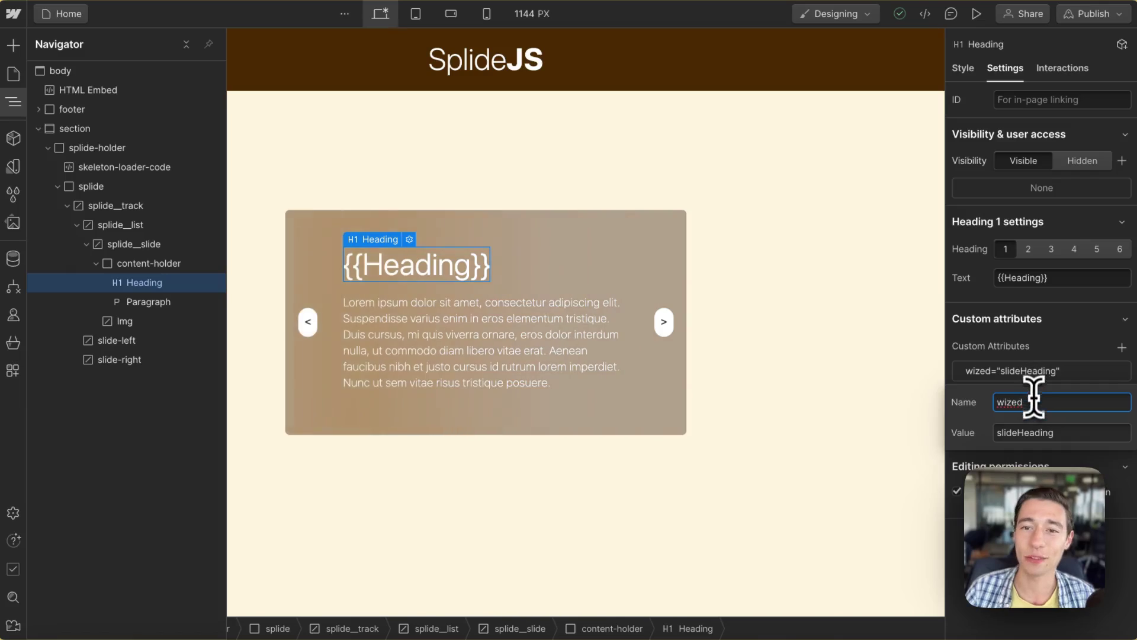
left_click_drag(1034, 400, 977, 408)
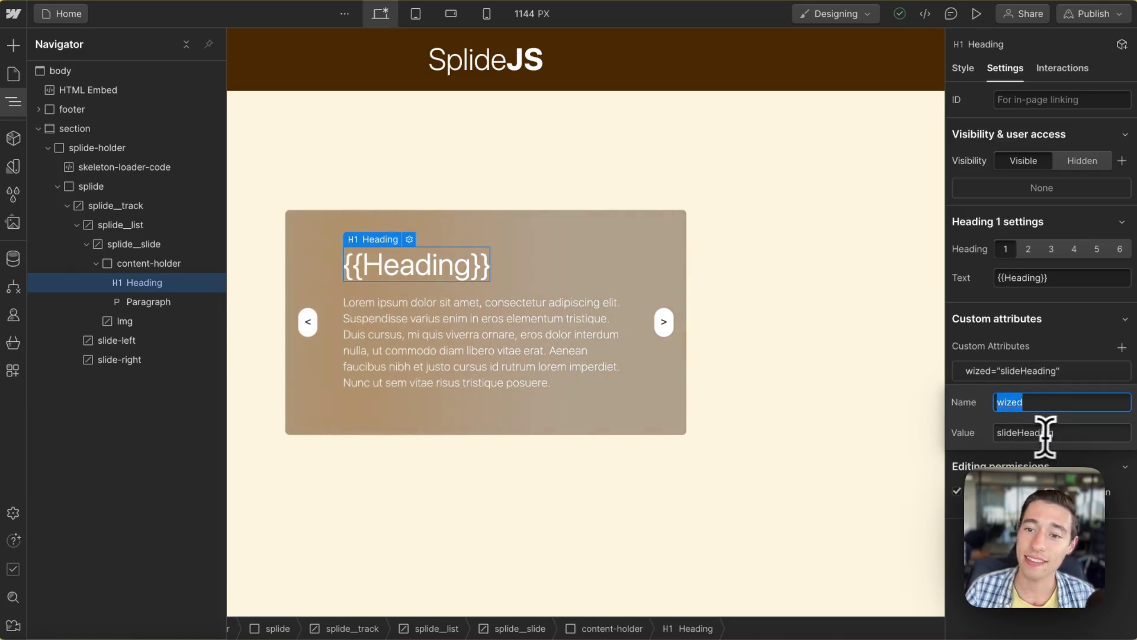
left_click_drag(1056, 432, 989, 436)
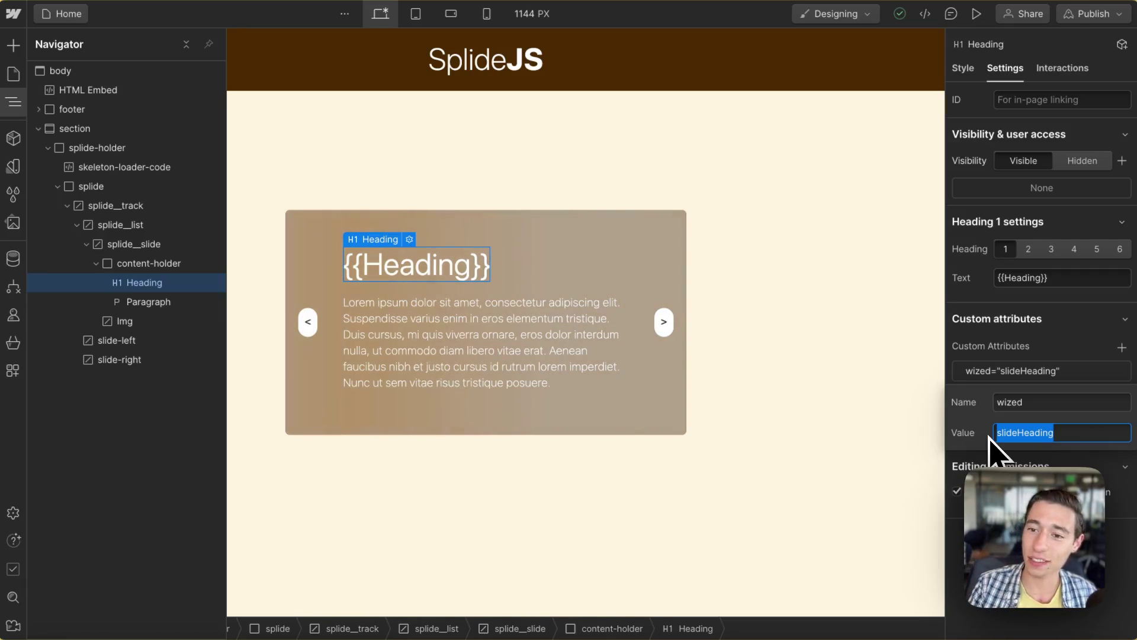
key("Return")
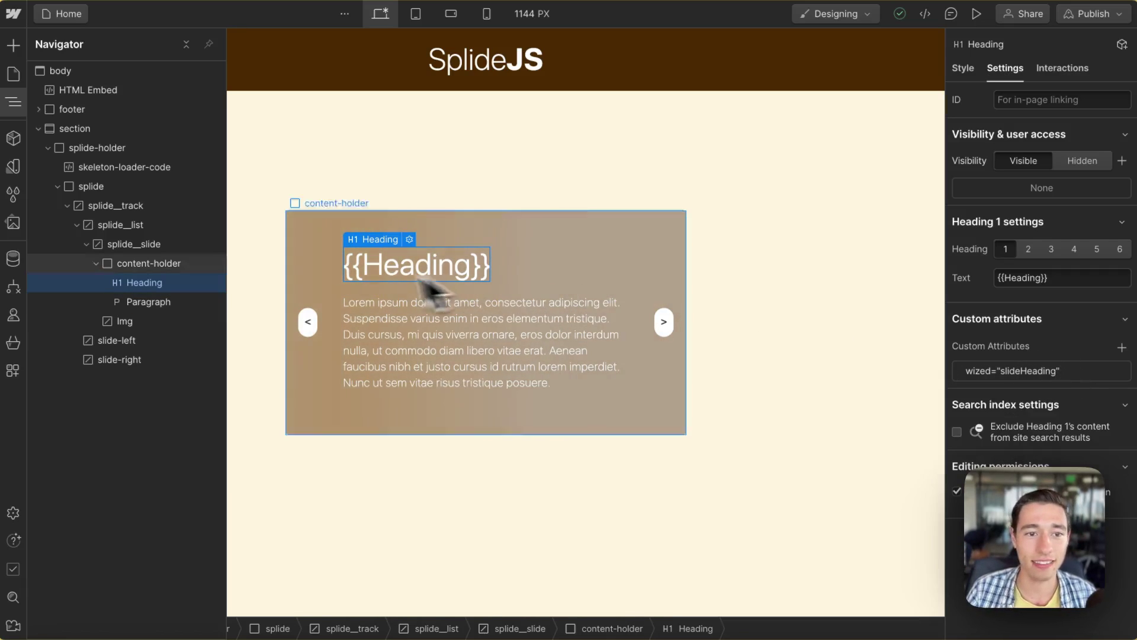
left_click(159, 303)
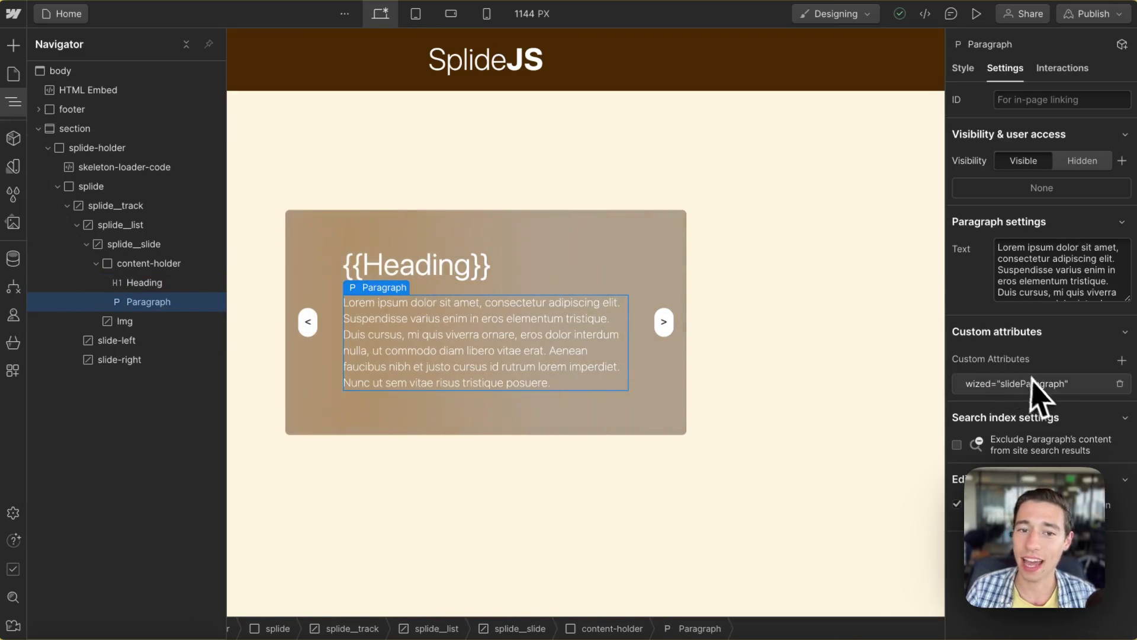
left_click(1051, 387)
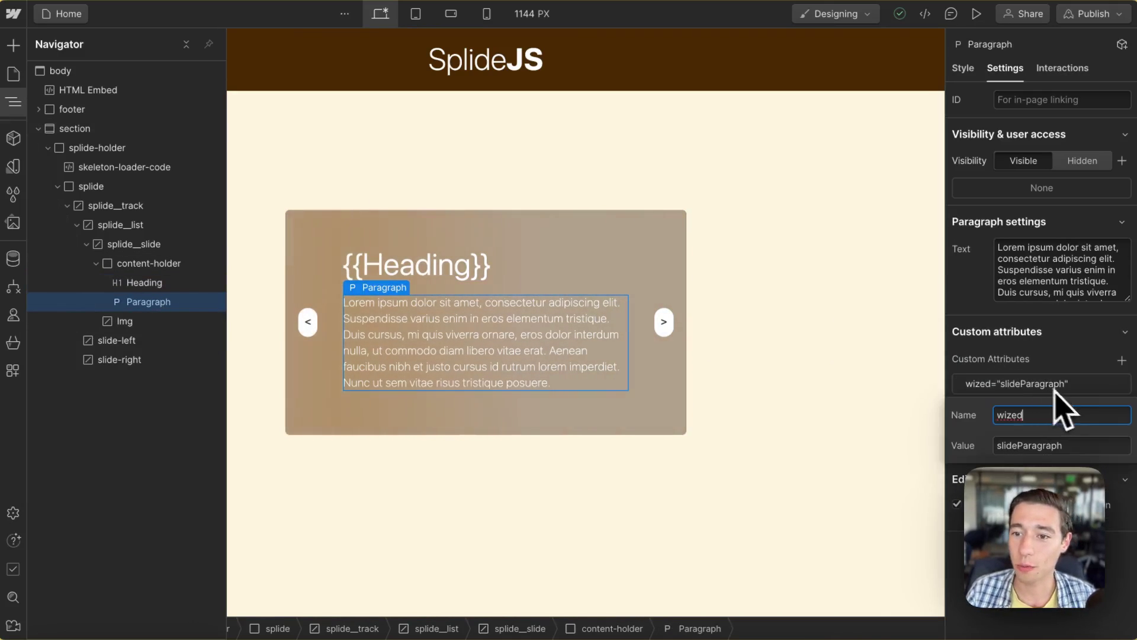
double_click(1013, 415)
double_click(1054, 445)
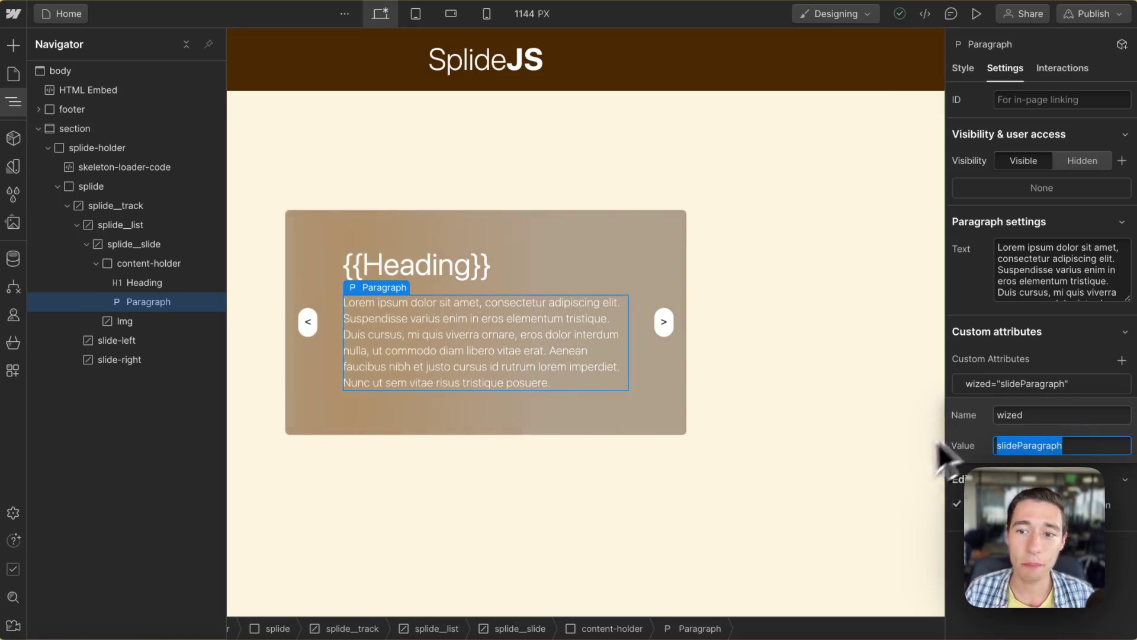
left_click(1086, 363)
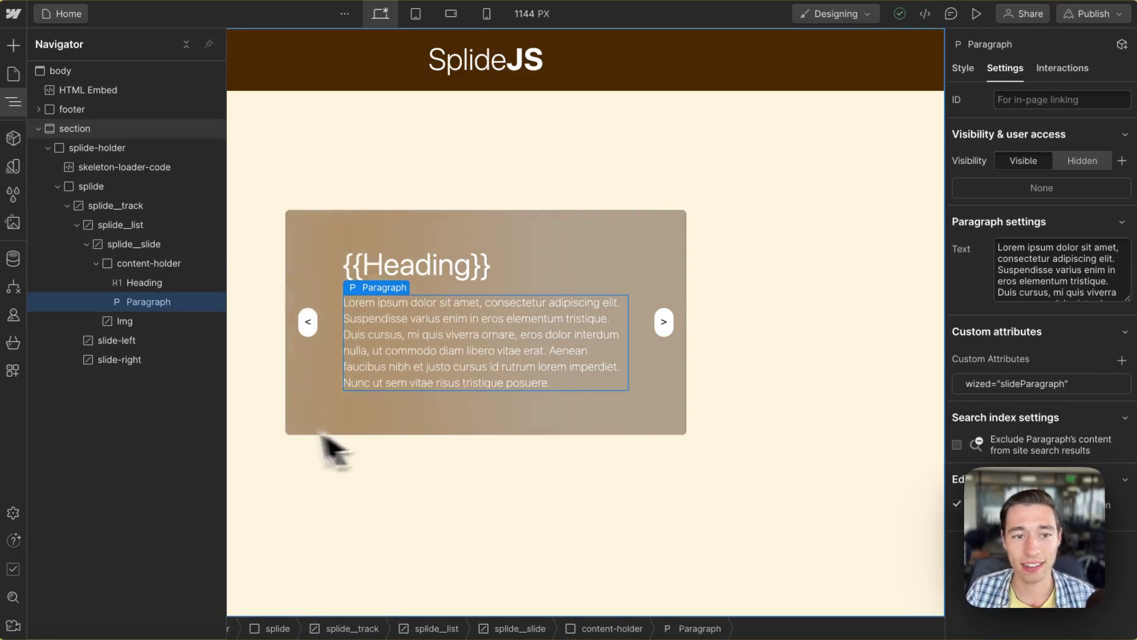
left_click(131, 323)
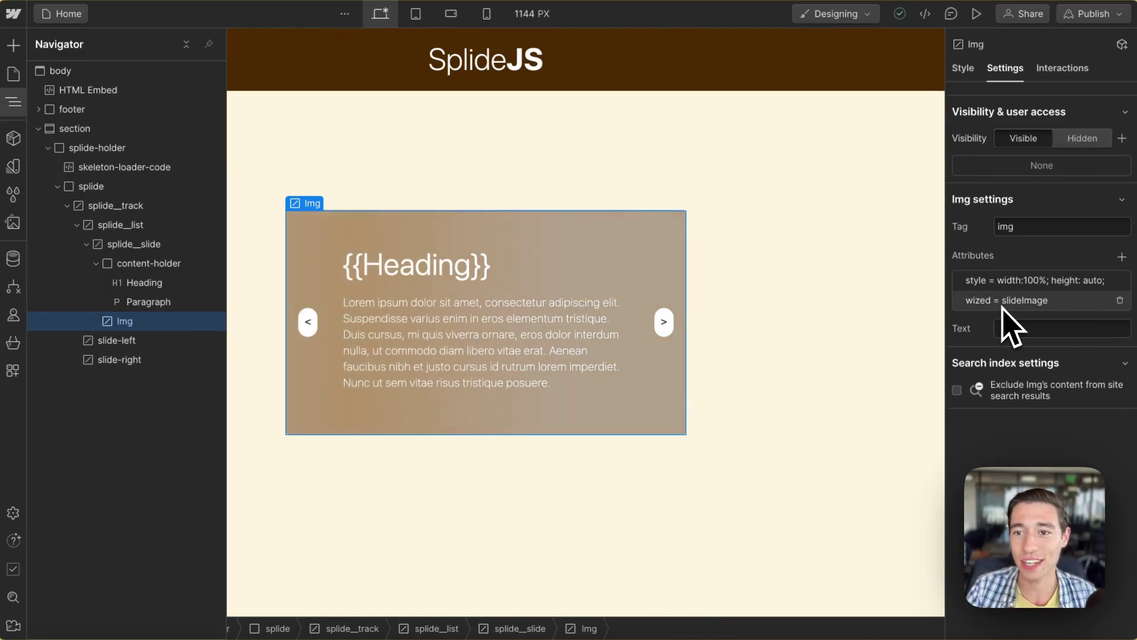
left_click(1019, 231)
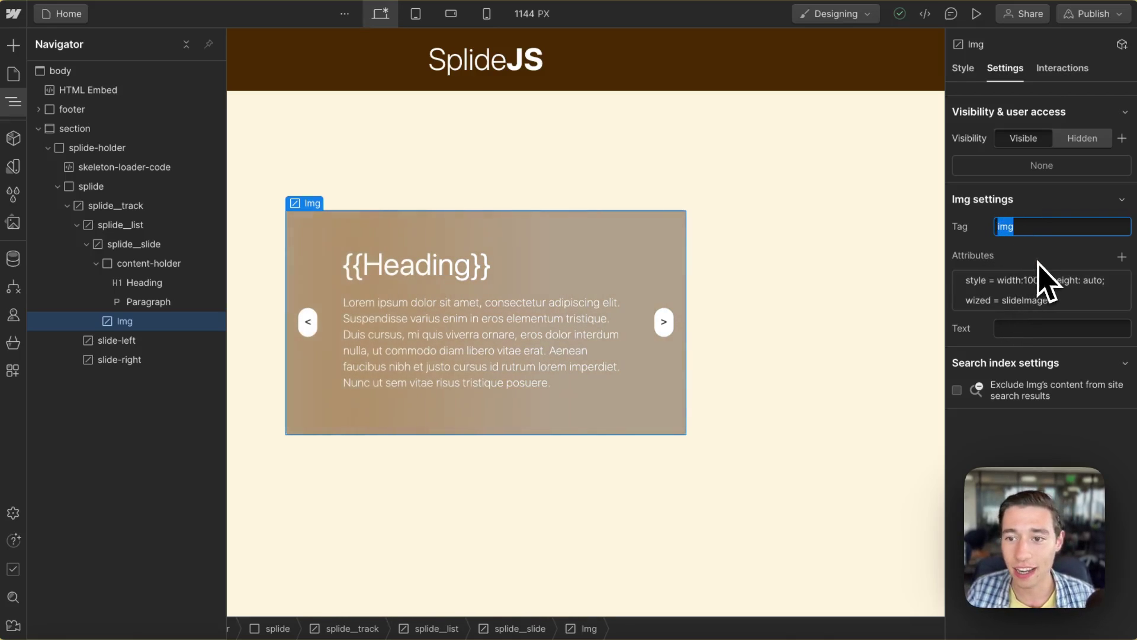
left_click(1038, 282)
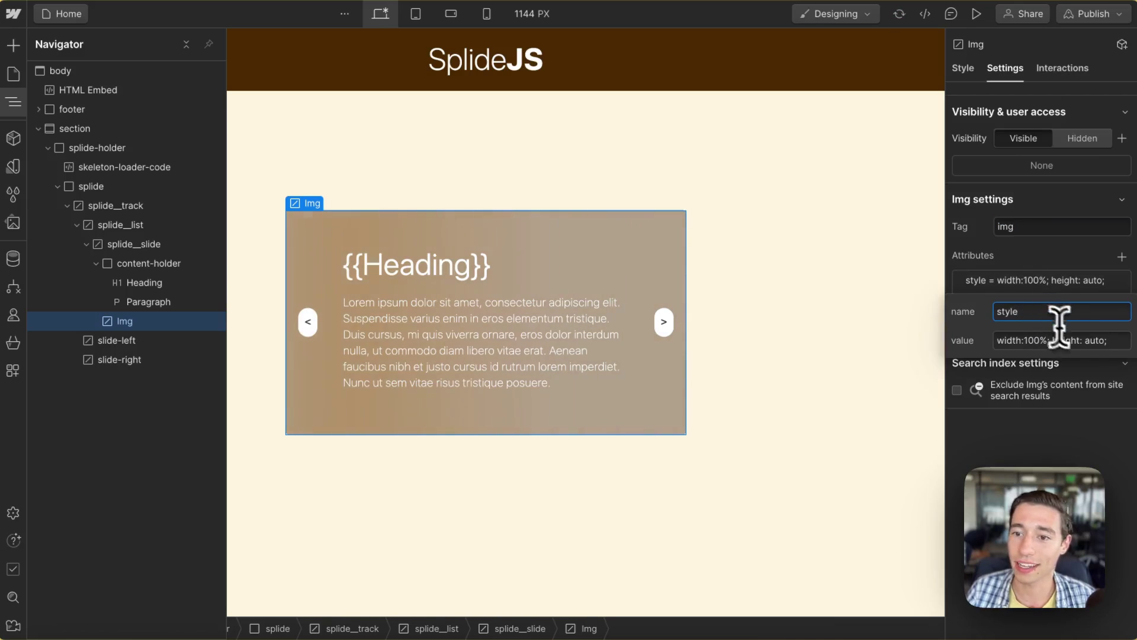
left_click_drag(1108, 340, 988, 348)
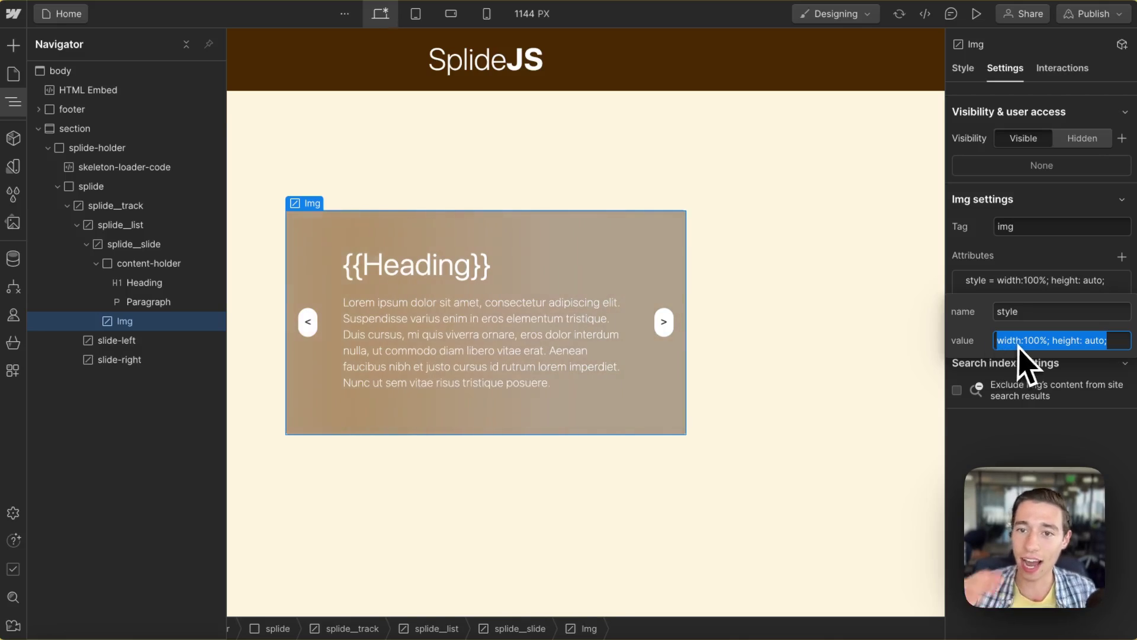
left_click(1040, 279)
left_click(1042, 300)
left_click_drag(1036, 340, 964, 350)
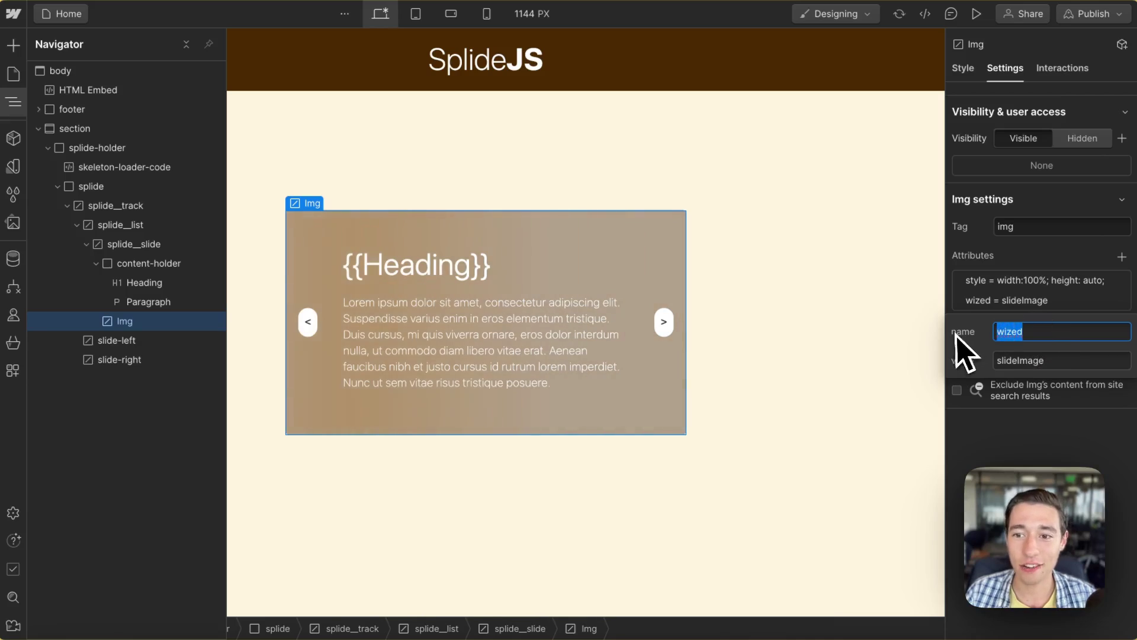
left_click_drag(1043, 358, 932, 357)
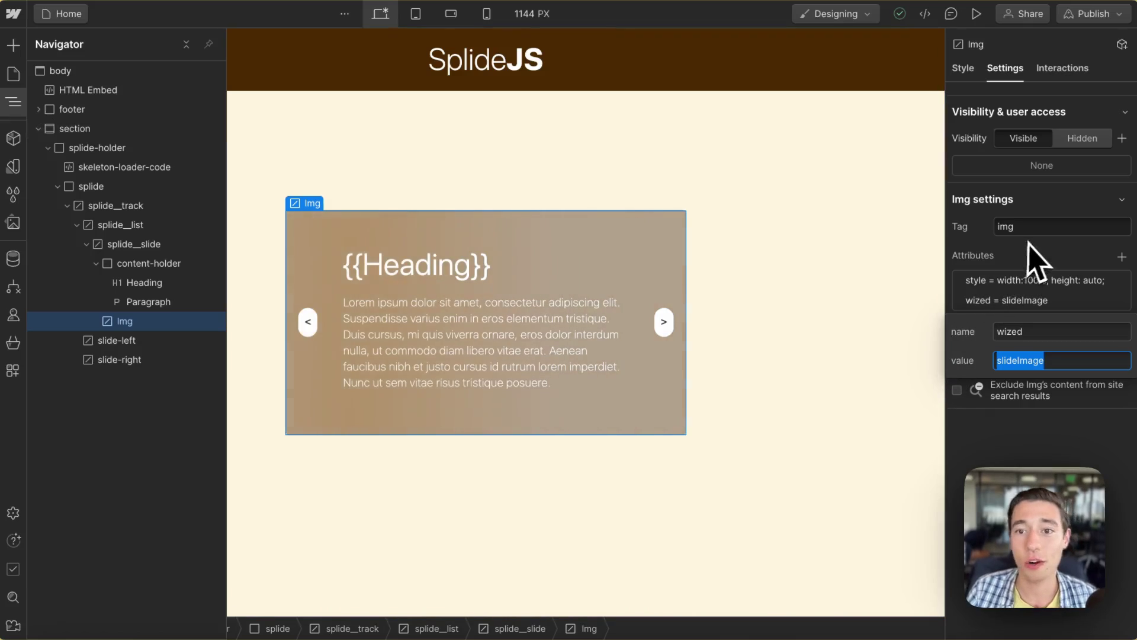
left_click(1040, 264)
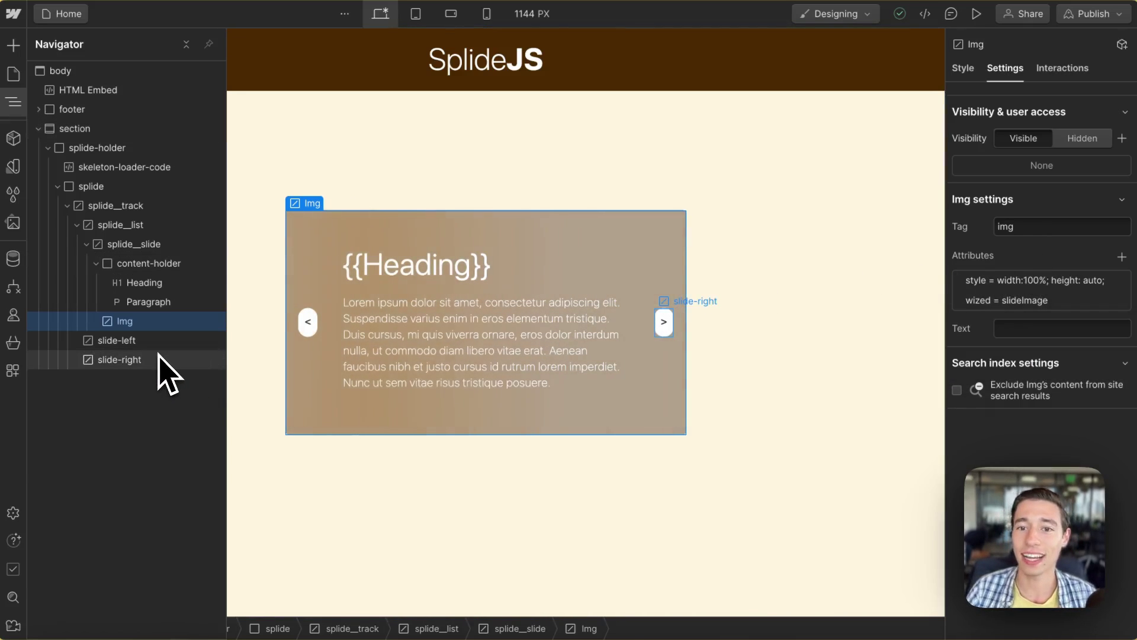
left_click(133, 341)
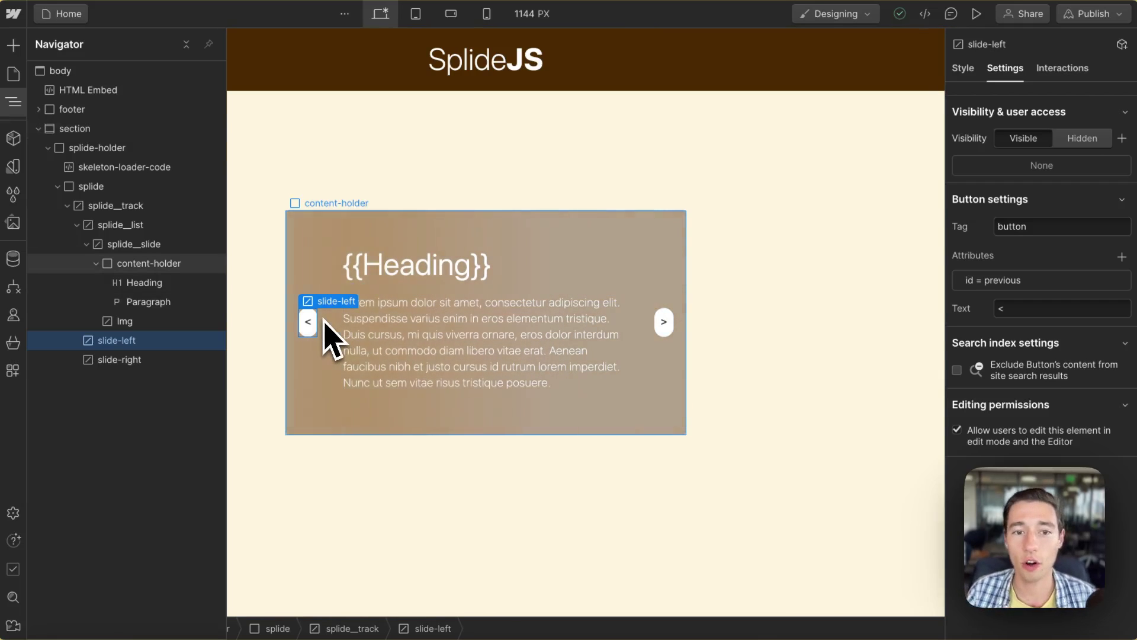
double_click(998, 226)
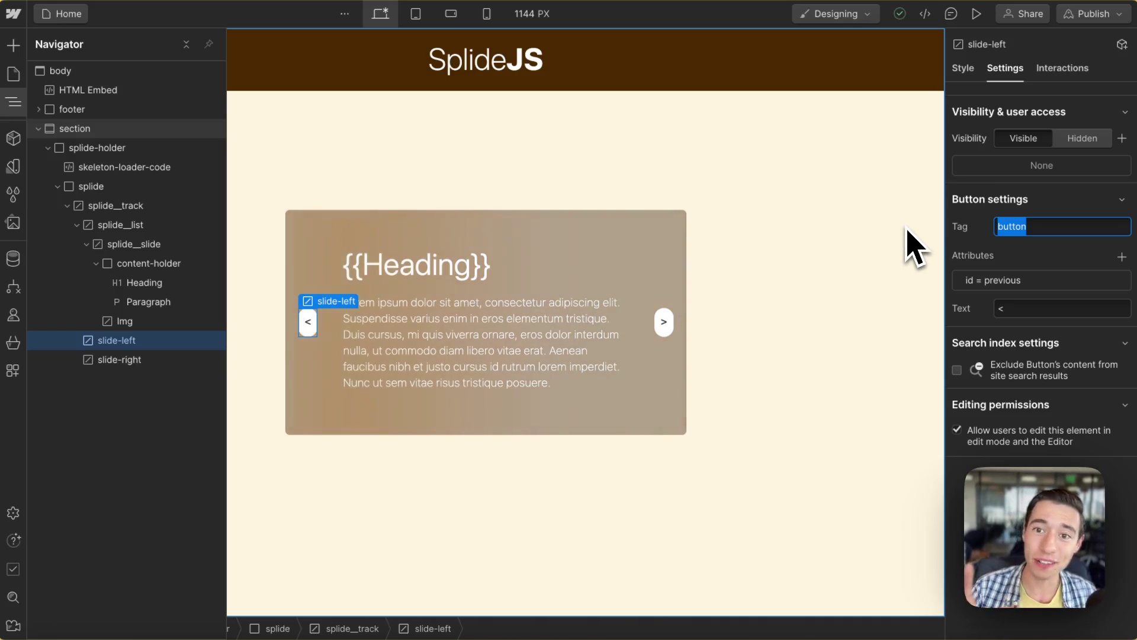
left_click(1054, 288)
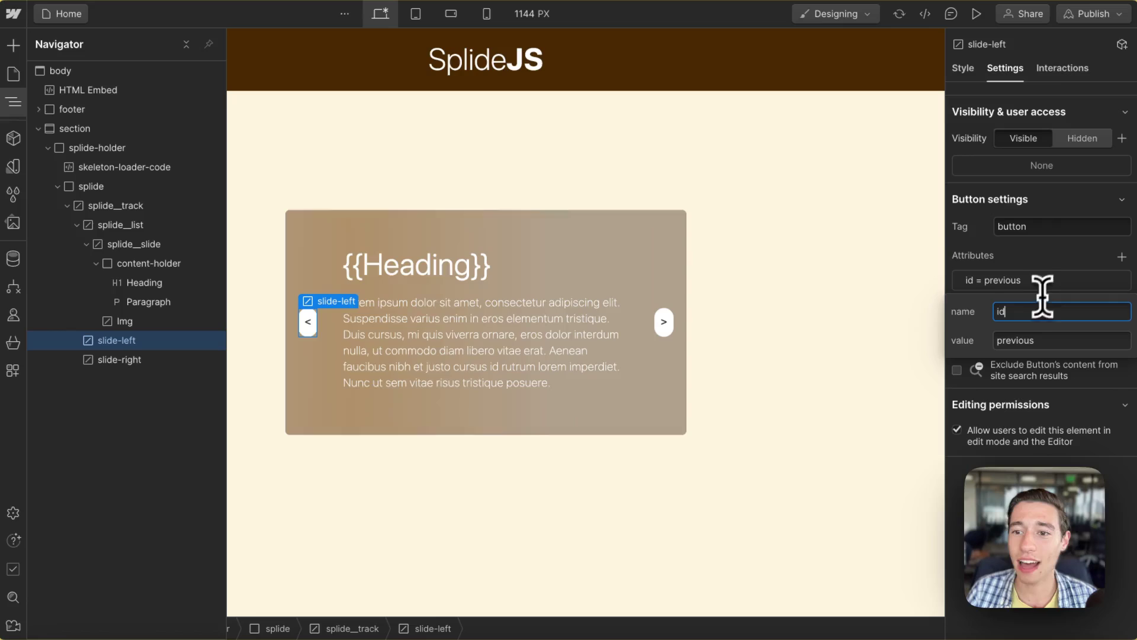
double_click(1054, 335)
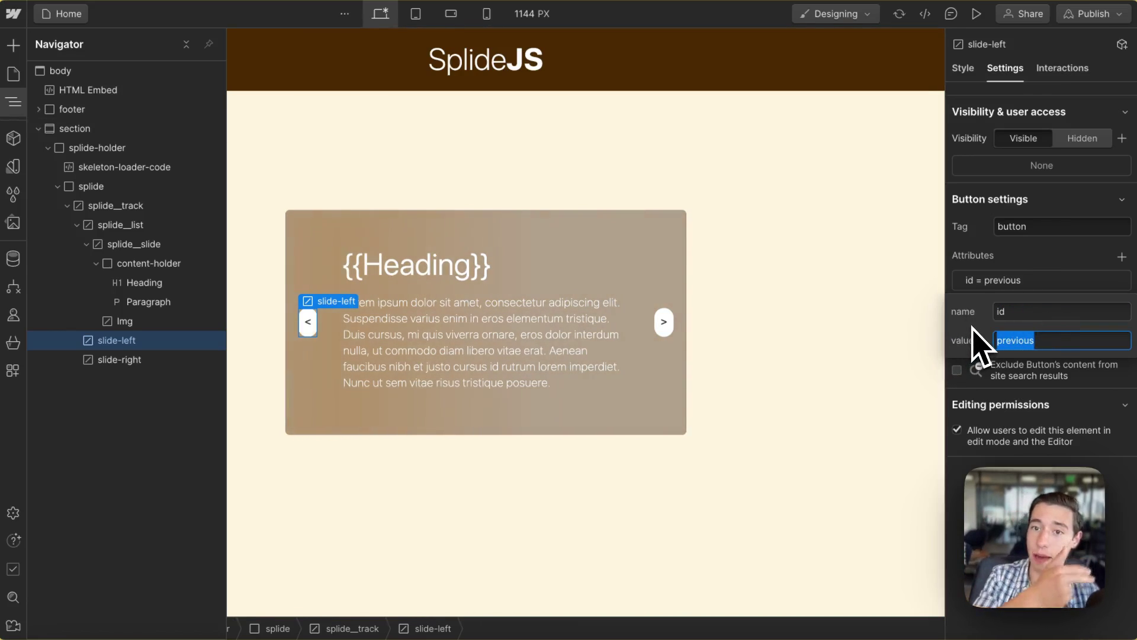
left_click(1036, 256)
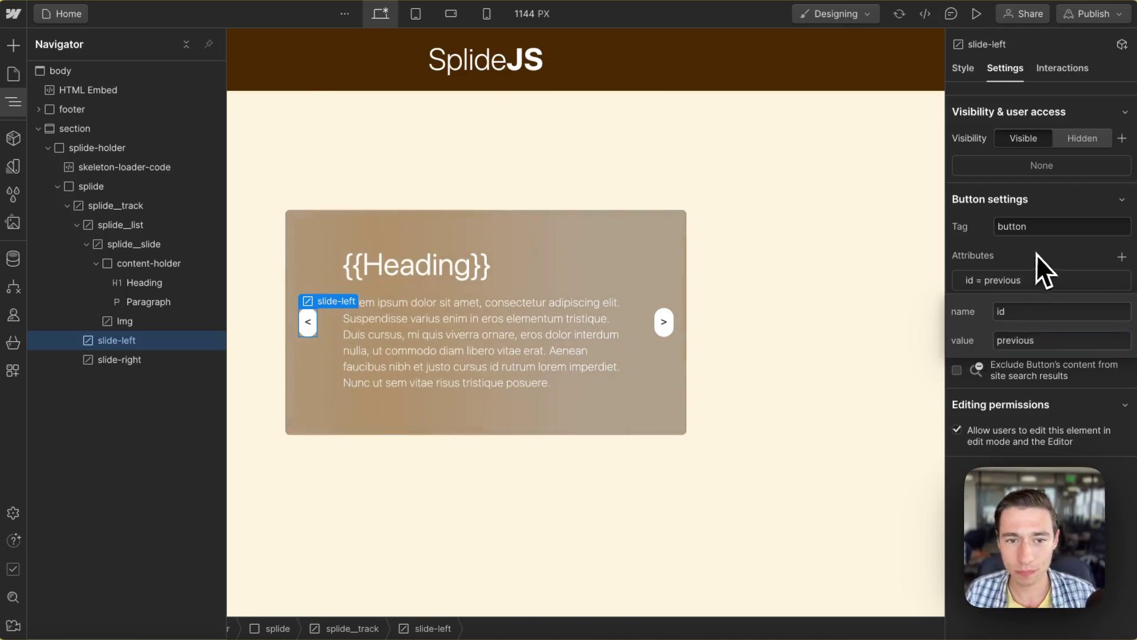
left_click(665, 325)
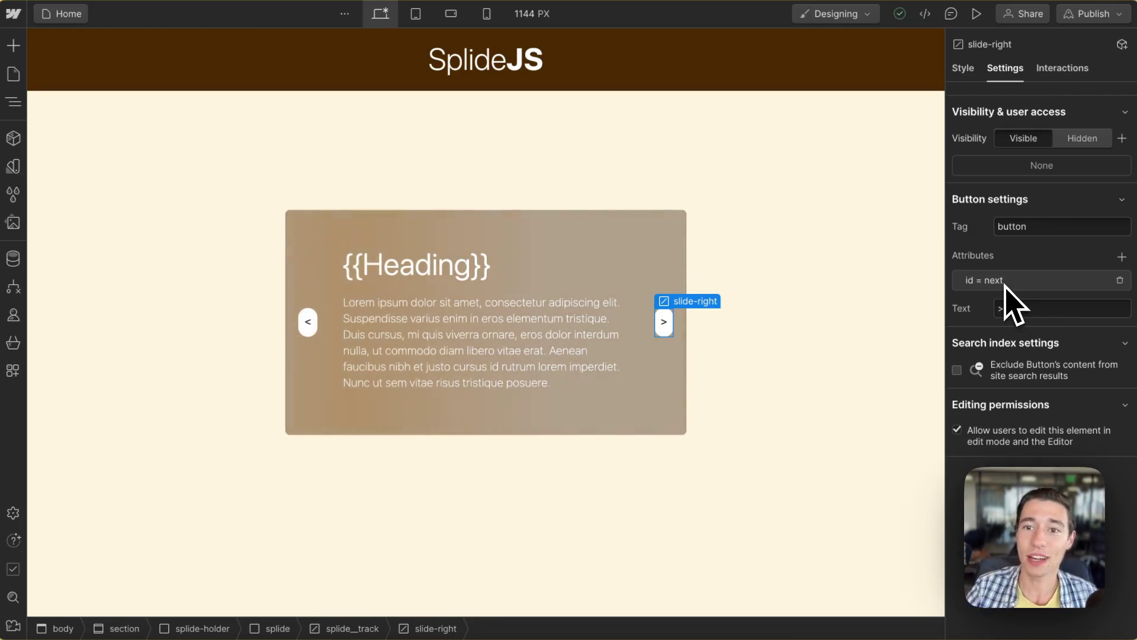
Step: Review the Home page's head and before-body custom code with the splide fade-in styles, then save
left_click(13, 77)
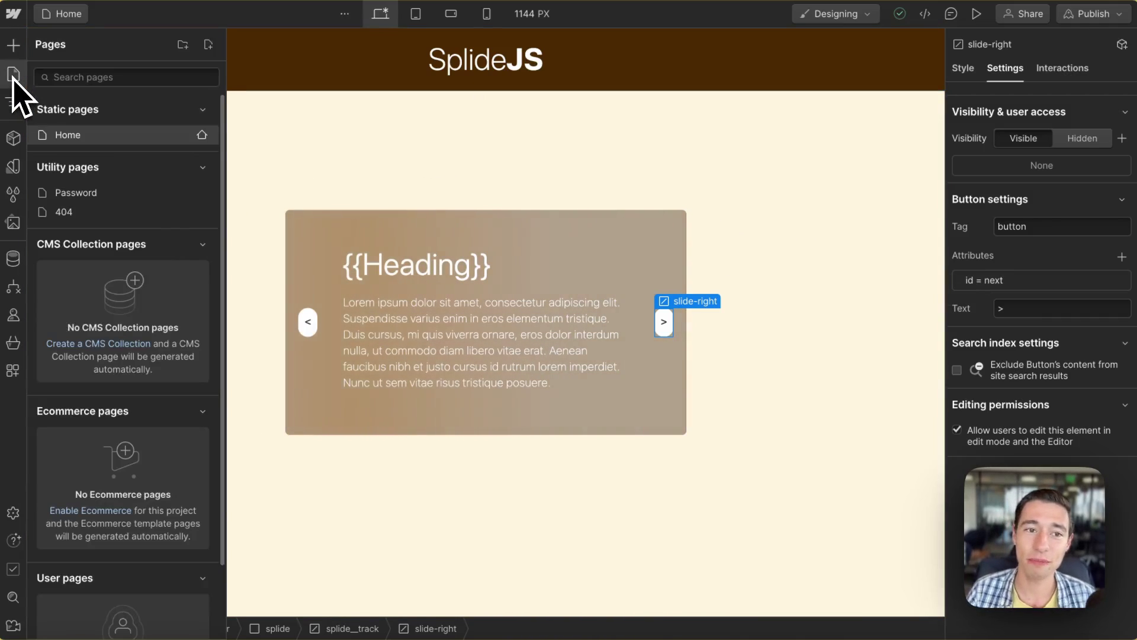
left_click(202, 136)
scroll(474, 329, "down", 20)
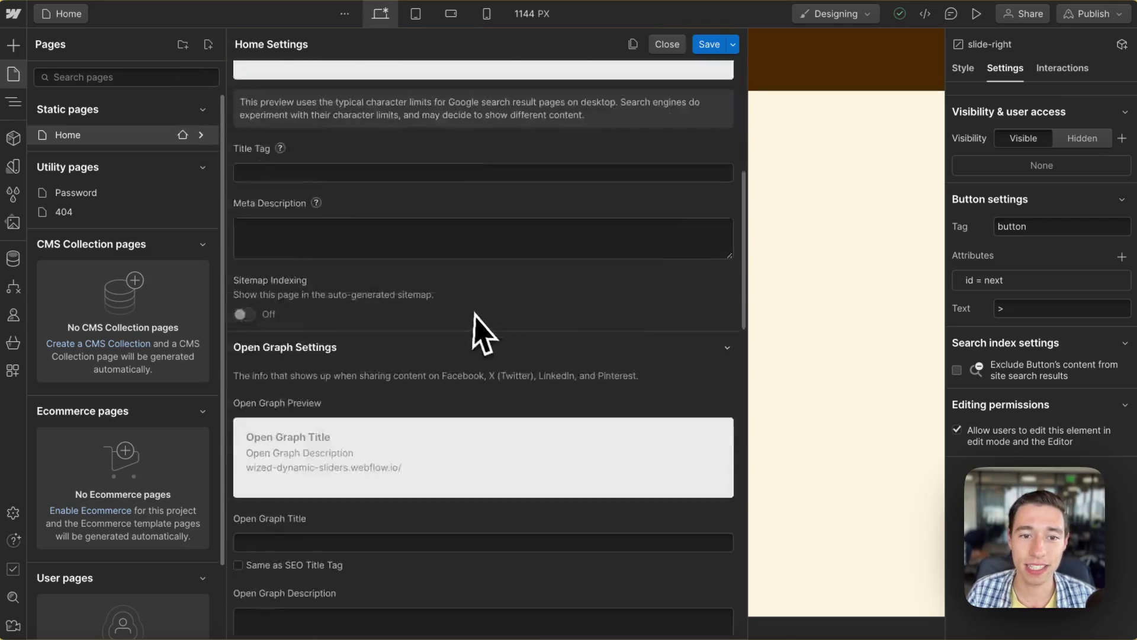
left_click(443, 256)
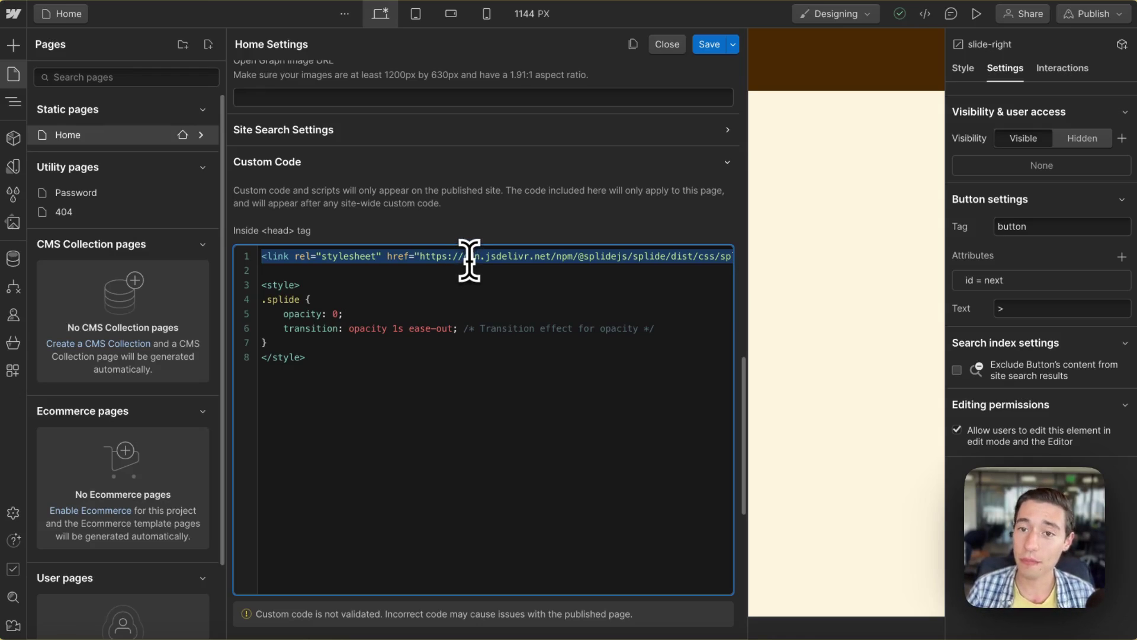
scroll(495, 299, "down", 7)
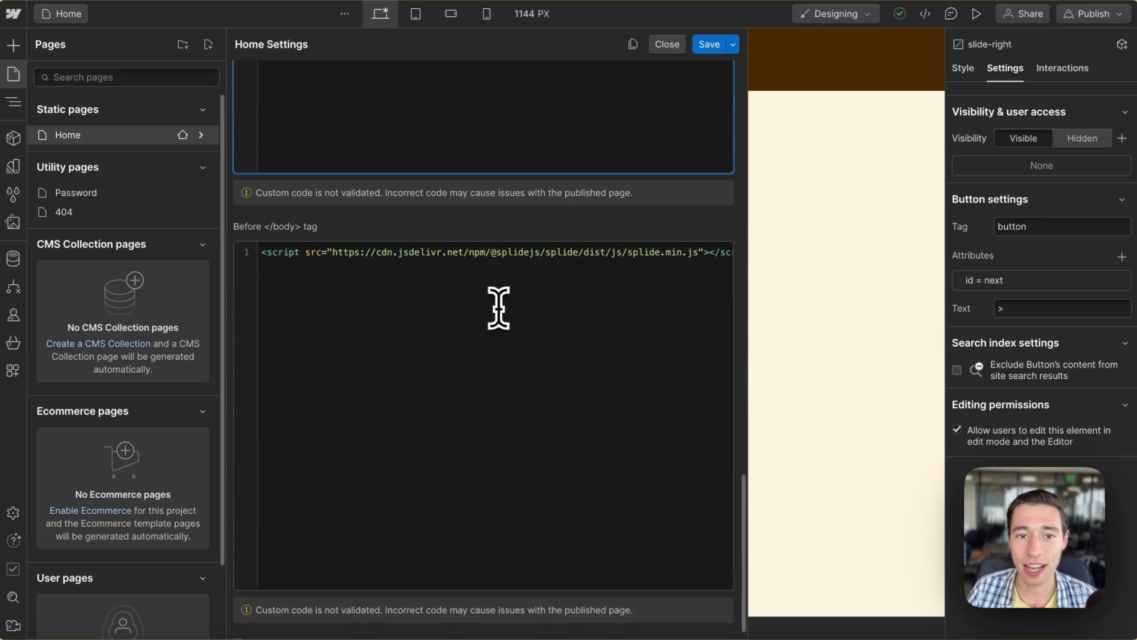
left_click(427, 252)
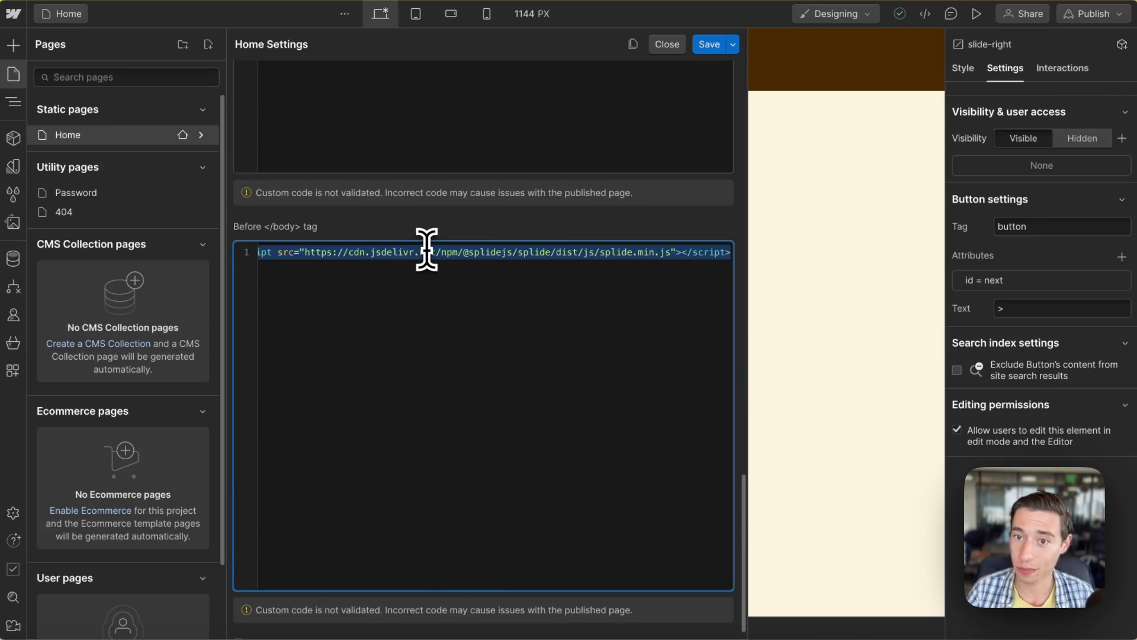
scroll(430, 290, "up", 6)
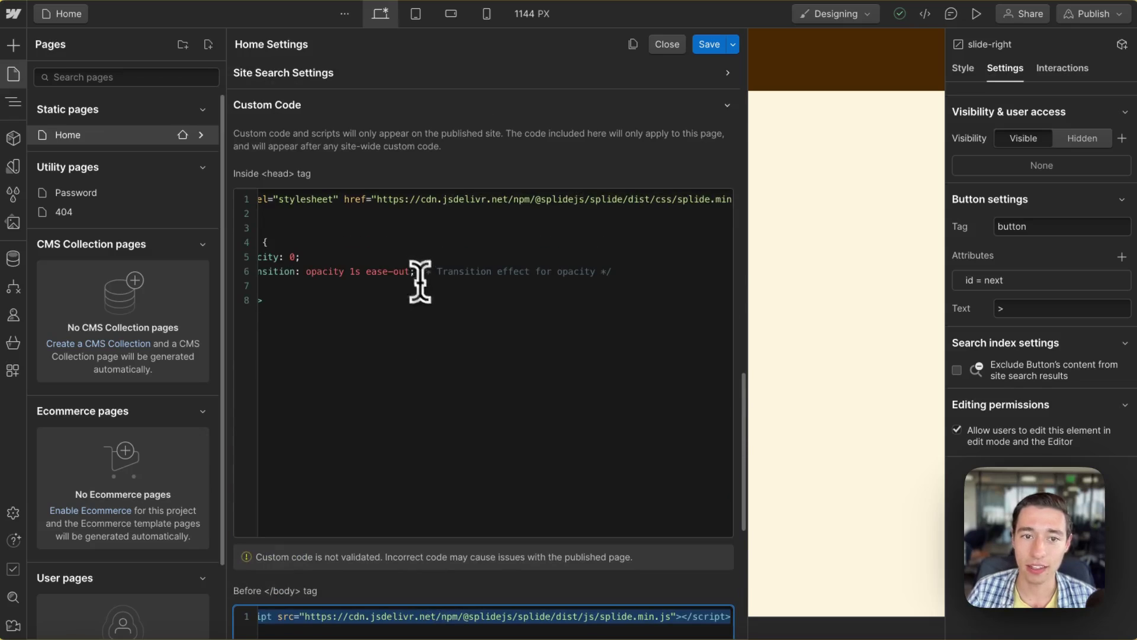
scroll(304, 243, "left", 2)
left_click_drag(337, 299, 225, 222)
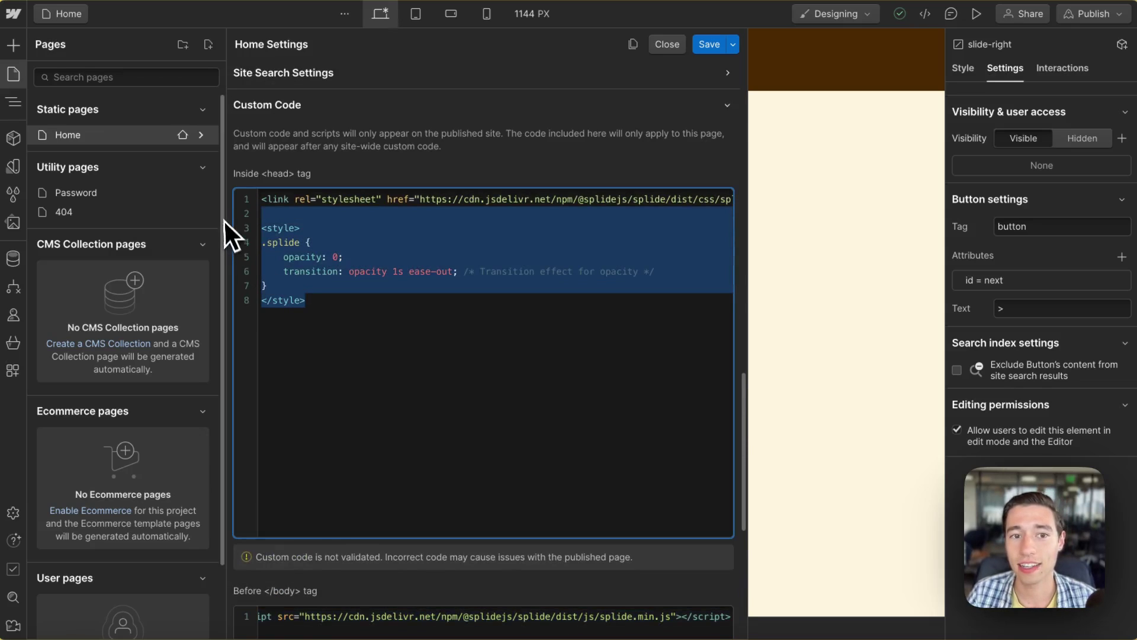
double_click(277, 243)
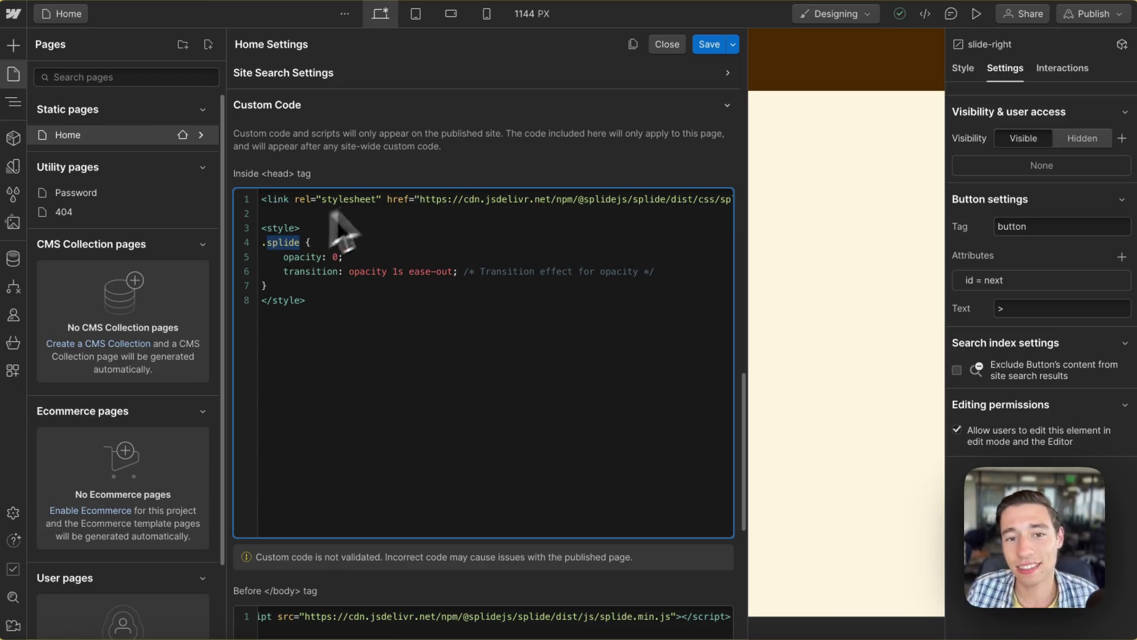
left_click(716, 40)
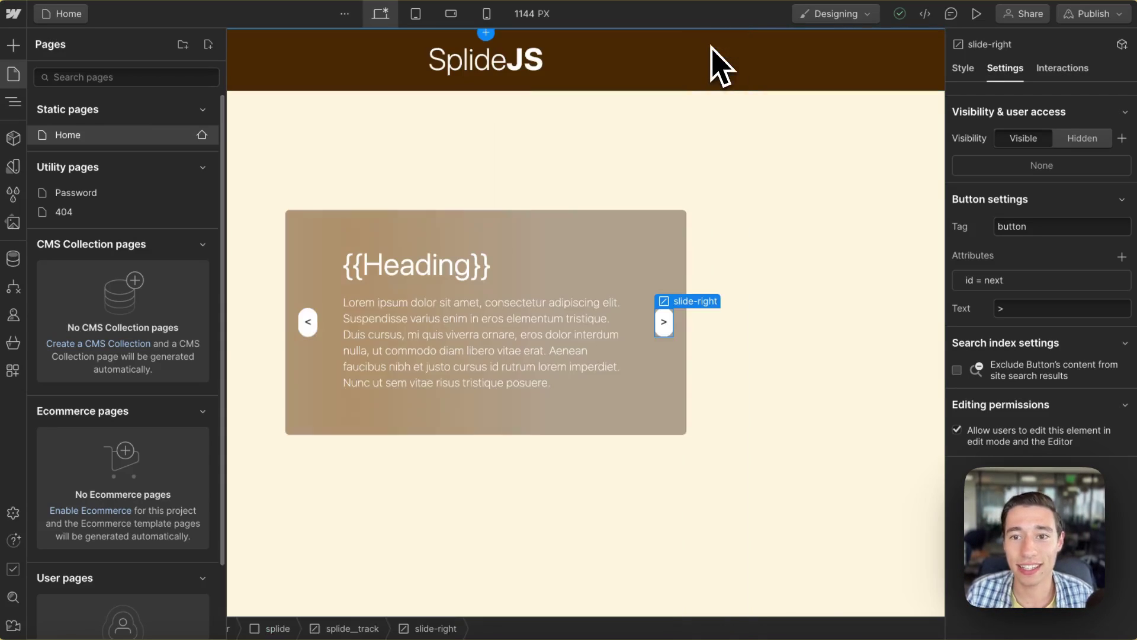
Step: Back in Wized, open the Xano (Slides) app settings, keep REST as app type, and close
mouse_move(2, 100)
left_click(90, 89)
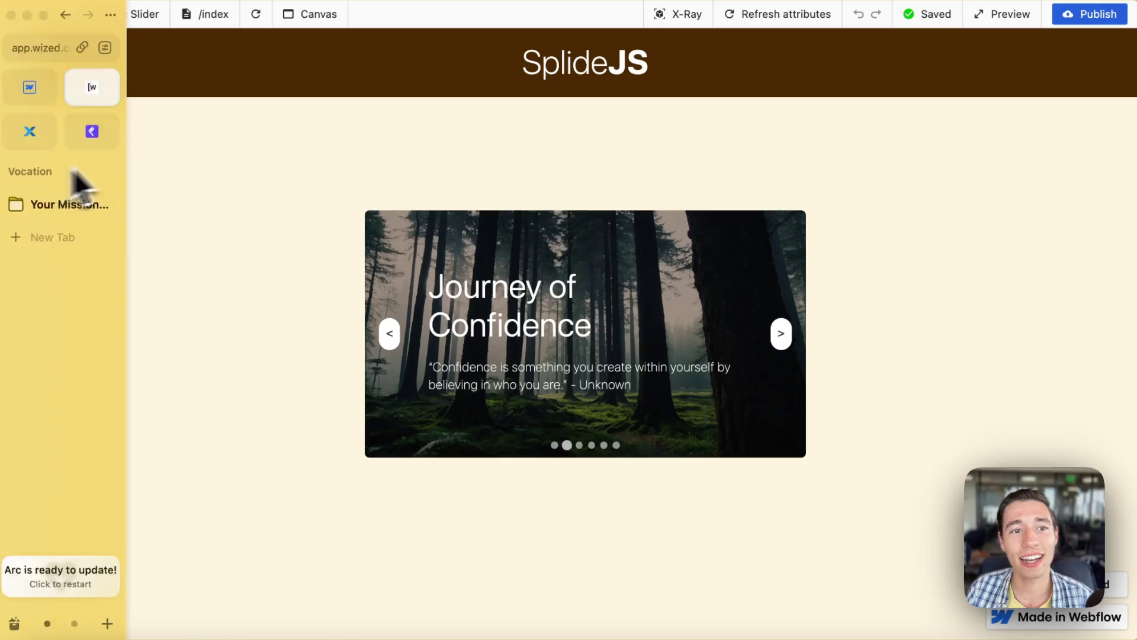
left_click(15, 56)
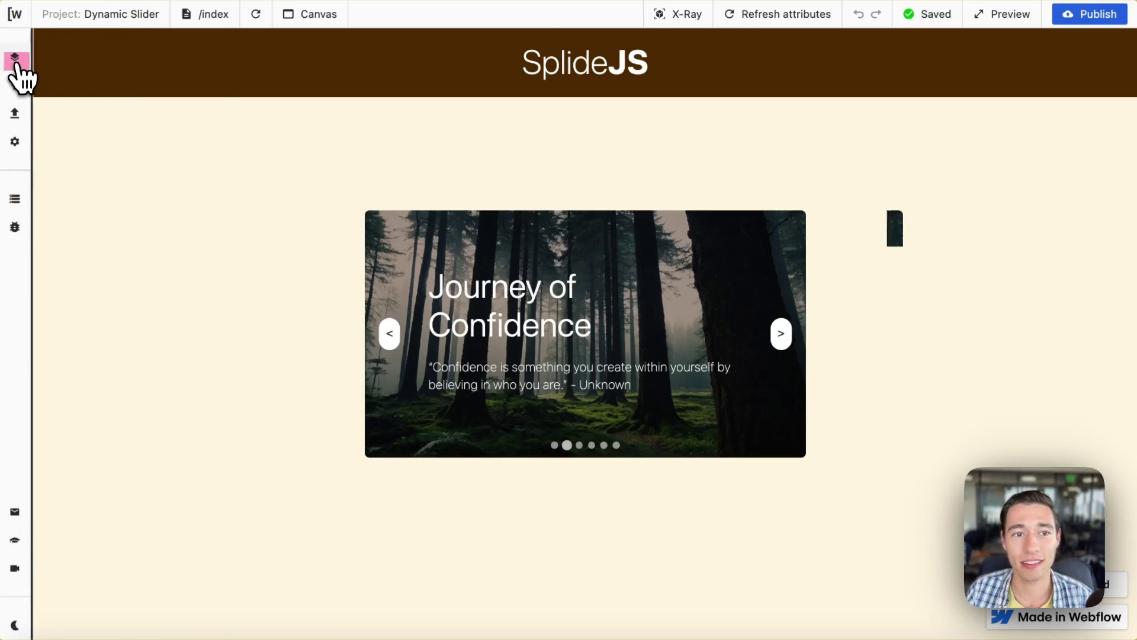
left_click(168, 160)
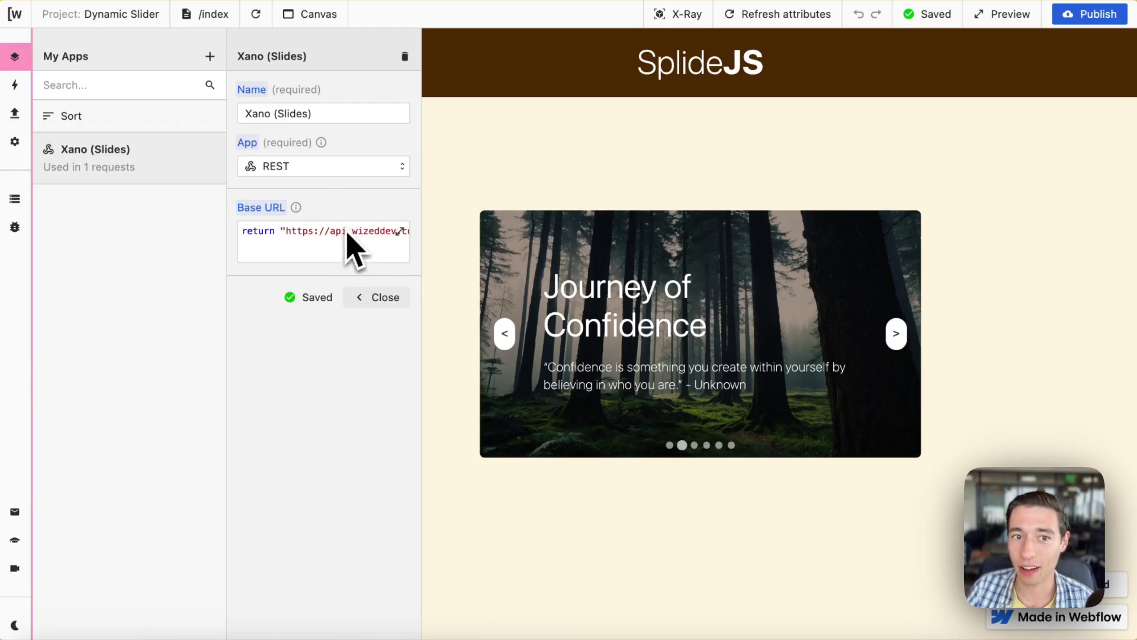
left_click(300, 172)
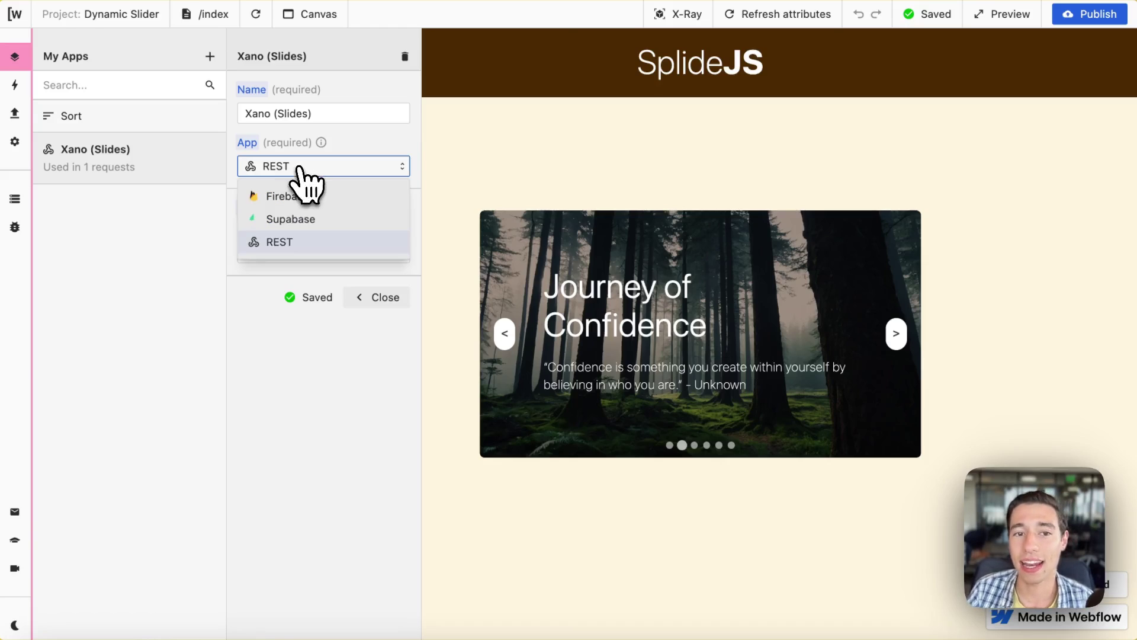
left_click(381, 170)
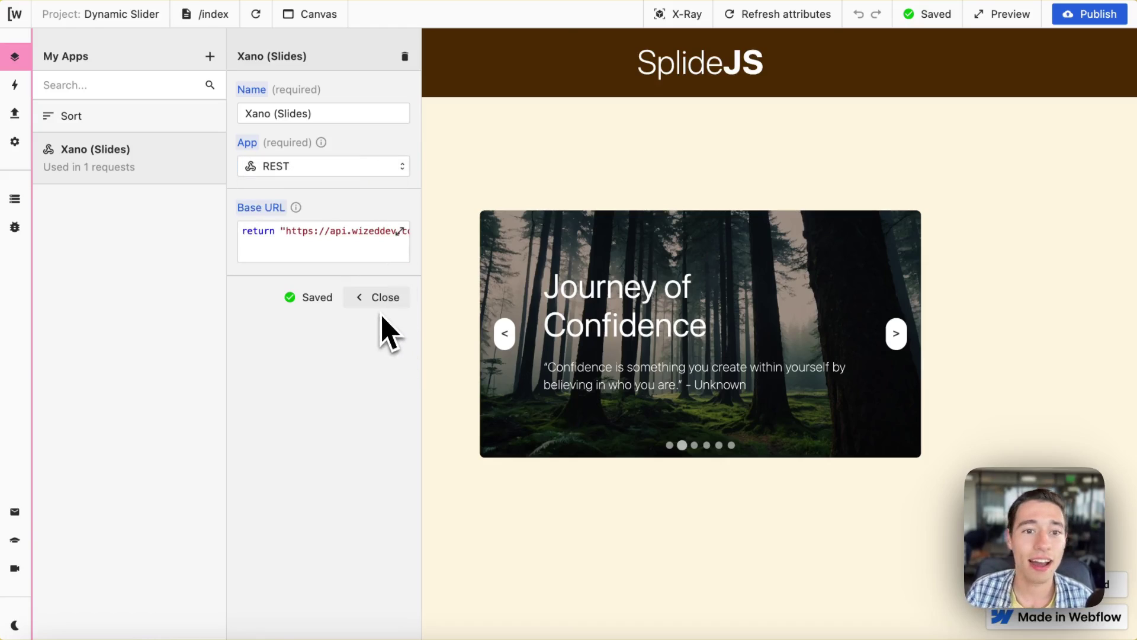
left_click(382, 298)
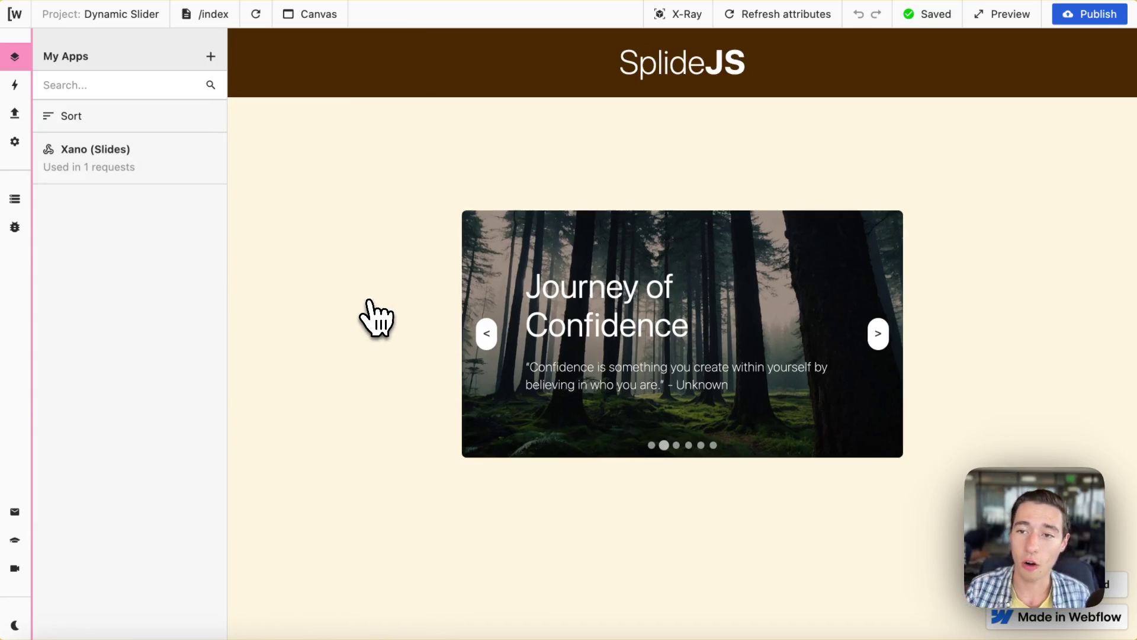
Step: Inspect the slides request's Response data, then return to the eight-action list
left_click(15, 85)
scroll(148, 284, "down", 2)
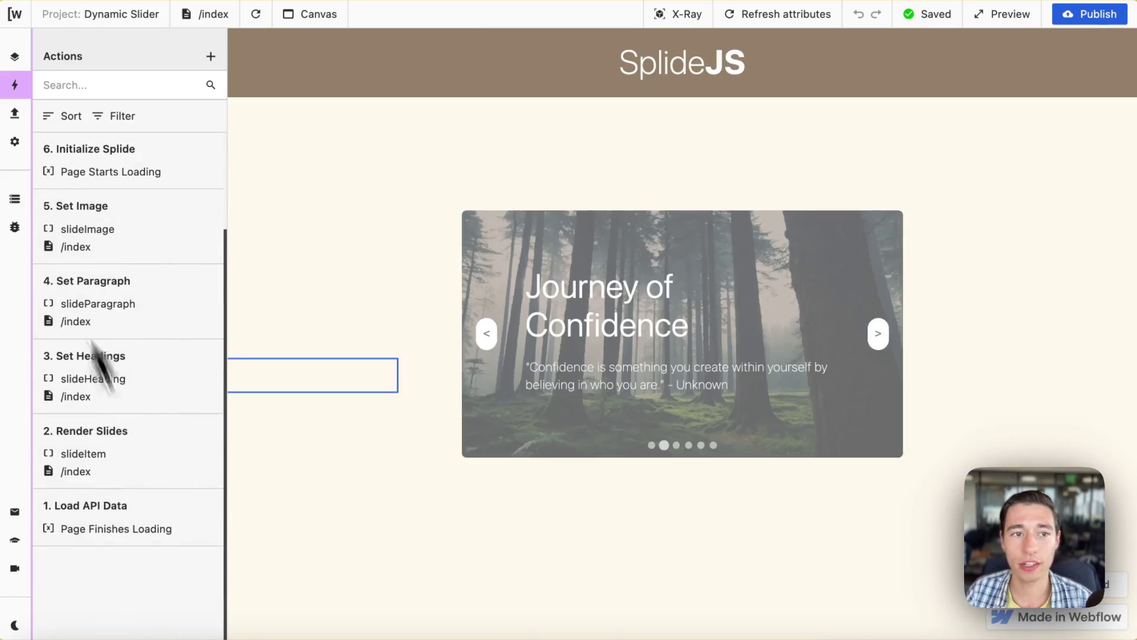
left_click(15, 114)
left_click(154, 172)
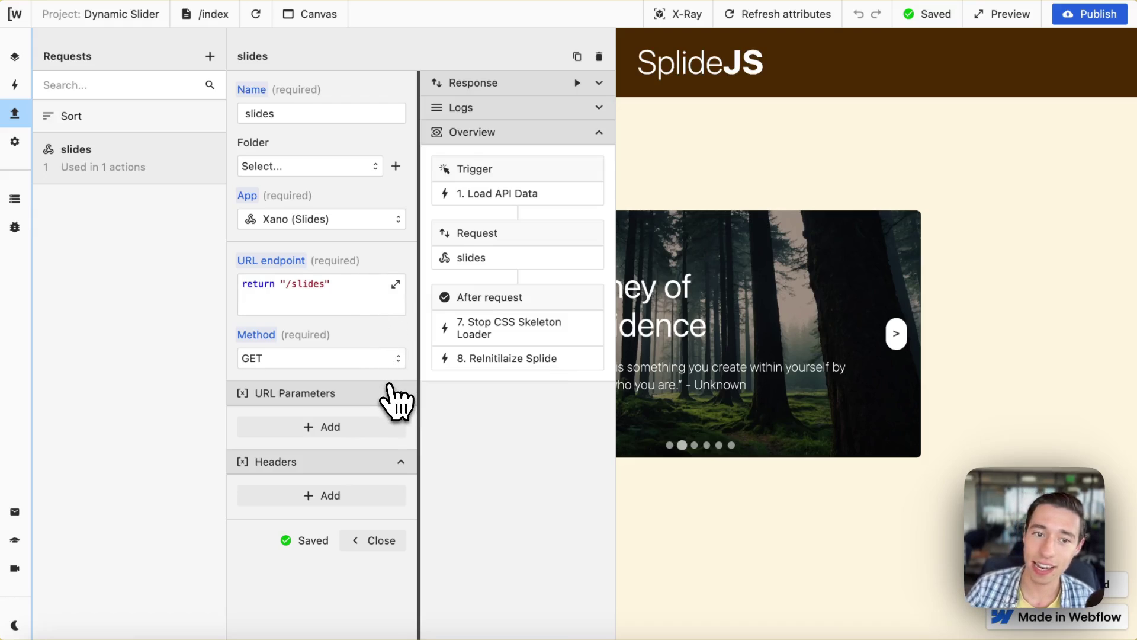
left_click(598, 83)
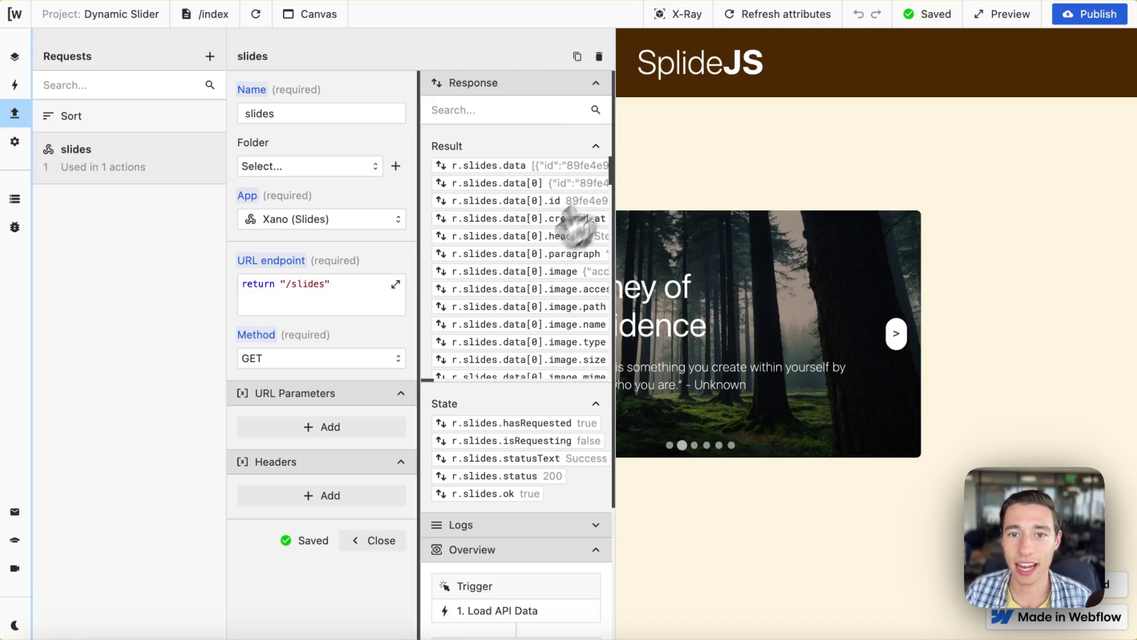
left_click(15, 85)
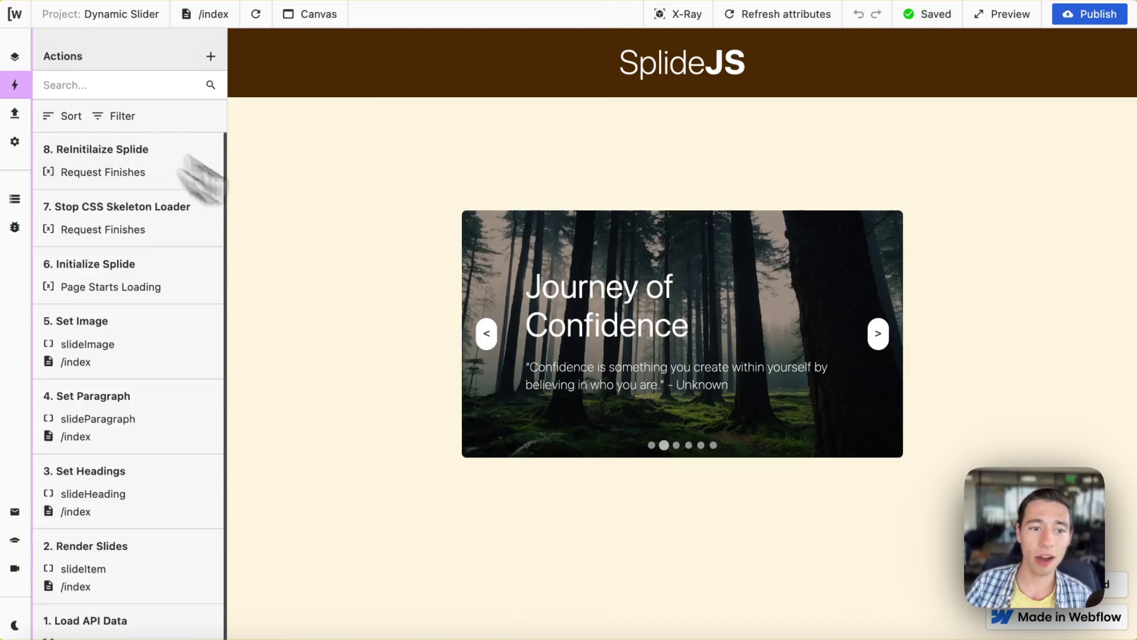
scroll(190, 414, "down", 4)
Step: Review the 1. Load API Data action, refresh attributes to reload the slider, and close it
left_click(157, 522)
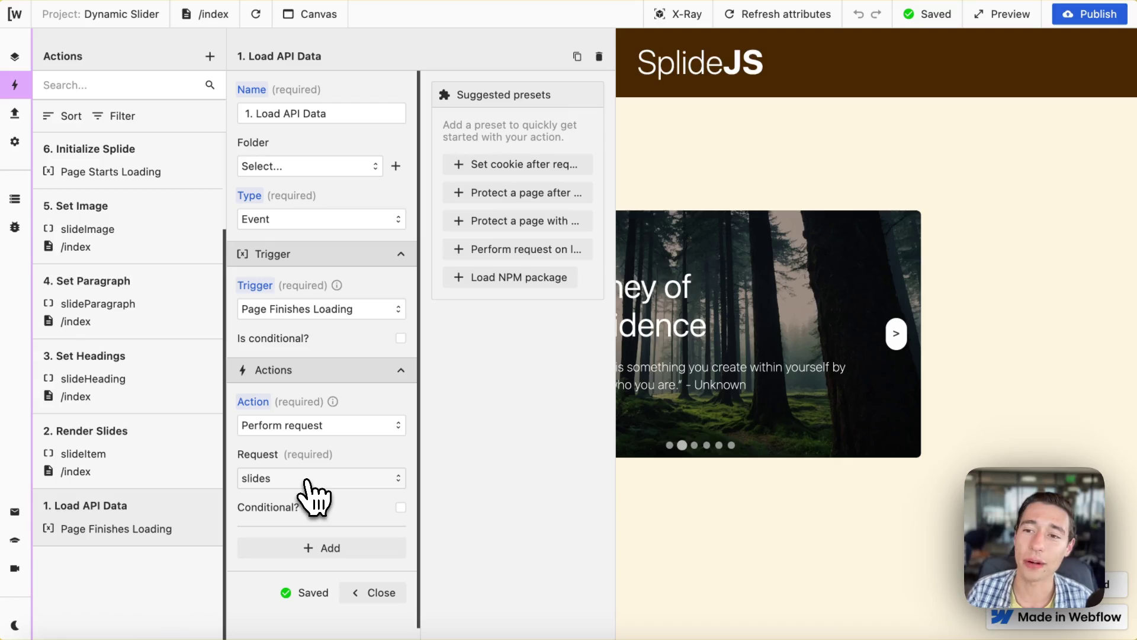
left_click(781, 15)
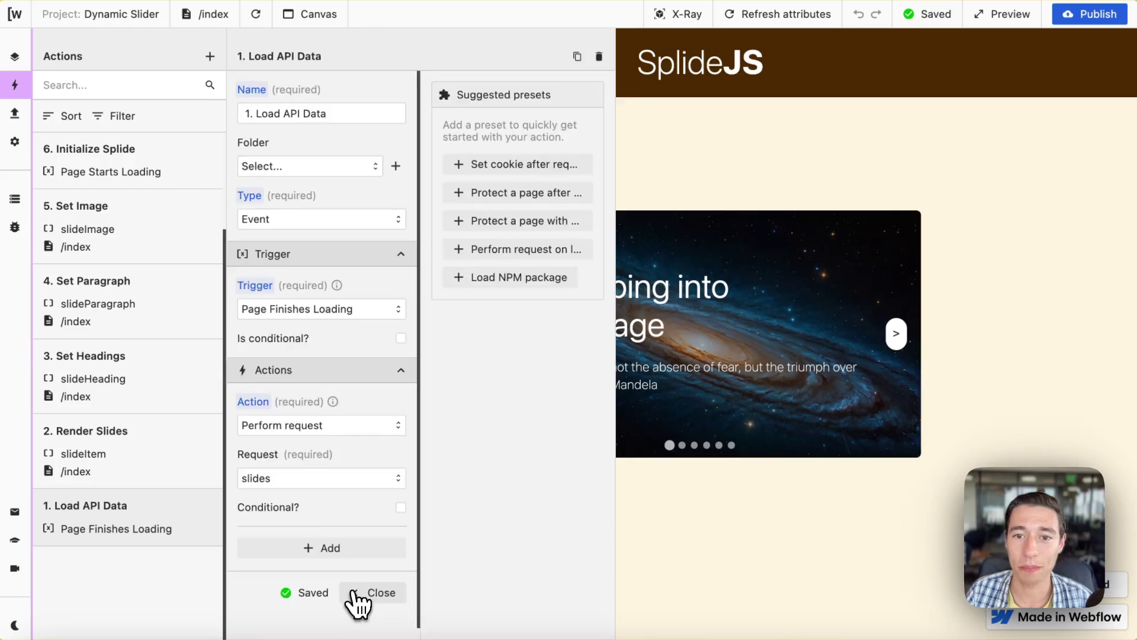
left_click(362, 594)
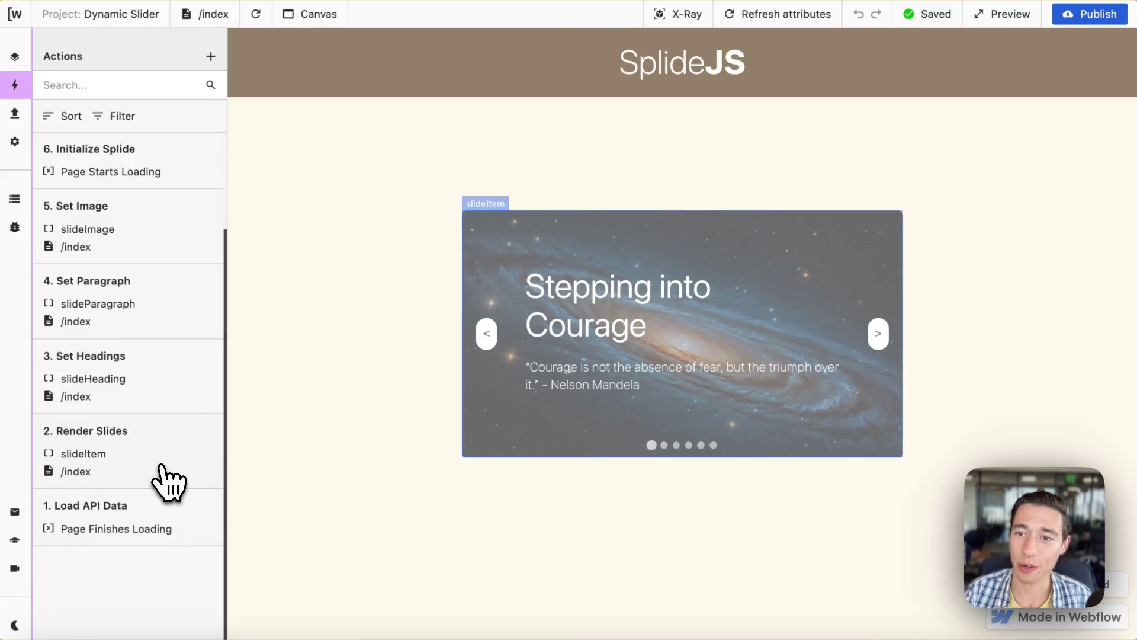
left_click(163, 479)
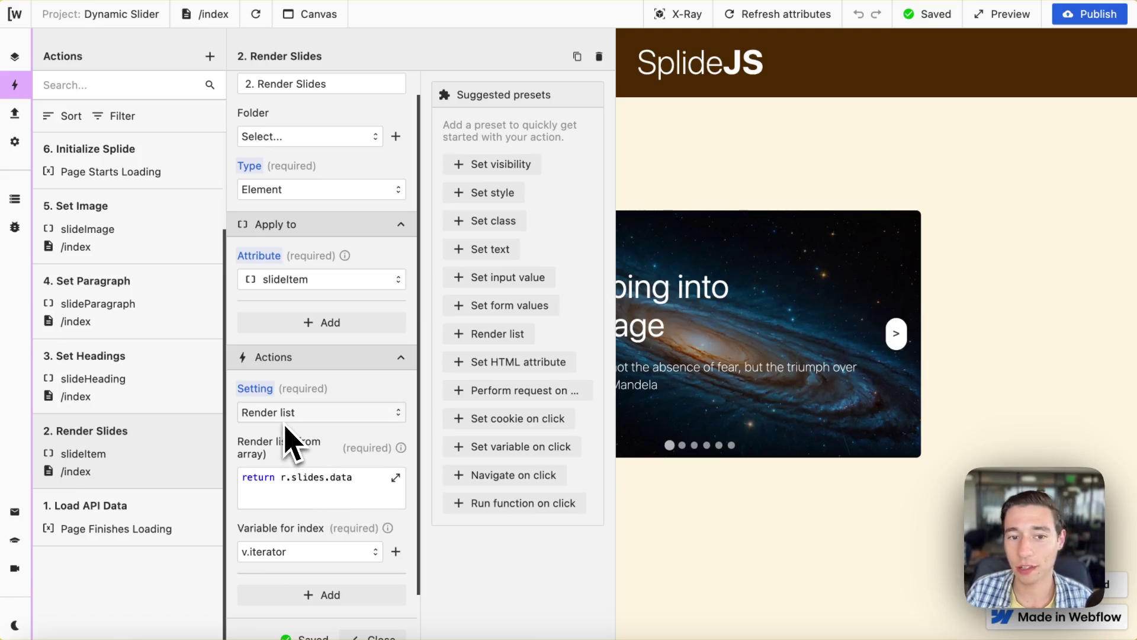
left_click(318, 502)
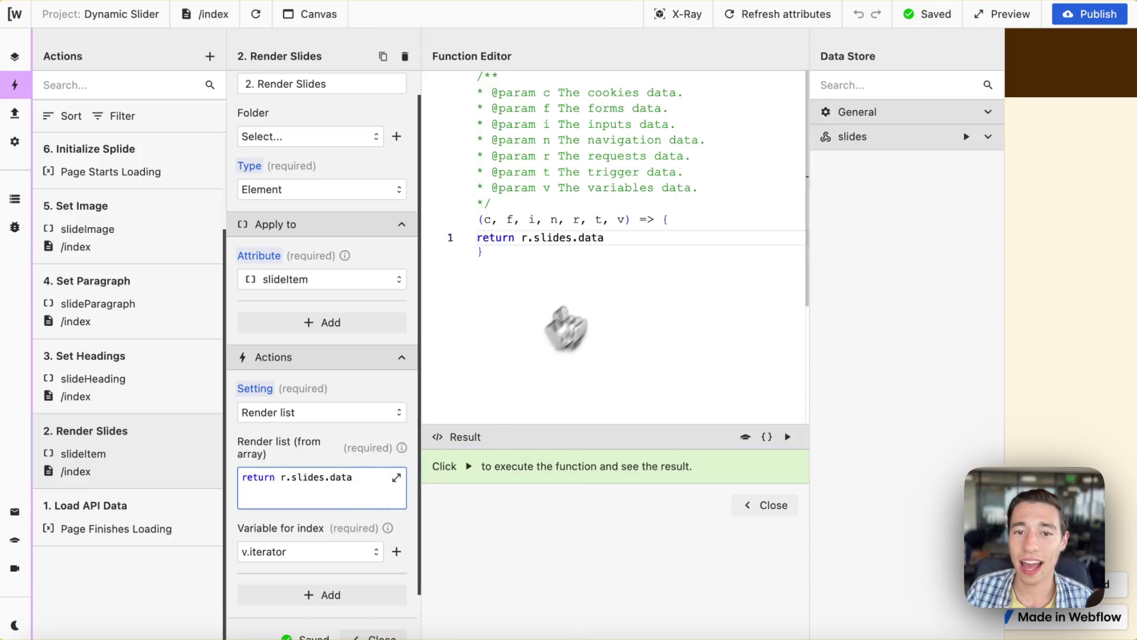
left_click(788, 437)
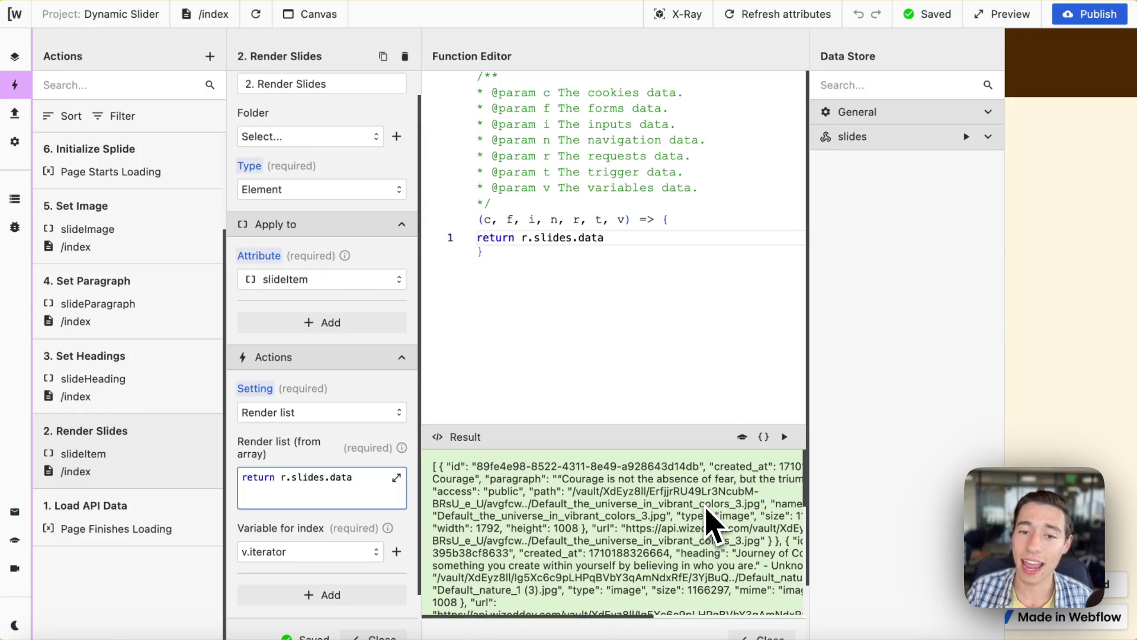
scroll(681, 536, "down", 5)
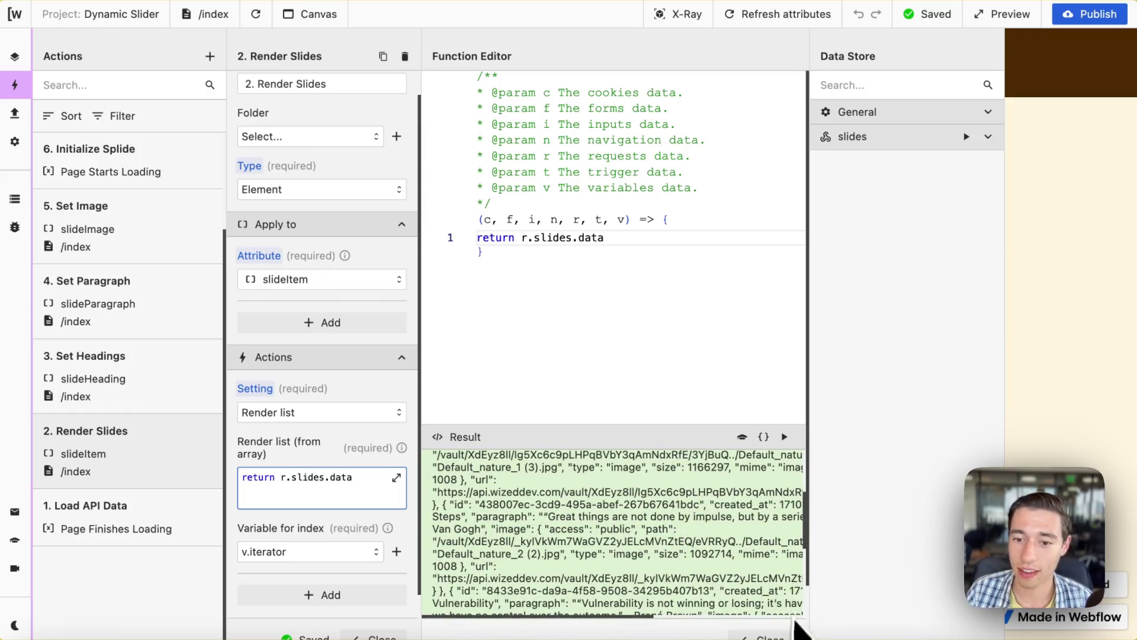
left_click(770, 637)
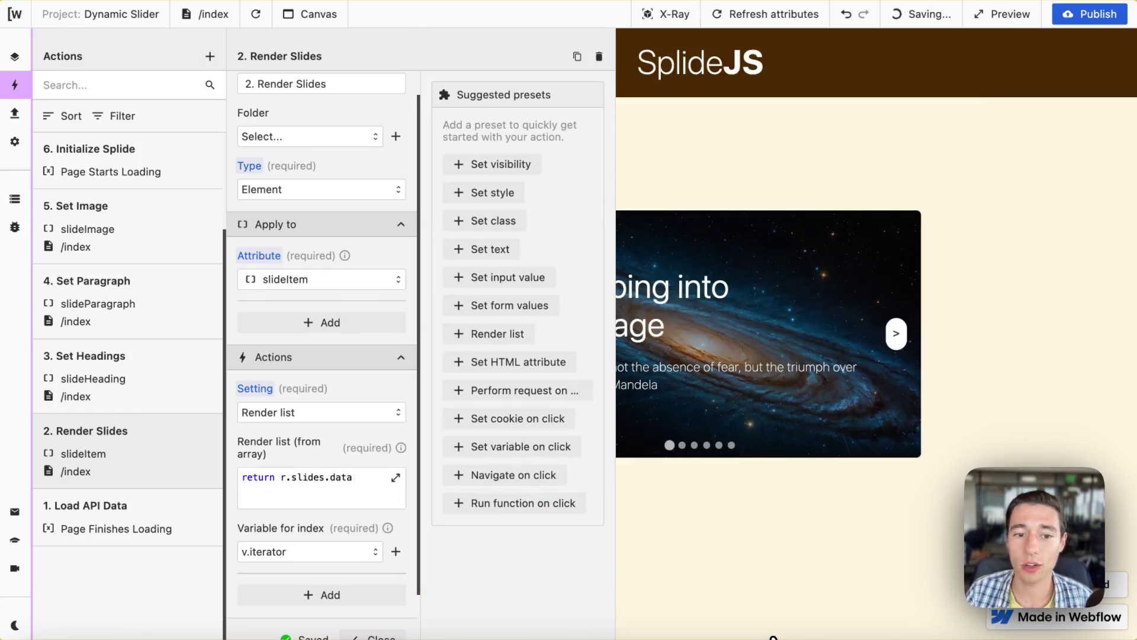
scroll(354, 577, "down", 2)
left_click(364, 583)
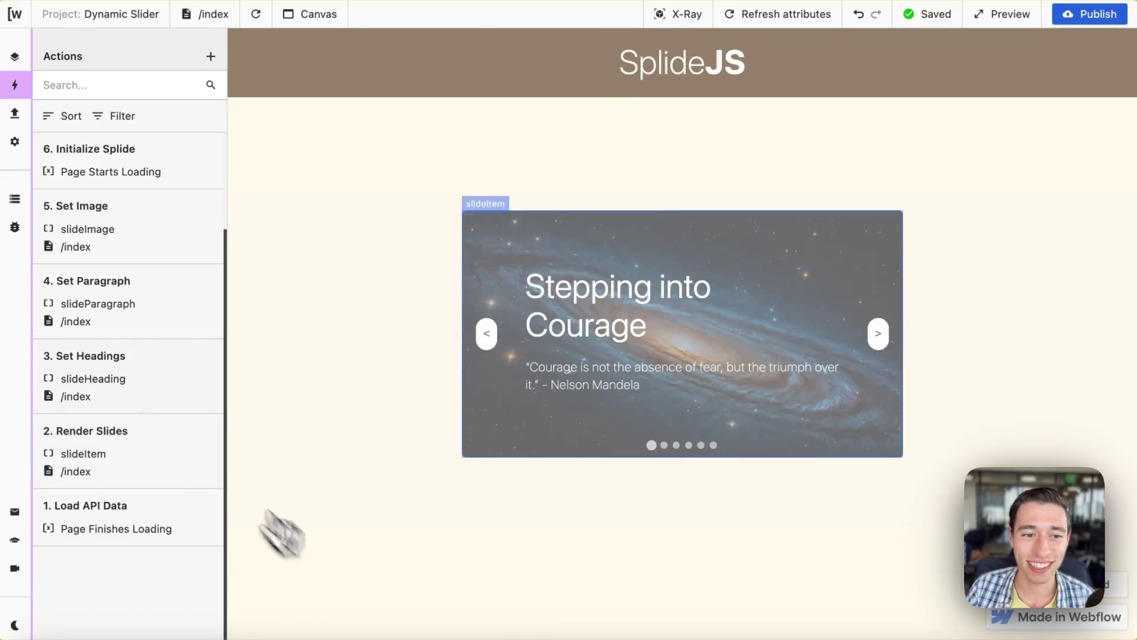
Step: Run 3. Set Headings' code r.slides.data[v.iterator].heading, which returns 'Stepping into Courage', then close it
left_click(154, 381)
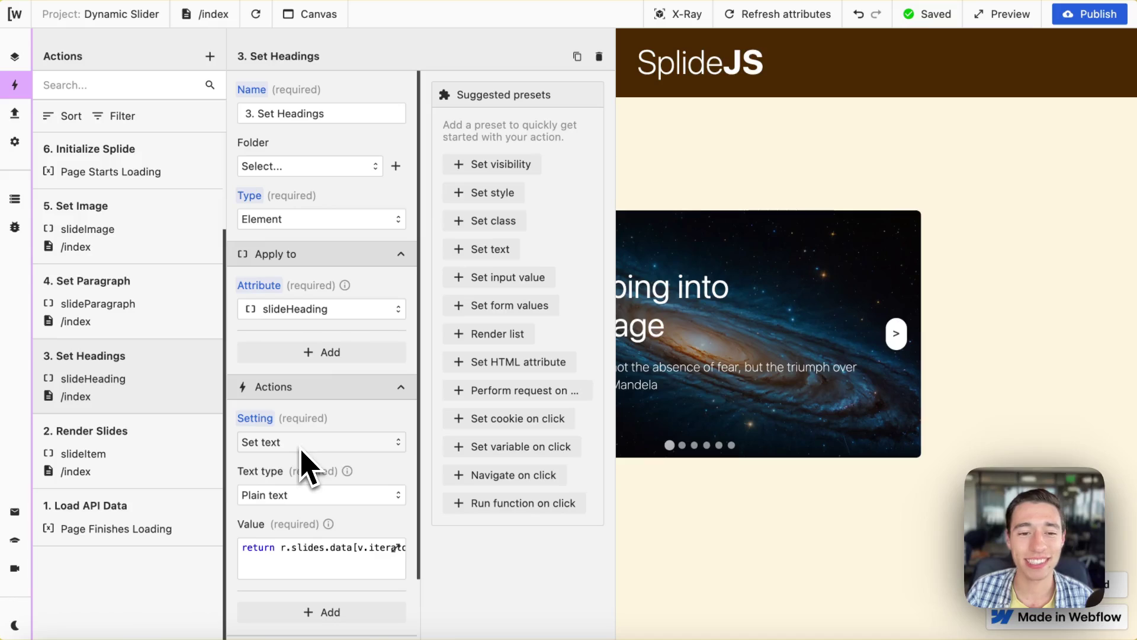
scroll(308, 530, "down", 2)
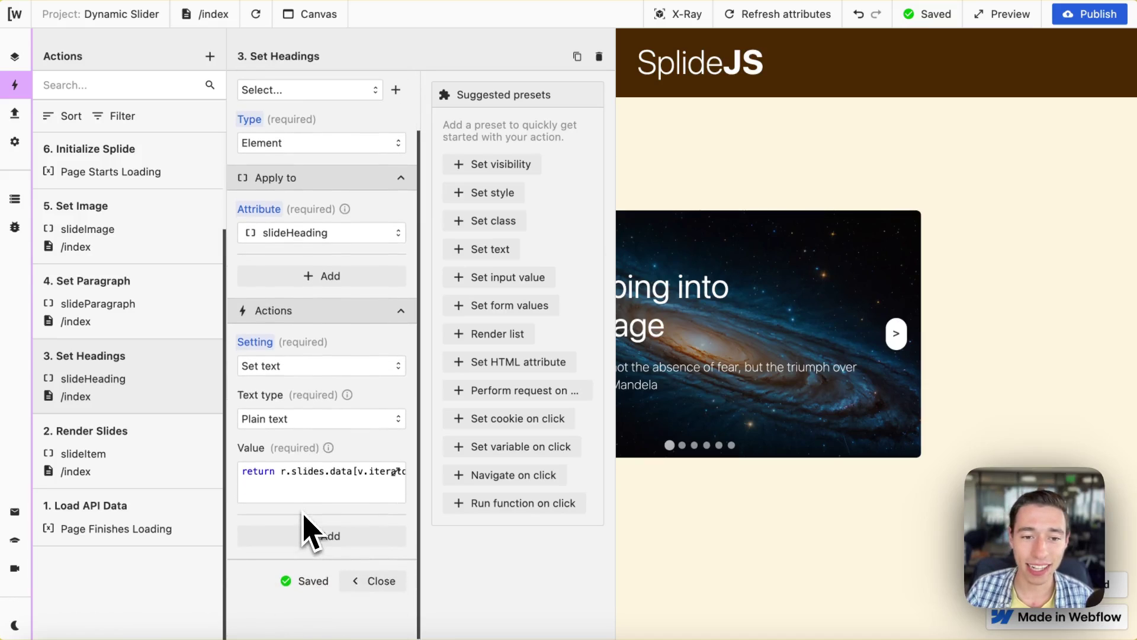
left_click(305, 495)
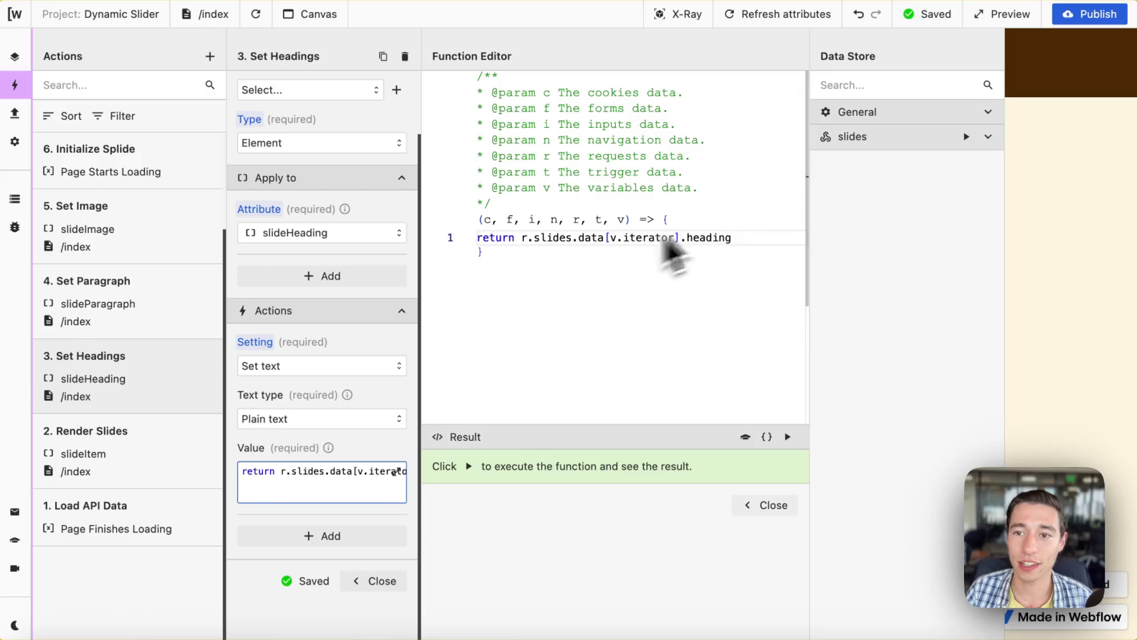
left_click(988, 137)
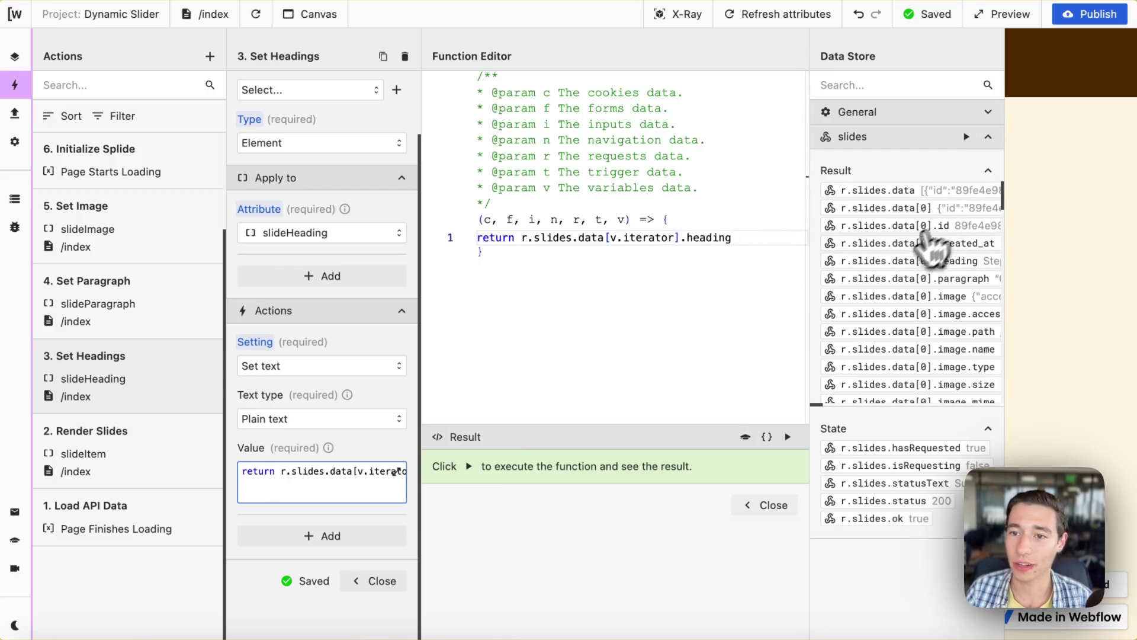
scroll(931, 248, "right", 2)
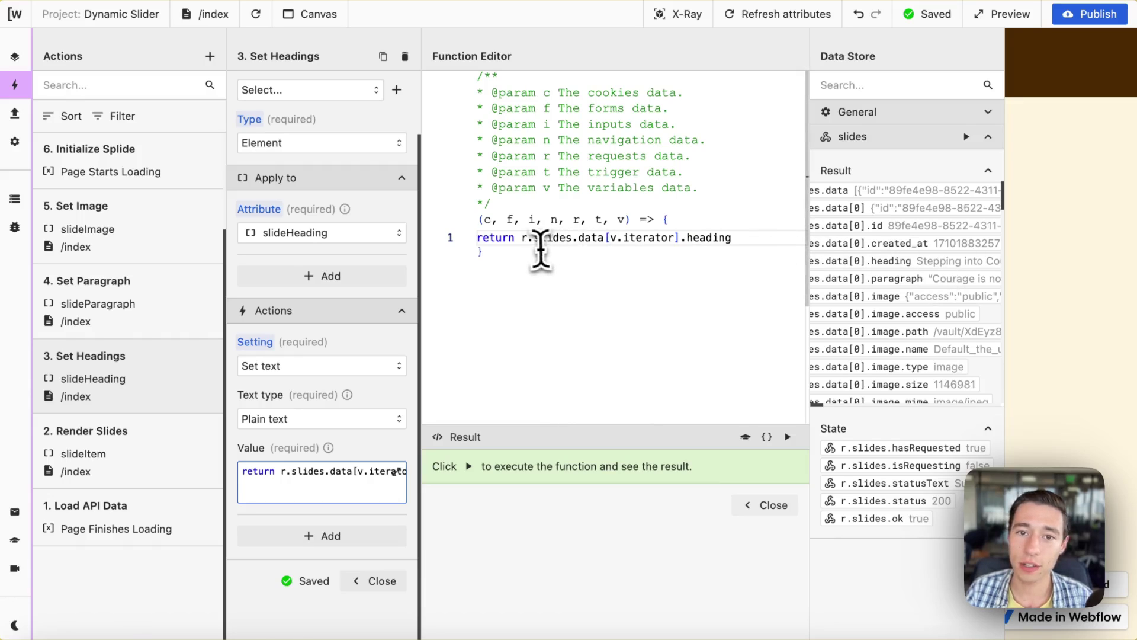
left_click_drag(521, 238, 675, 240)
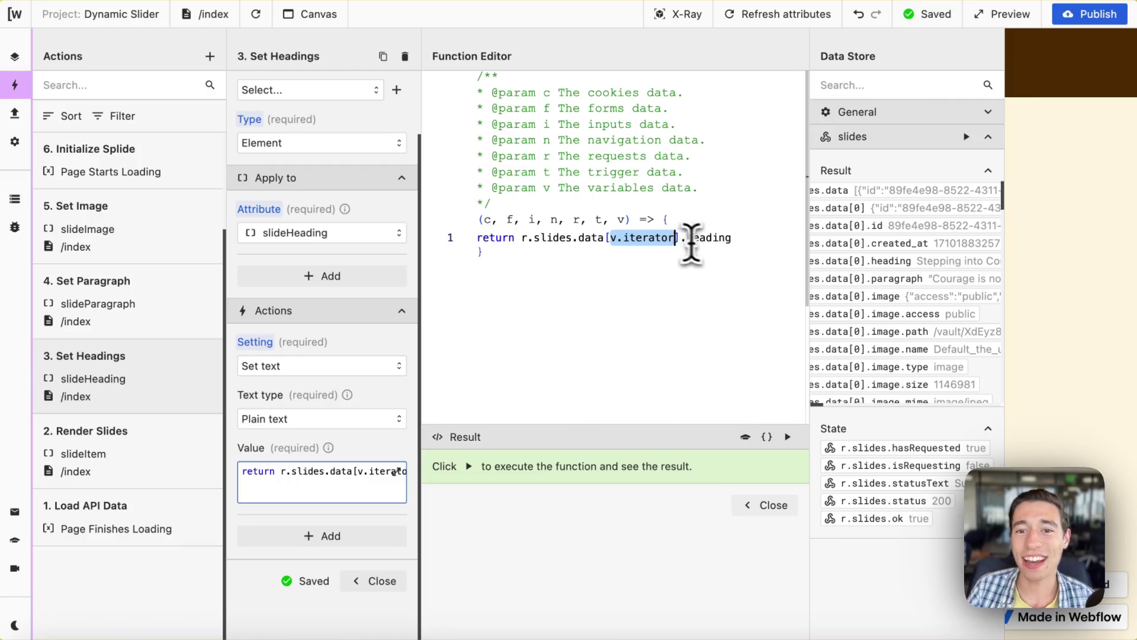
left_click_drag(680, 240, 759, 241)
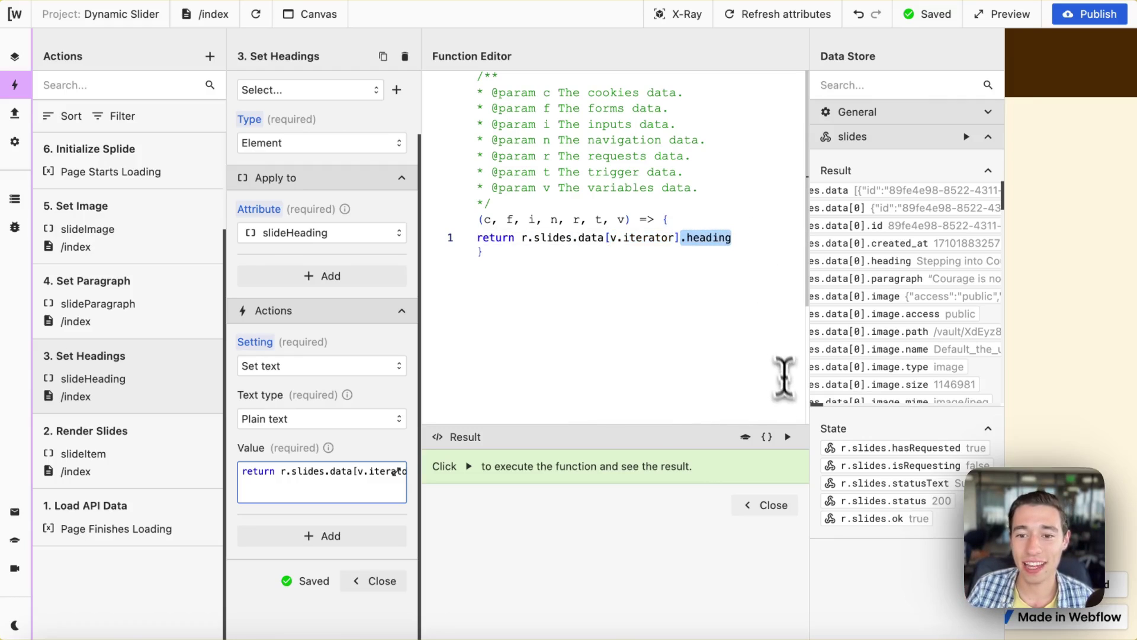
left_click(788, 436)
left_click(779, 507)
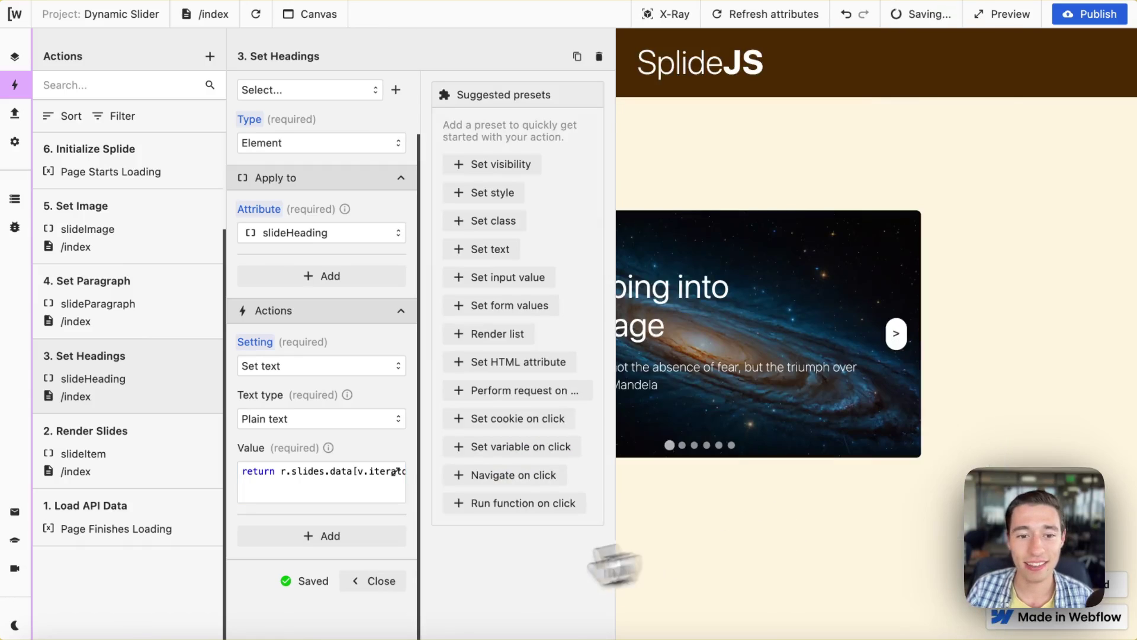
left_click(378, 580)
Step: Run 4. Set Paragraph's code r.slides.data[v.iterator].paragraph to preview the slide's quote text
left_click(172, 329)
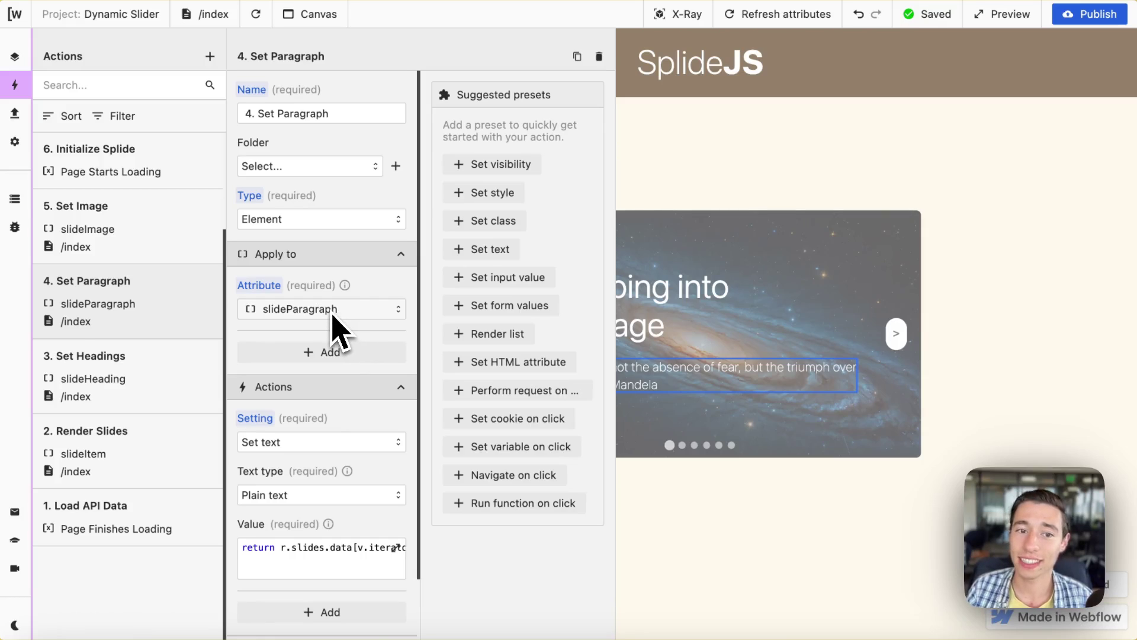
scroll(341, 332, "down", 2)
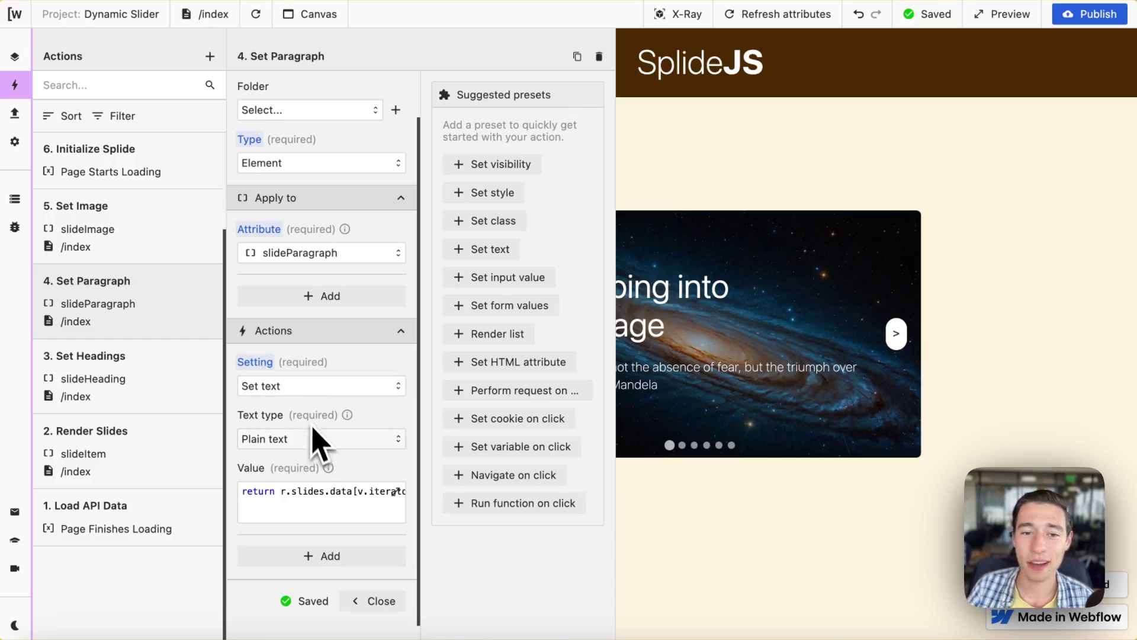
left_click(324, 502)
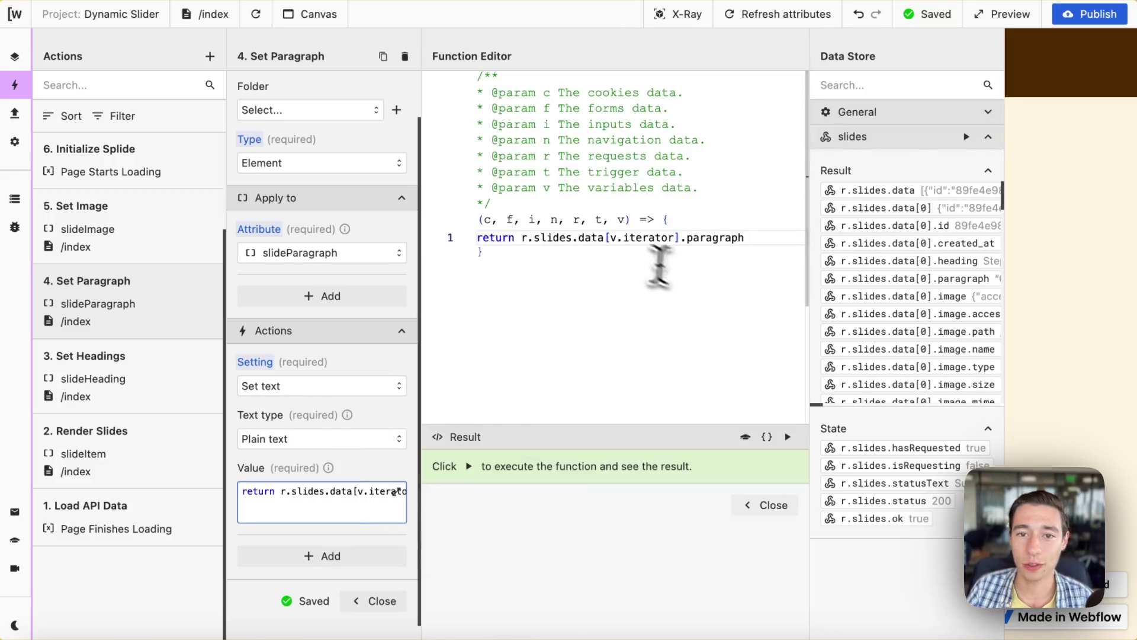
left_click_drag(521, 239, 769, 241)
left_click(681, 239)
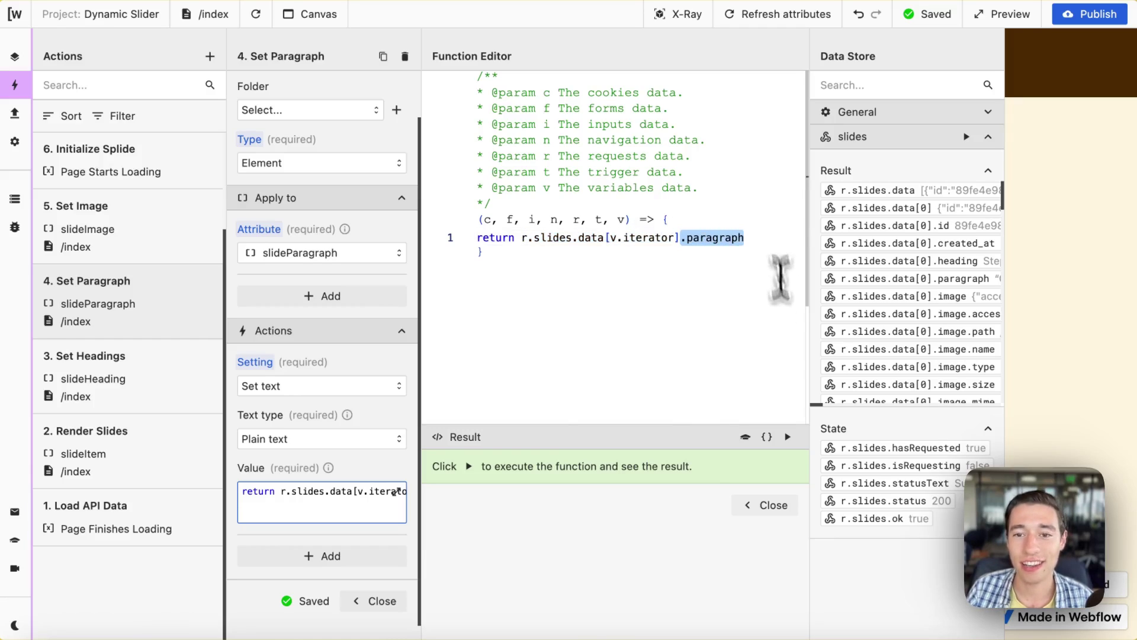
left_click(788, 436)
left_click(788, 508)
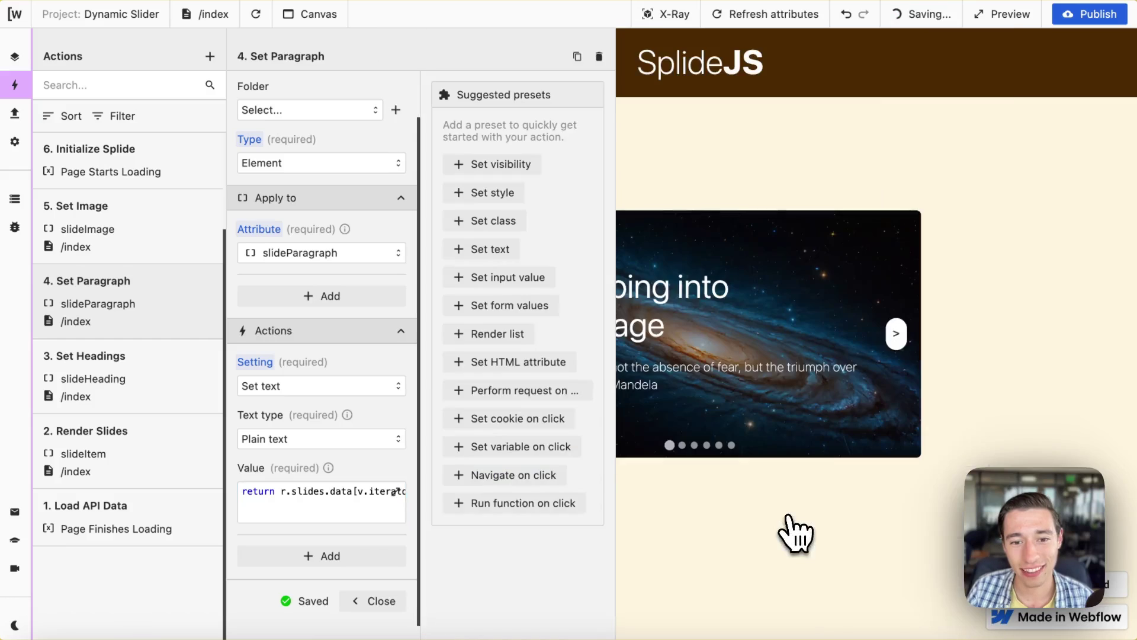
scroll(415, 515, "down", 2)
left_click(391, 532)
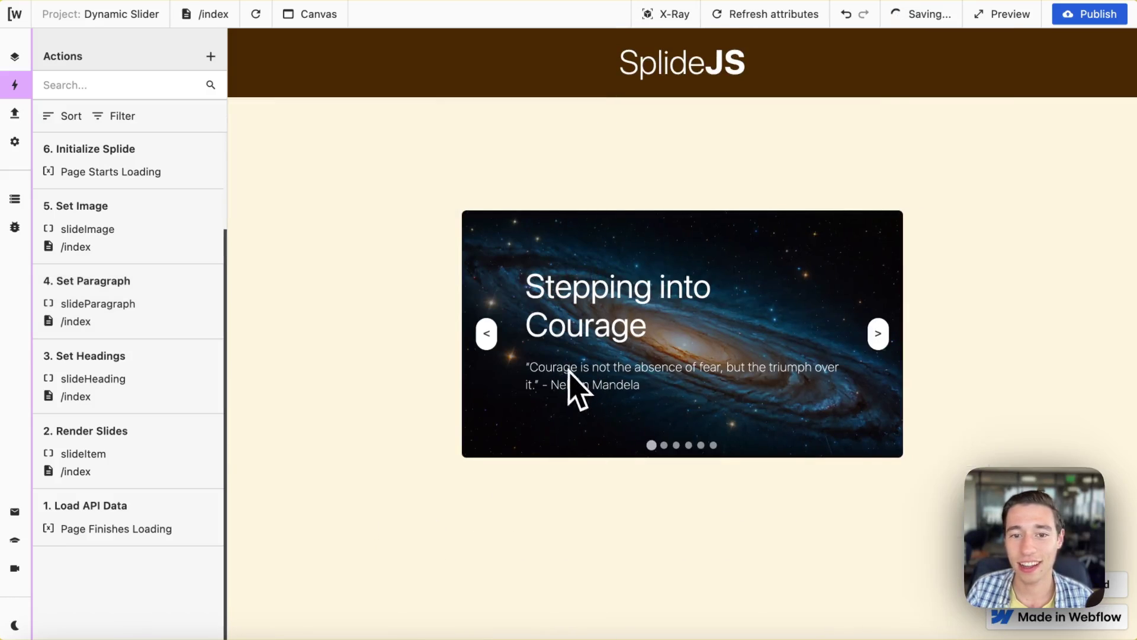
left_click_drag(527, 368, 516, 393)
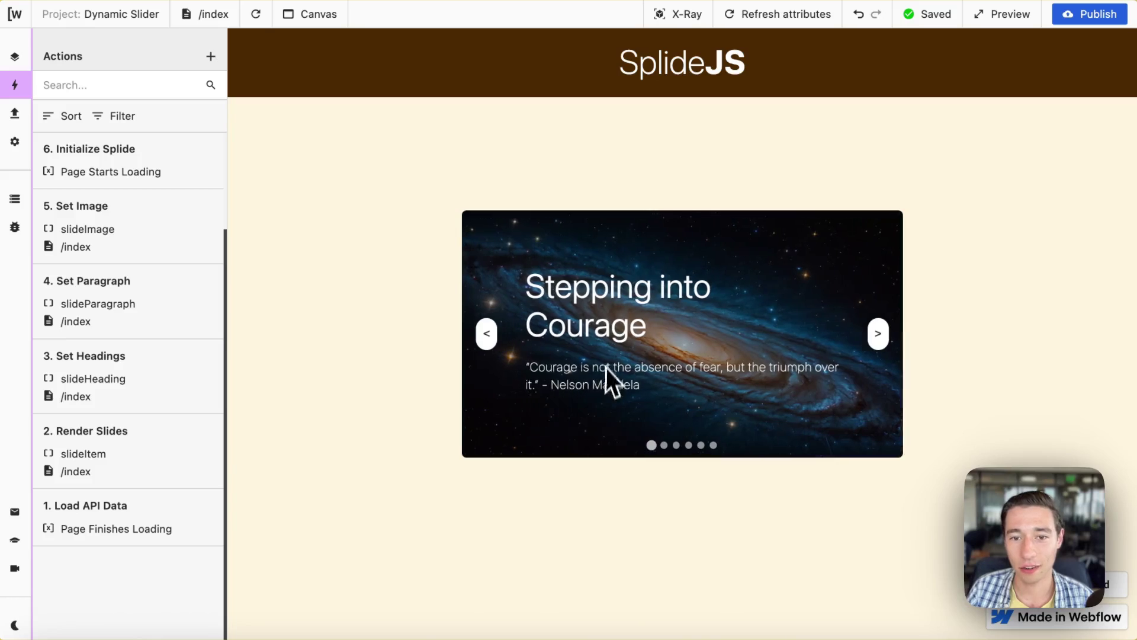
left_click_drag(606, 367, 673, 330)
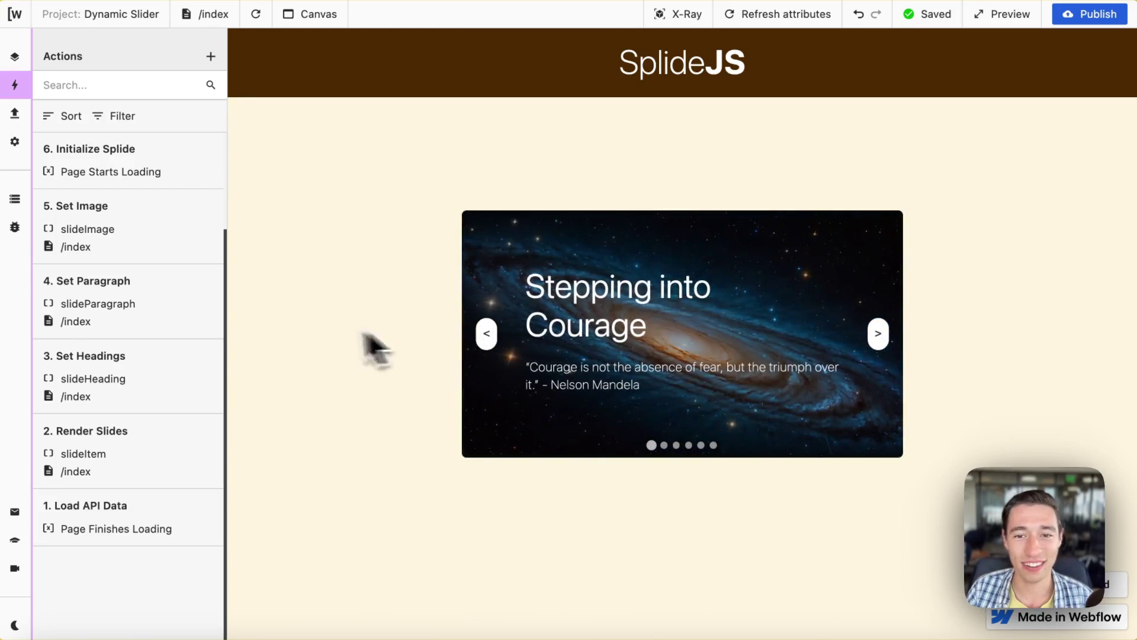
left_click(664, 445)
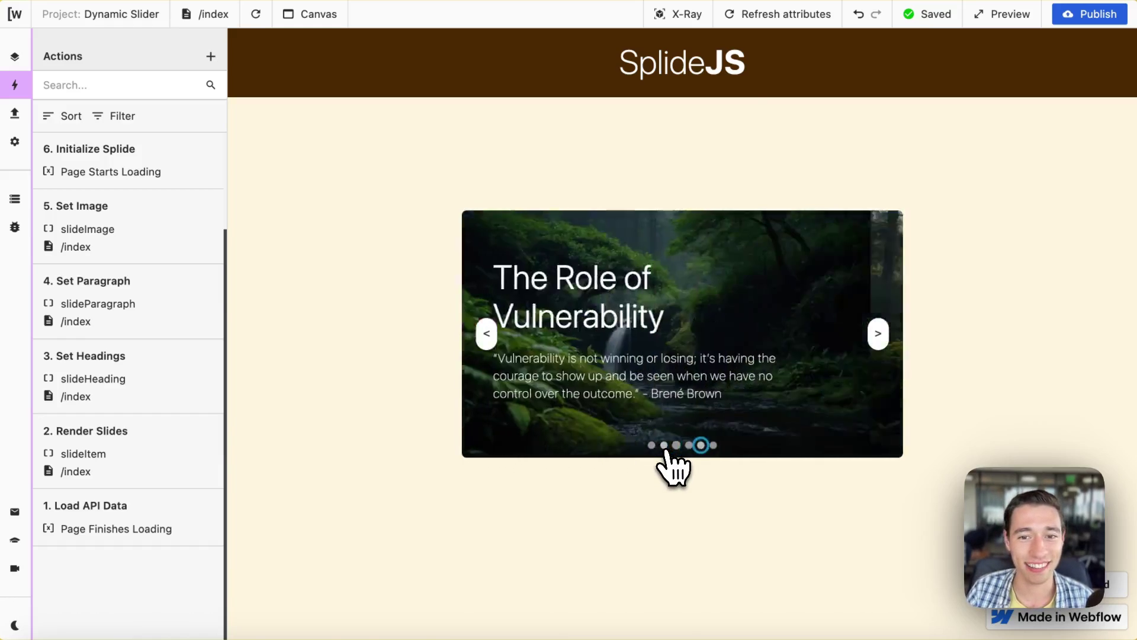
left_click(664, 448)
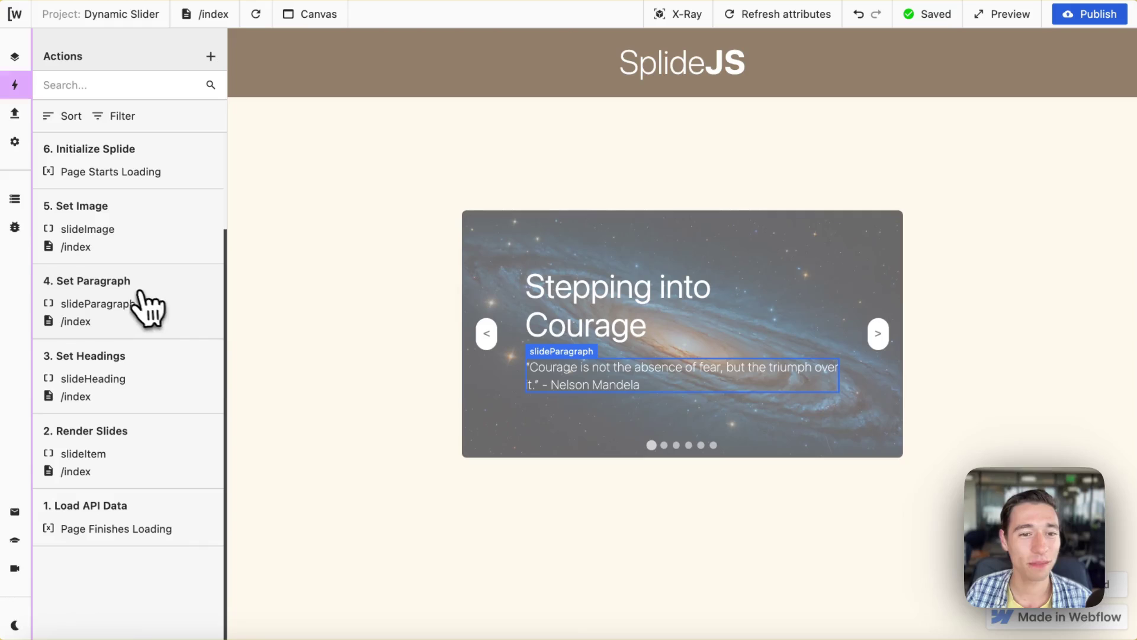
Step: Open the 5. Set Image action, which sets slideImage's src from r.slides.data[v.iterator]
left_click(140, 234)
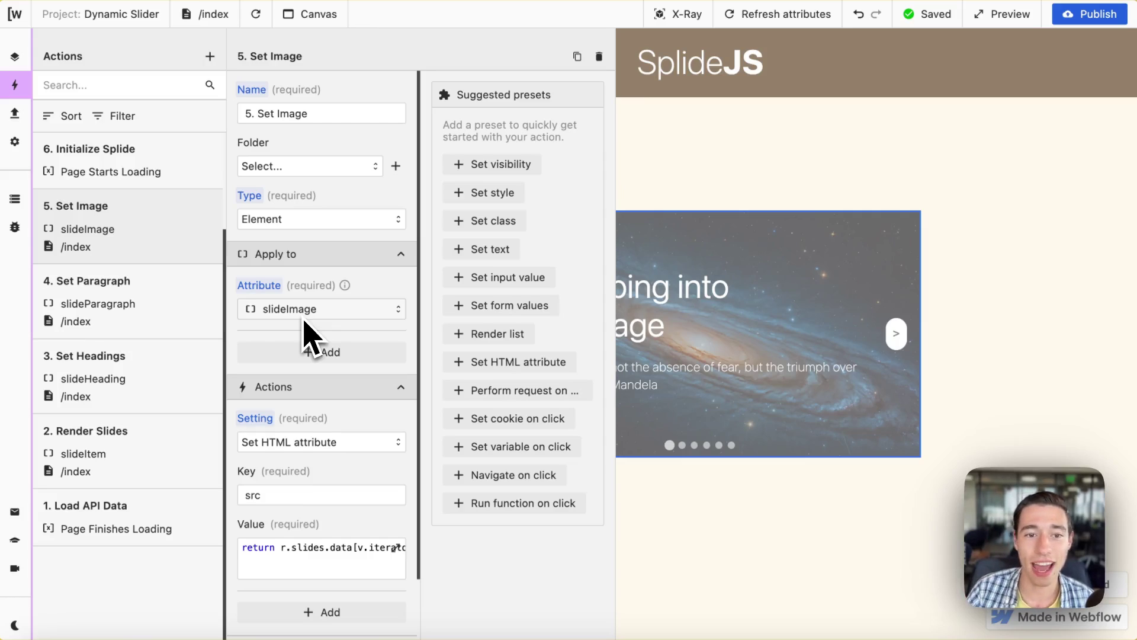
scroll(305, 334, "down", 2)
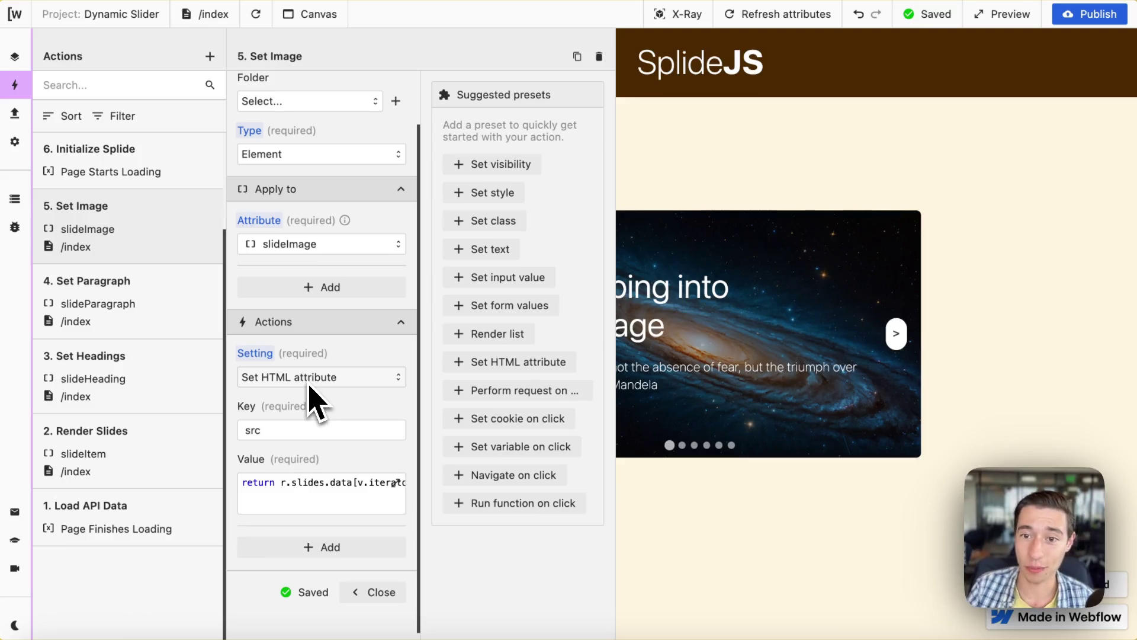
Step: In Webflow, select the slide's Img element in the Navigator and add a src custom attribute
mouse_move(10, 122)
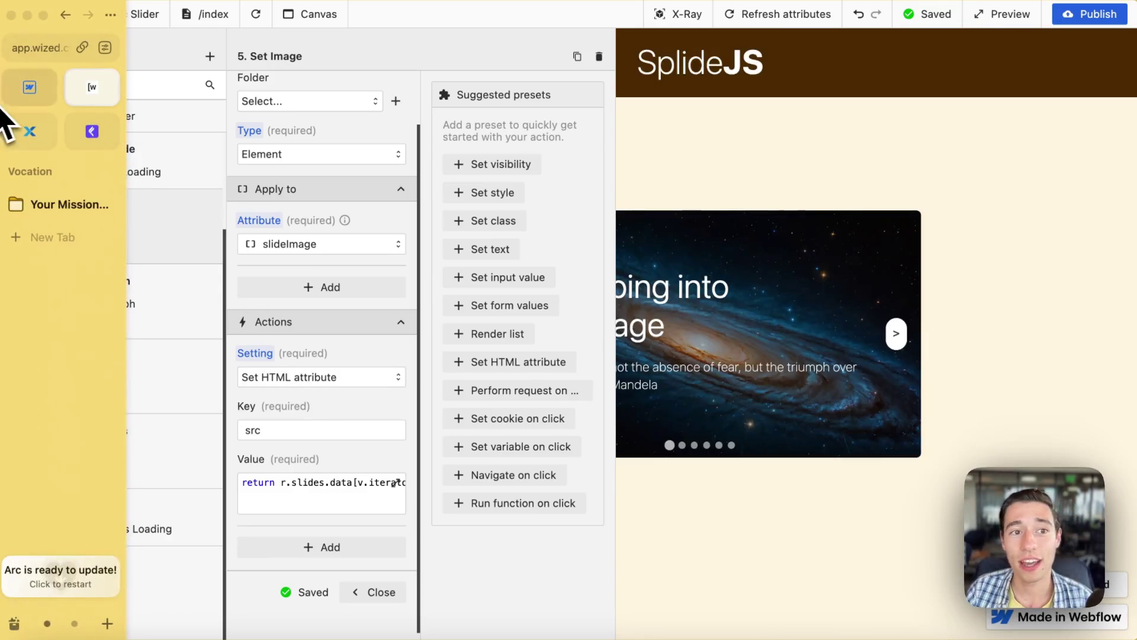
left_click(26, 104)
left_click(332, 252)
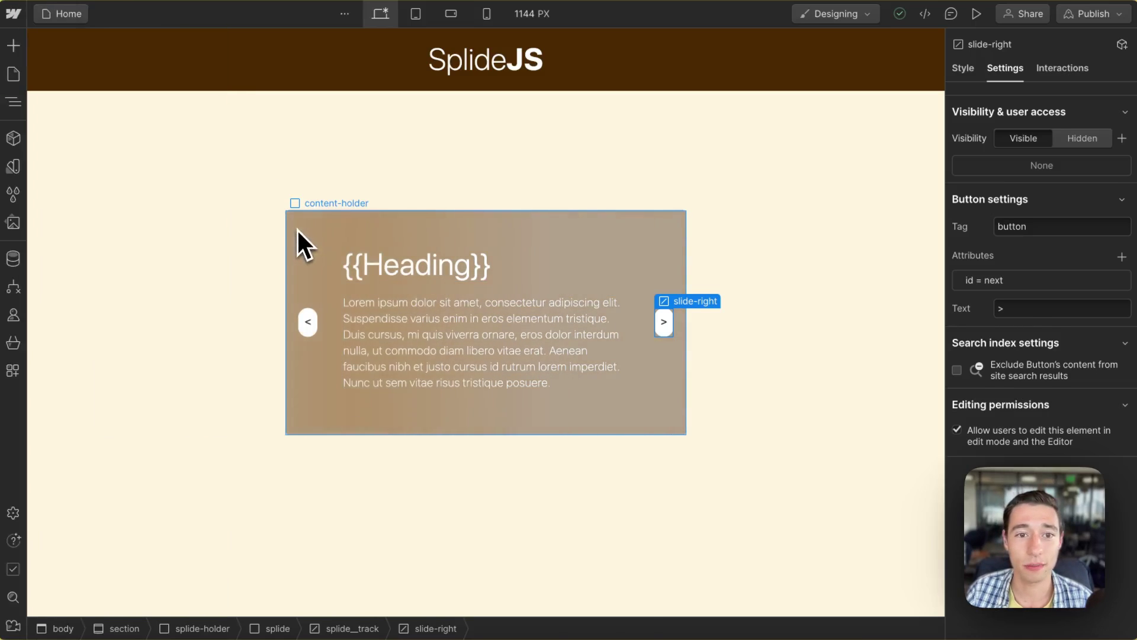
left_click(296, 237)
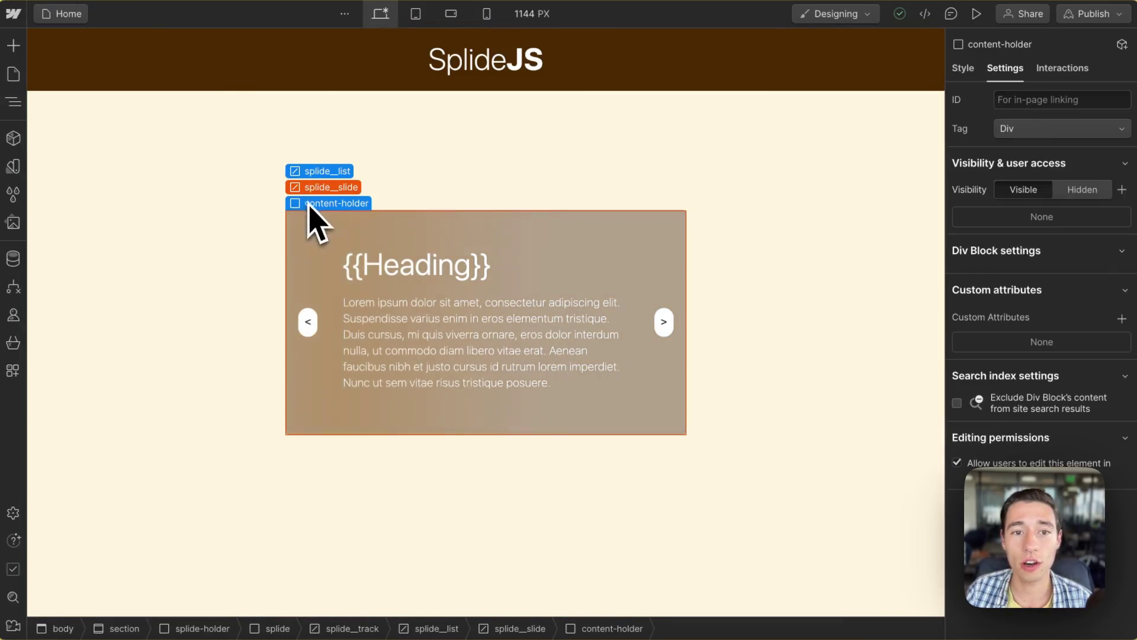
left_click(314, 186)
left_click(13, 101)
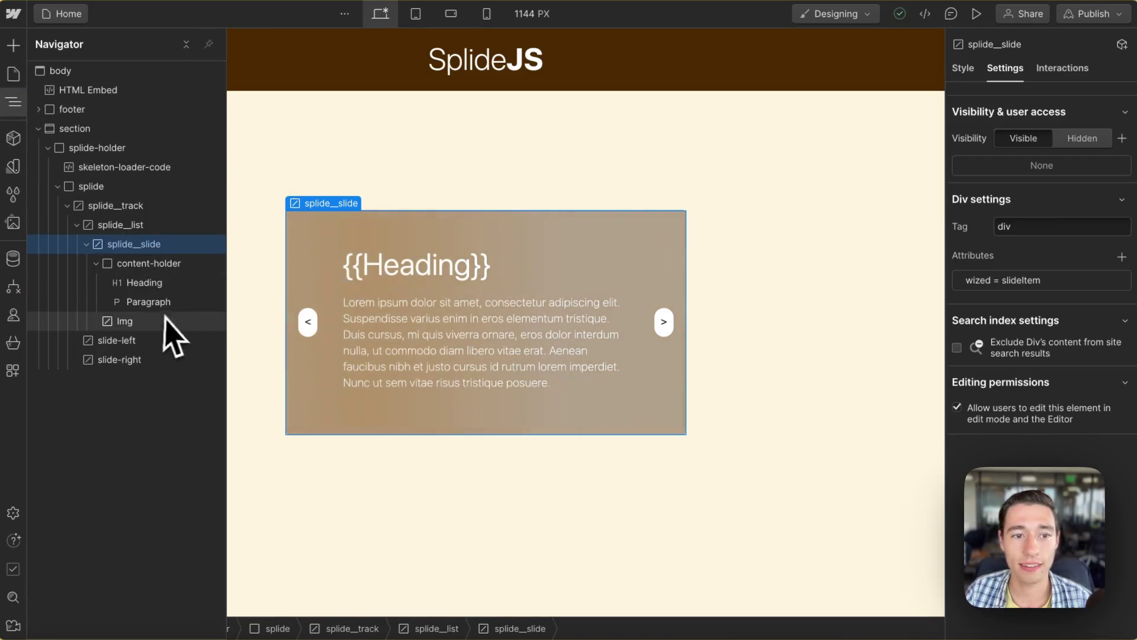
left_click(133, 322)
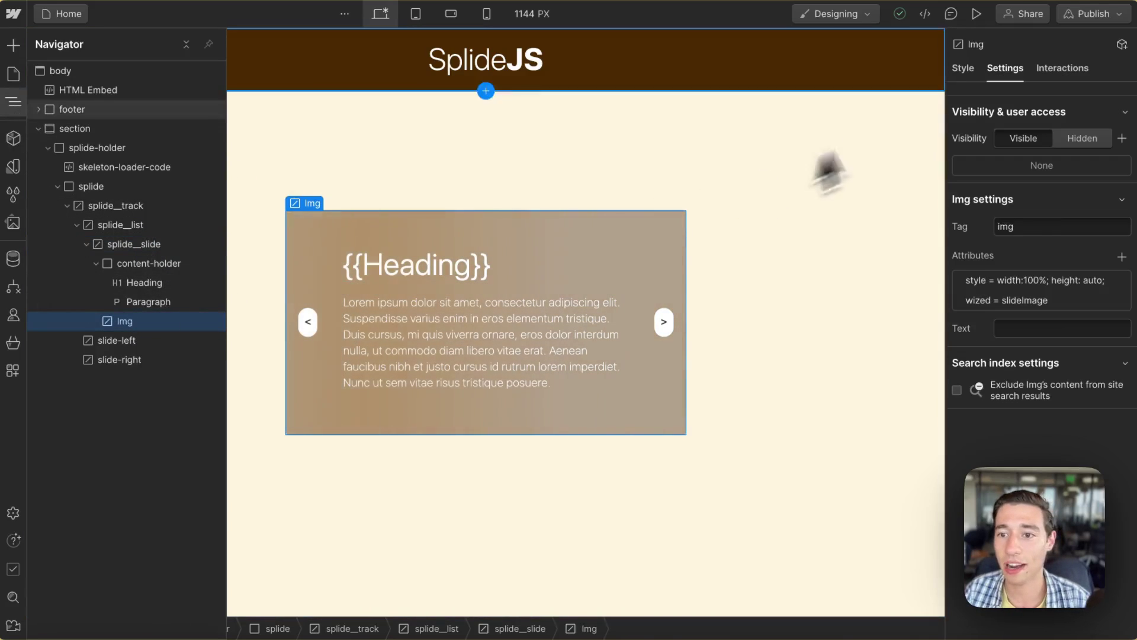
left_click(1122, 256)
type("src")
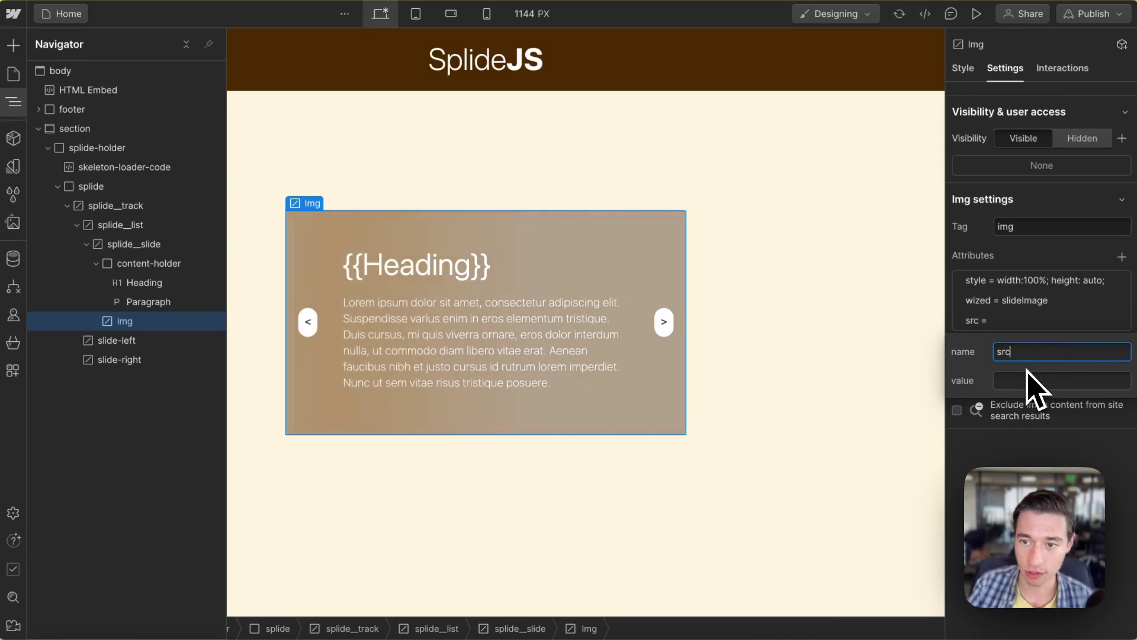
Step: Run the Set Image function in Wized and copy the resulting image URL
left_click(99, 95)
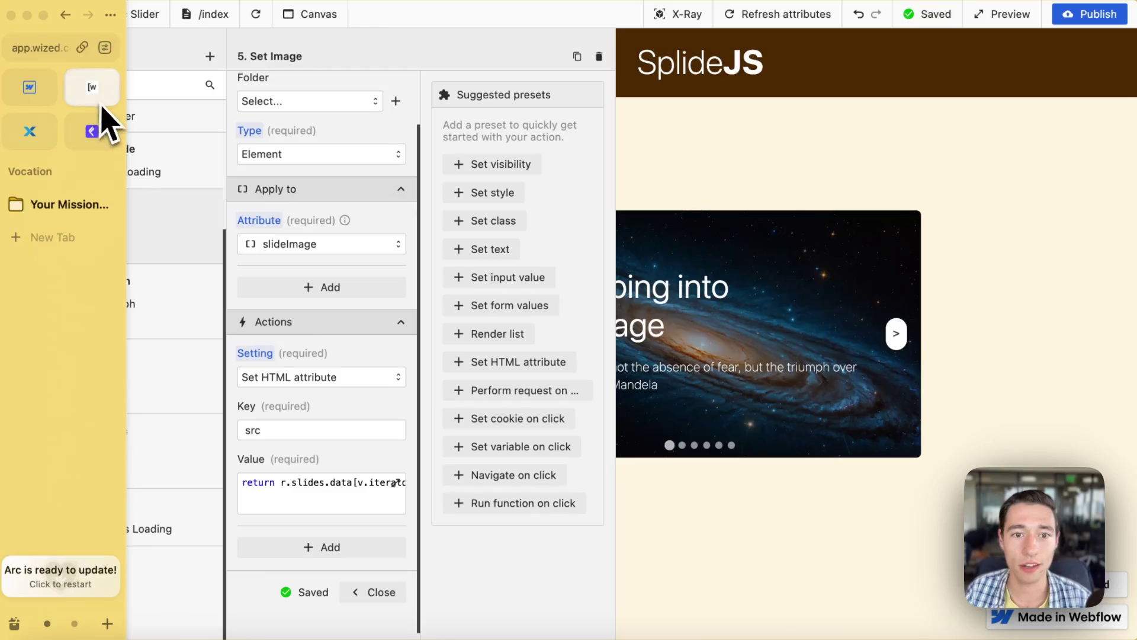
left_click(397, 485)
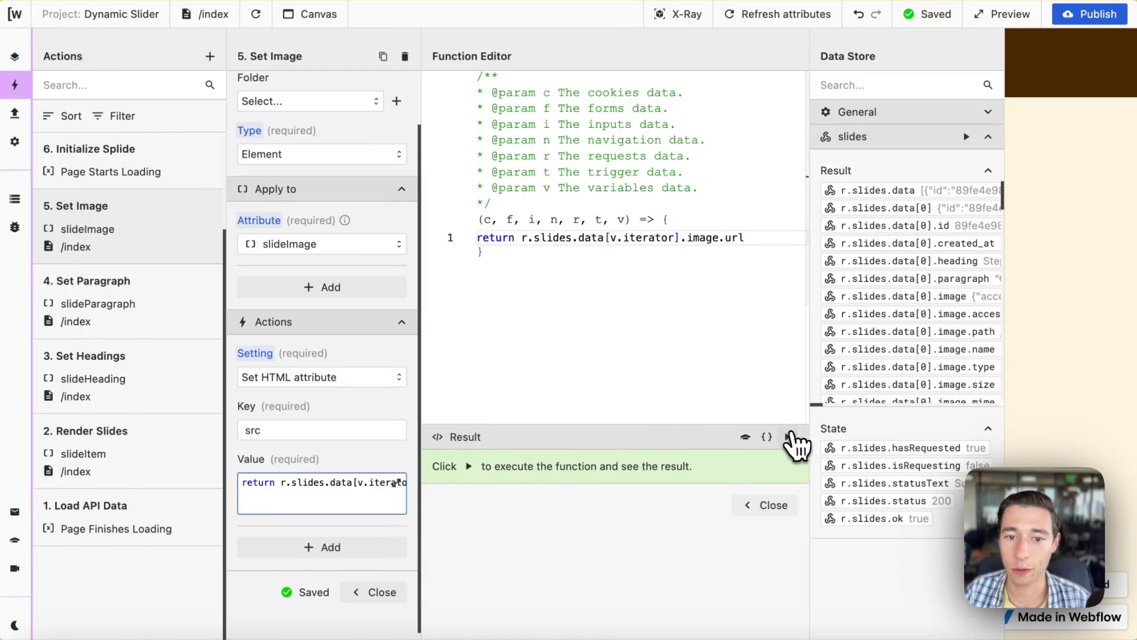
left_click(787, 436)
left_click_drag(770, 487, 435, 471)
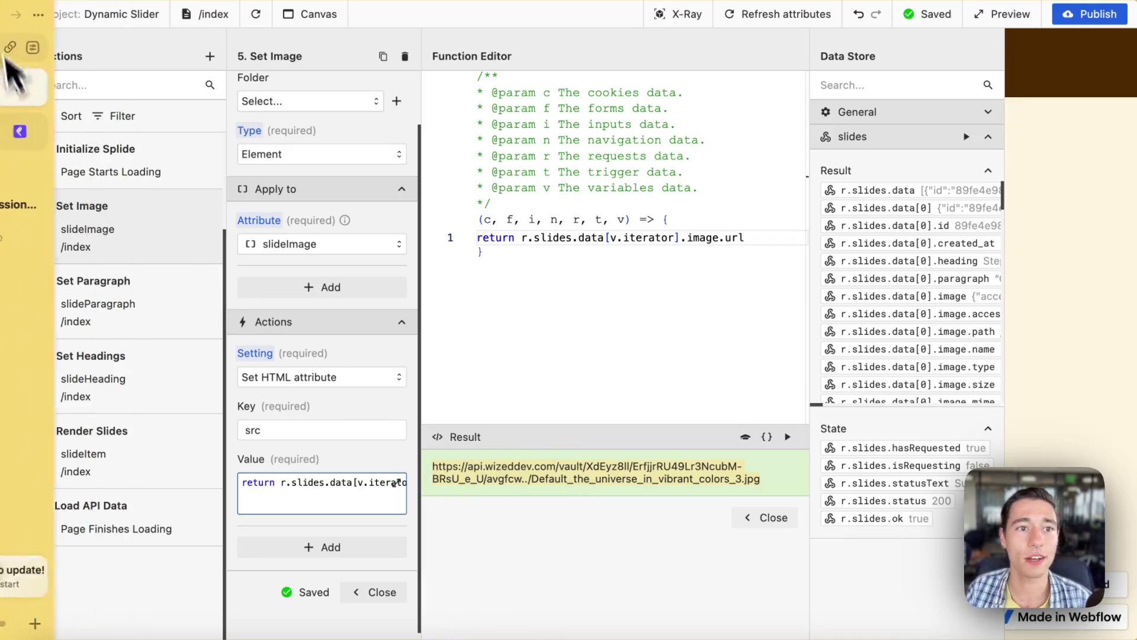
Step: Paste the copied URL as the Img's src value, check it, then delete the attribute
left_click(27, 89)
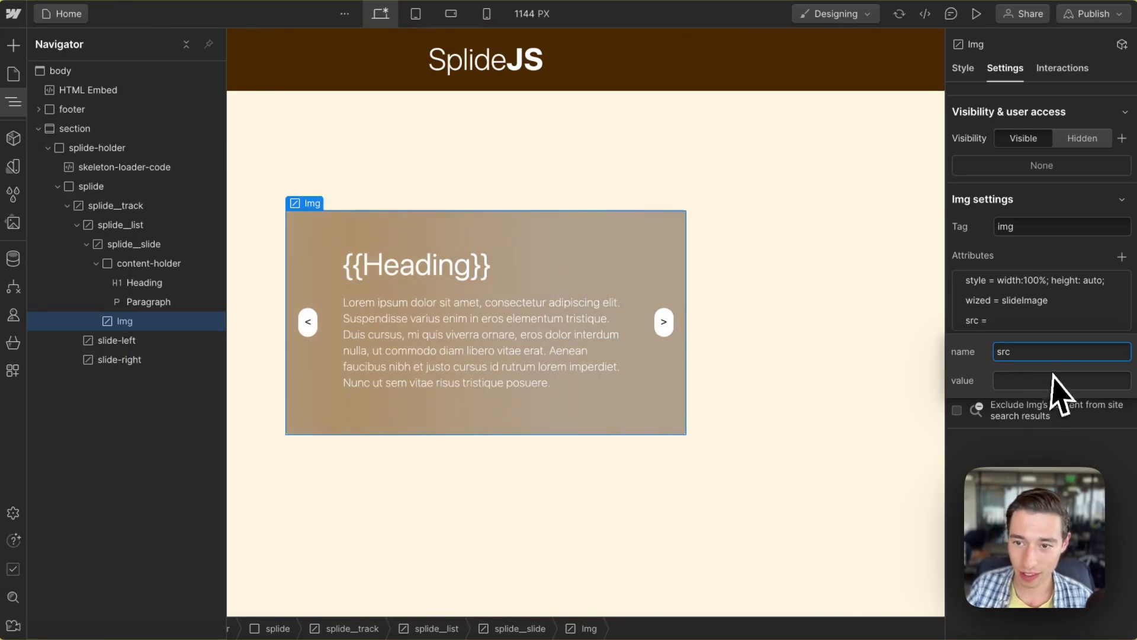
left_click(1018, 379)
key("ctrl+v")
key("Return")
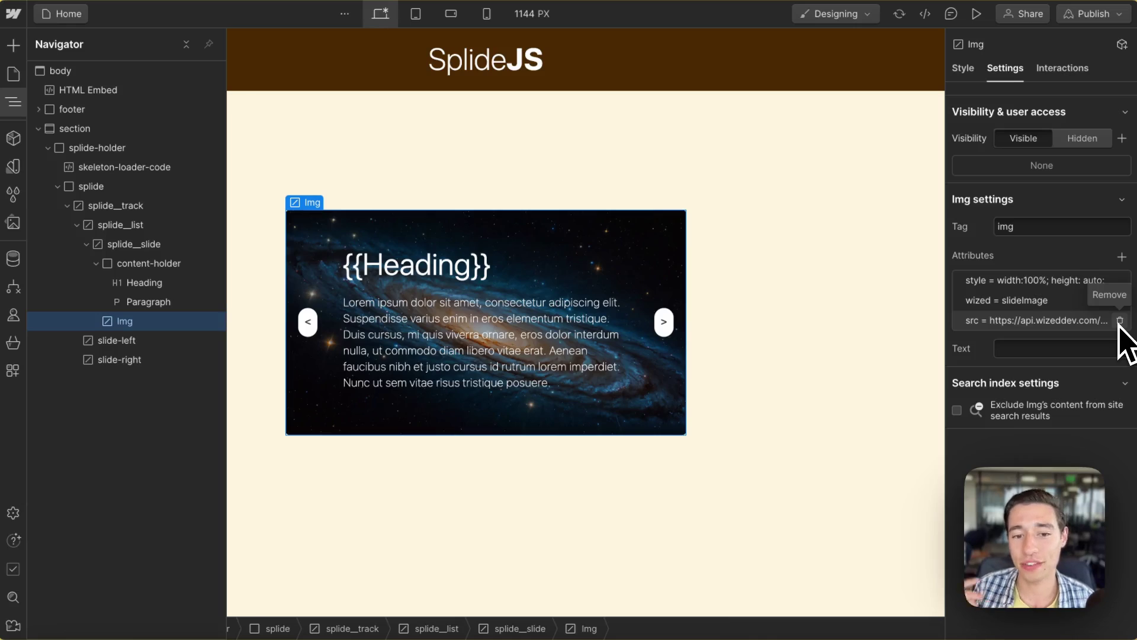
left_click(1120, 320)
Step: Back in Wized, review the src key and its return line r.slides.data[v.iterator].image.url
mouse_move(3, 134)
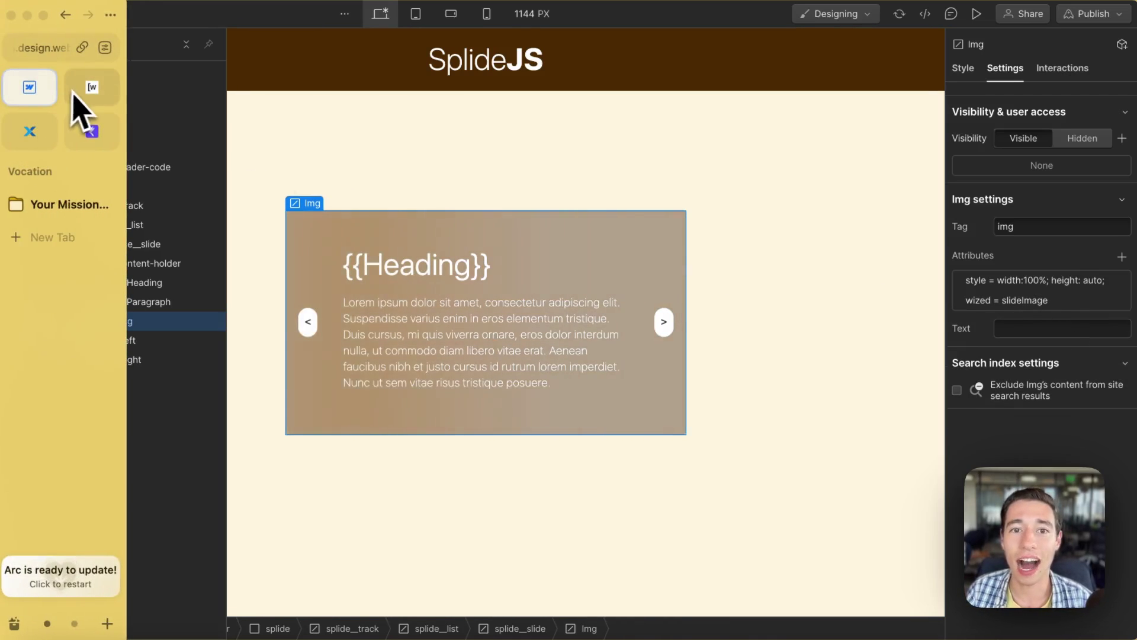
left_click(90, 98)
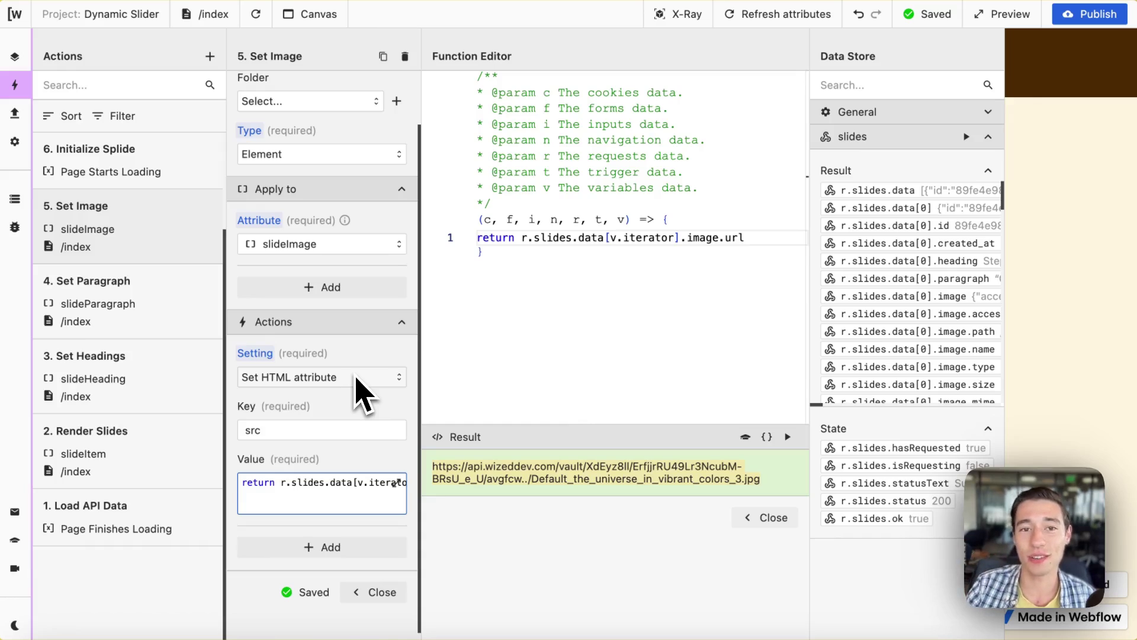
left_click(295, 431)
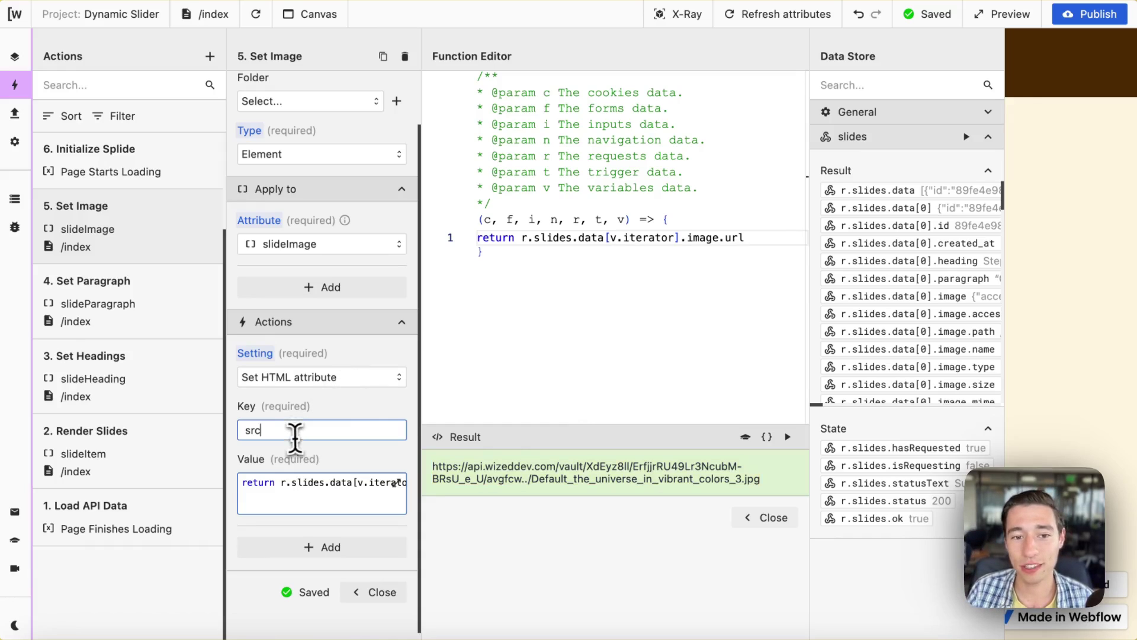
left_click_drag(301, 438, 237, 451)
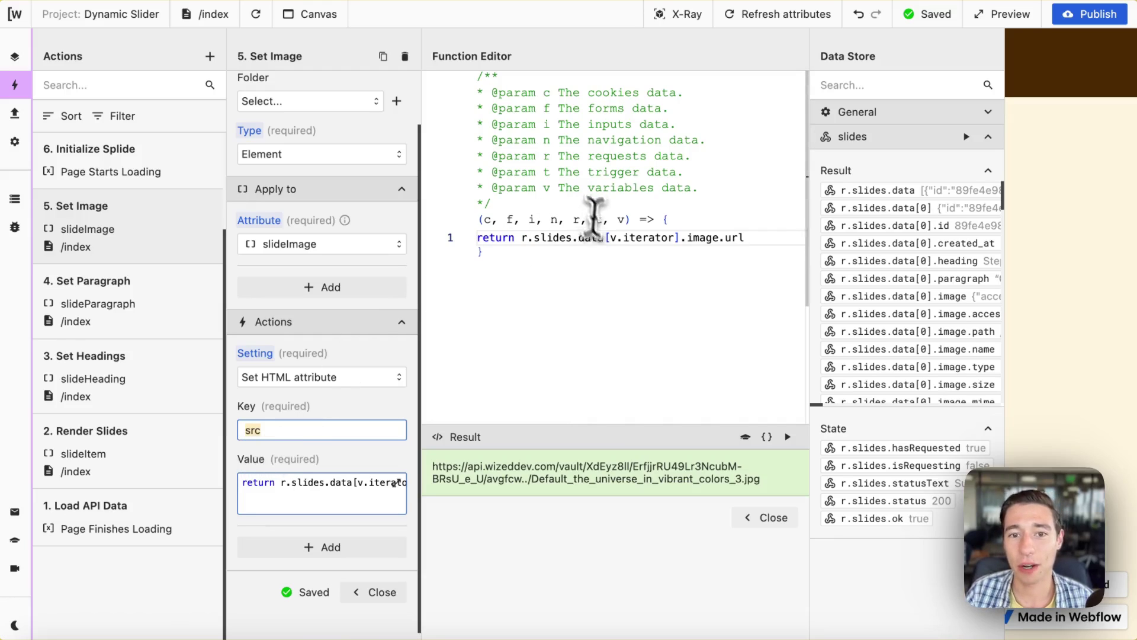
left_click_drag(737, 237, 437, 240)
Step: Inspect the Data Store's General section and v.iterator, then close the function editor
left_click(988, 112)
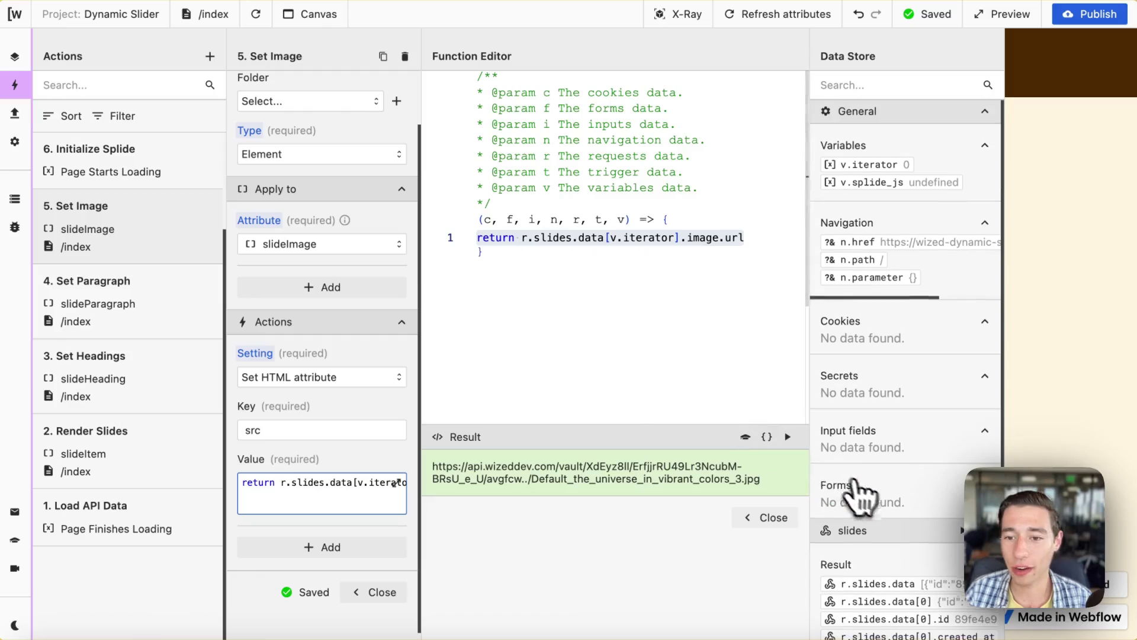
scroll(858, 500, "down", 5)
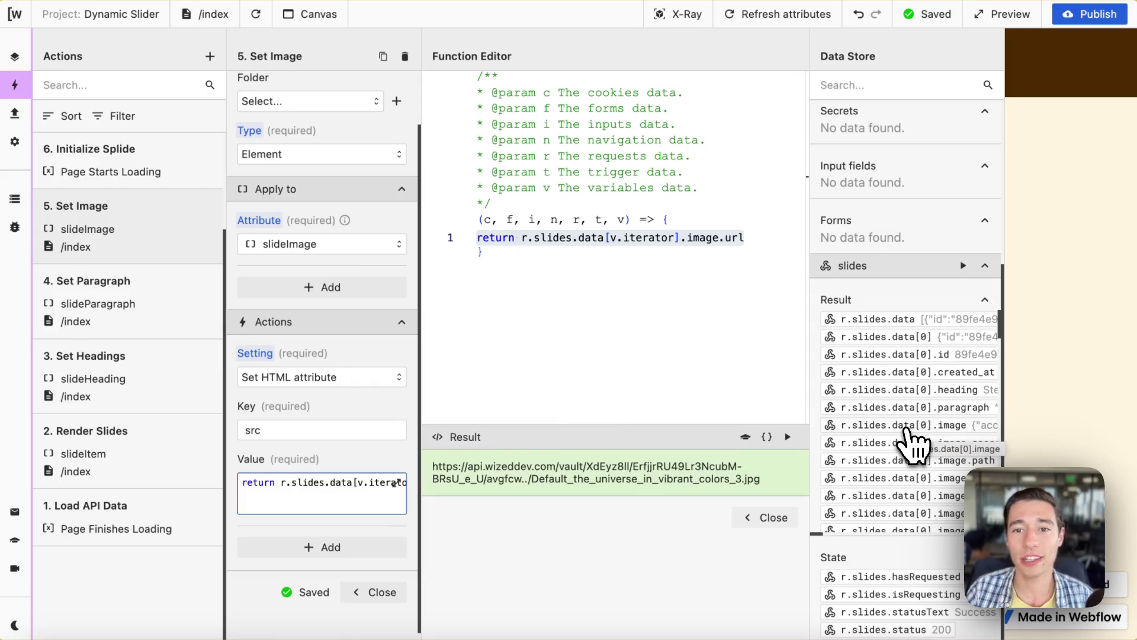
scroll(913, 442, "down", 1)
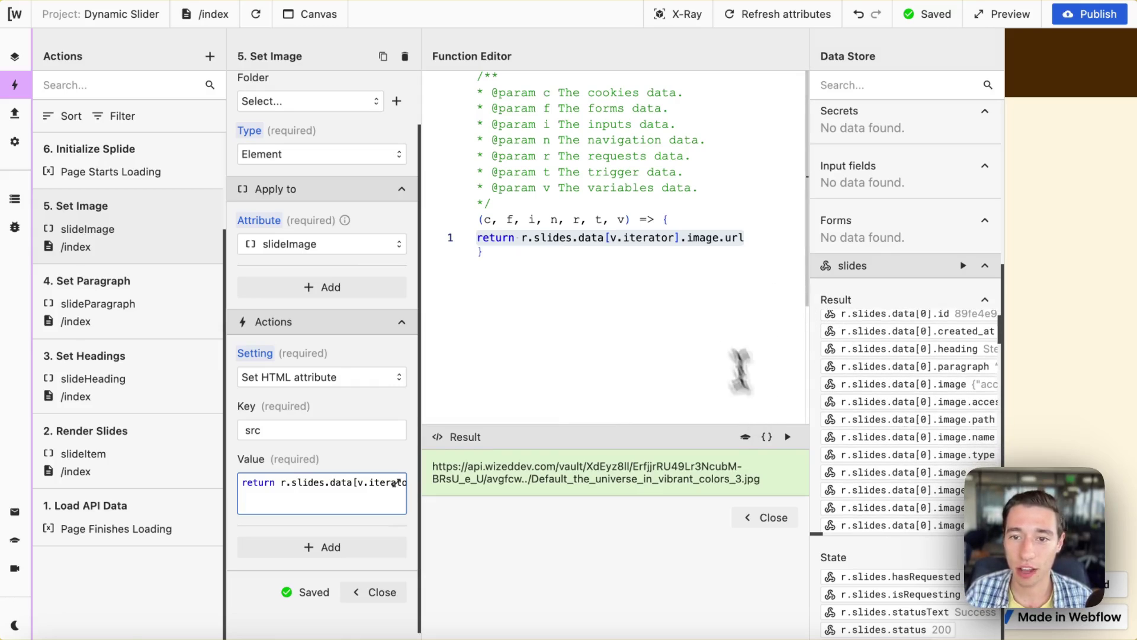
left_click(693, 278)
left_click_drag(681, 237, 800, 236)
scroll(889, 419, "down", 4)
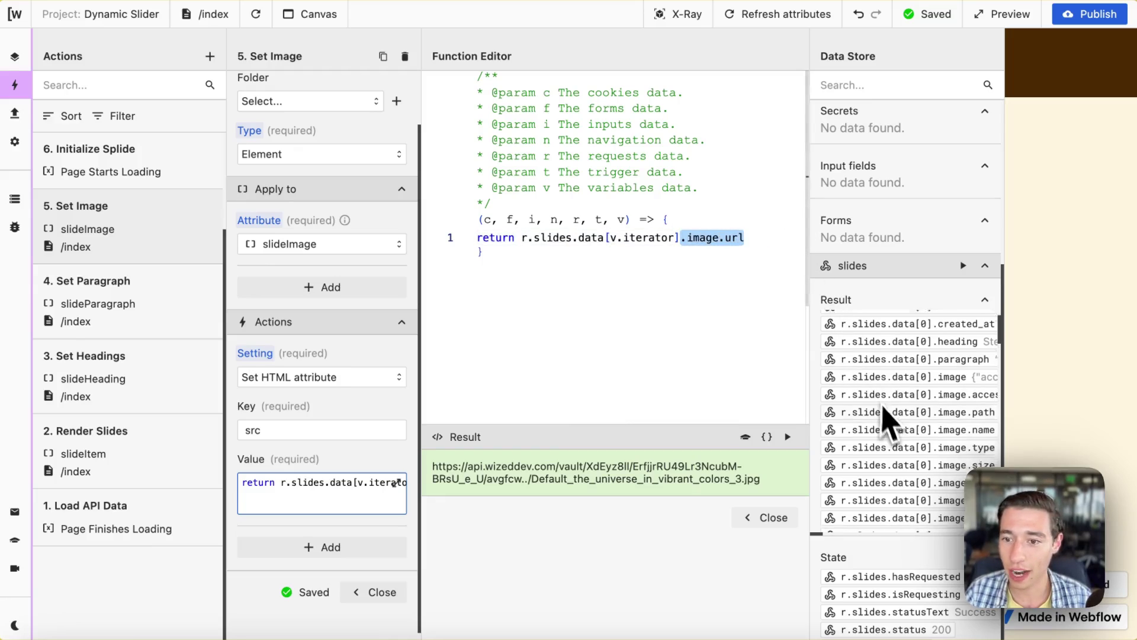
scroll(927, 442, "down", 1)
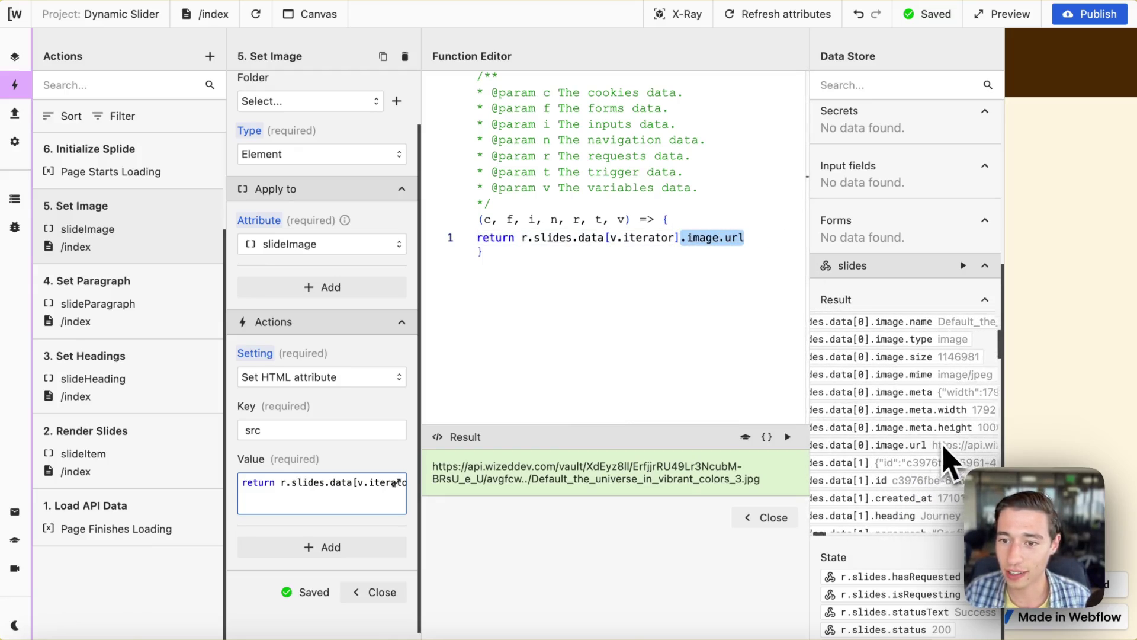
scroll(924, 450, "right", 3)
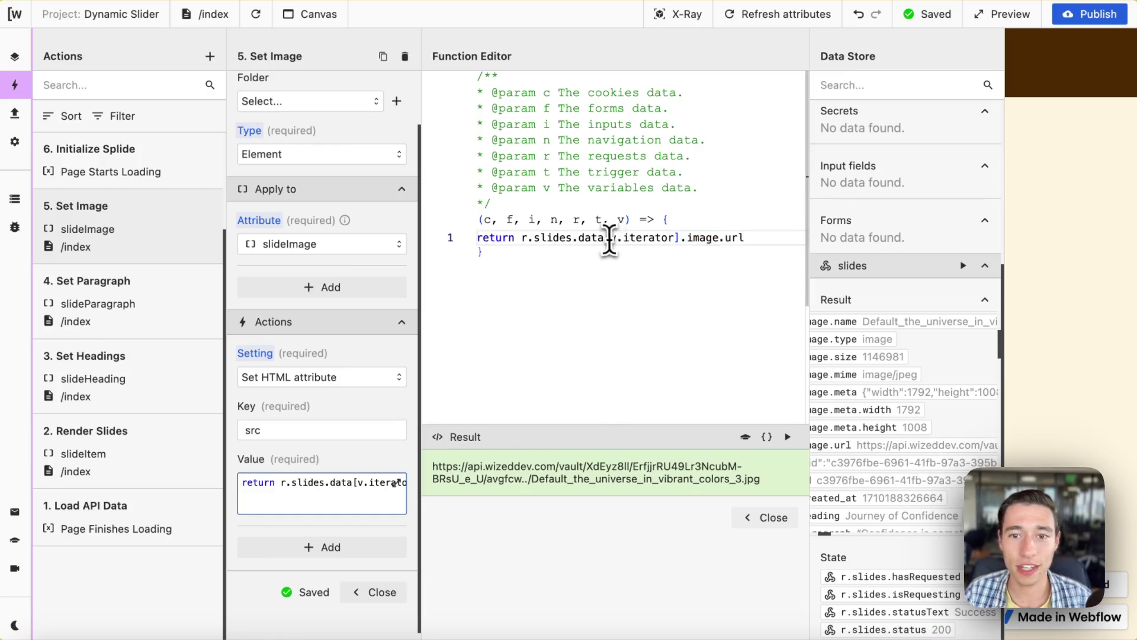
left_click_drag(610, 237, 680, 239)
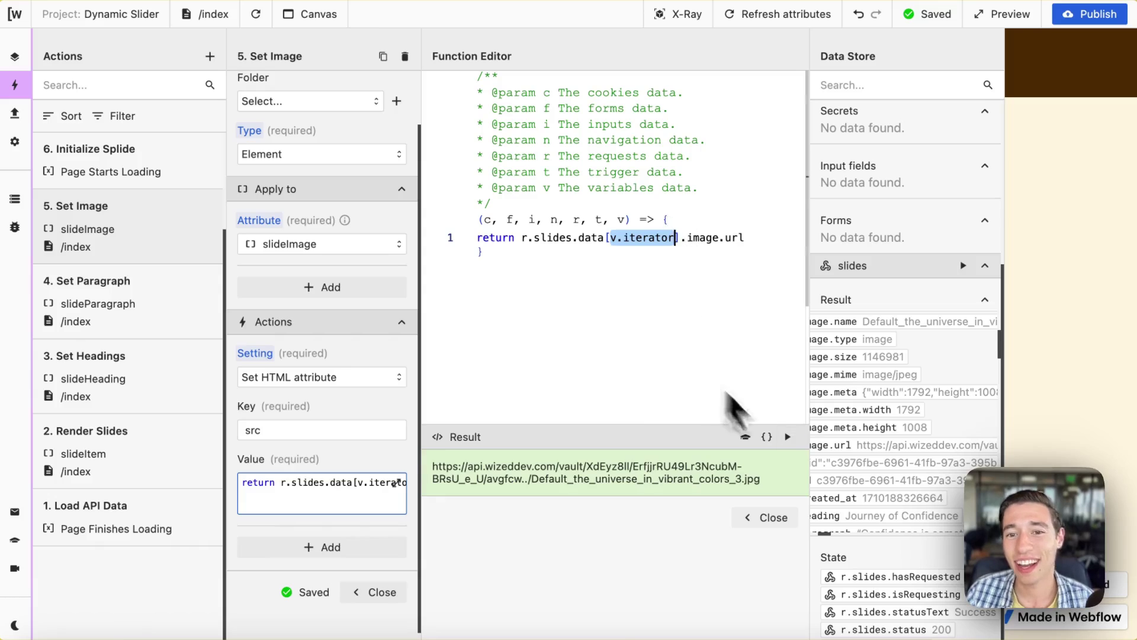
left_click(765, 517)
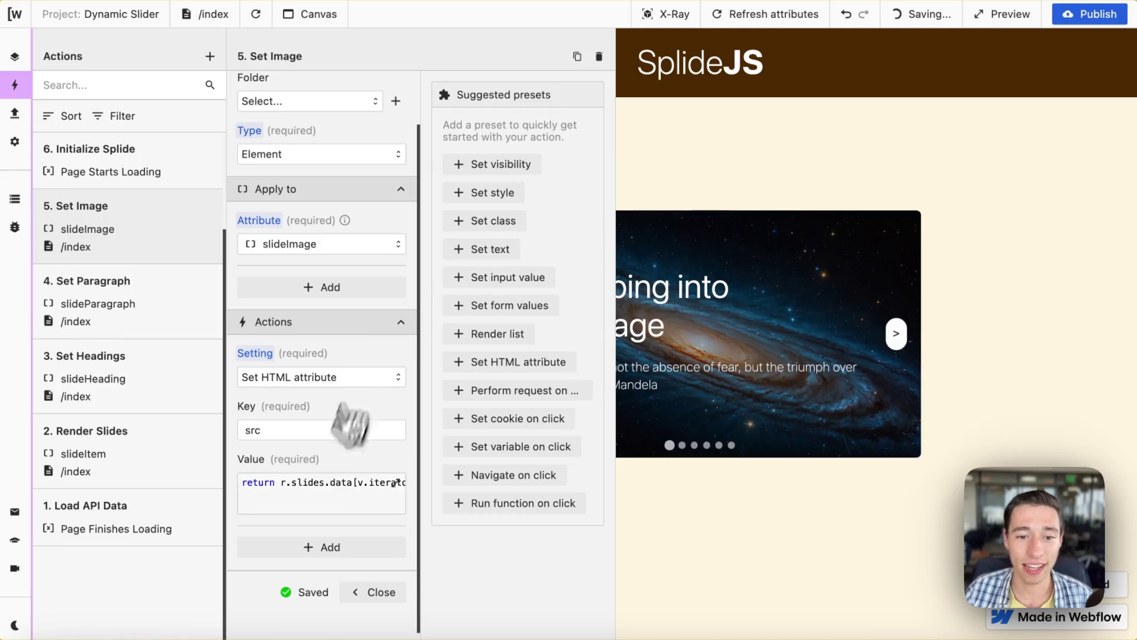
Step: Close Set Image and review 6. Initialize Splide's code, highlighting the splide_js variable
left_click(359, 594)
scroll(127, 225, "up", 1)
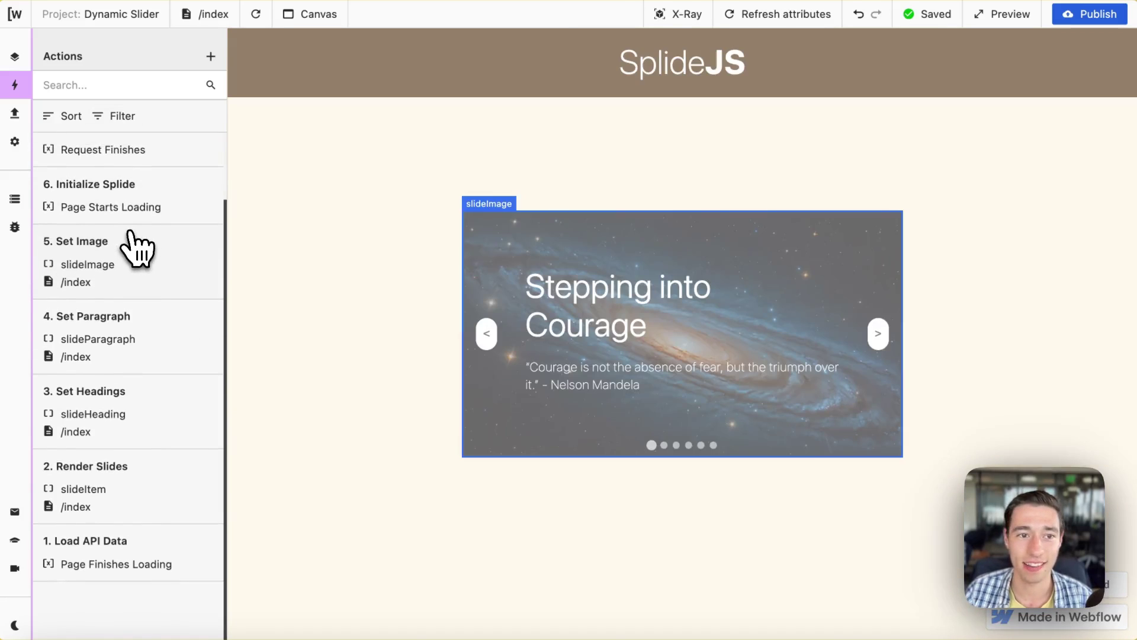
scroll(136, 249, "up", 2)
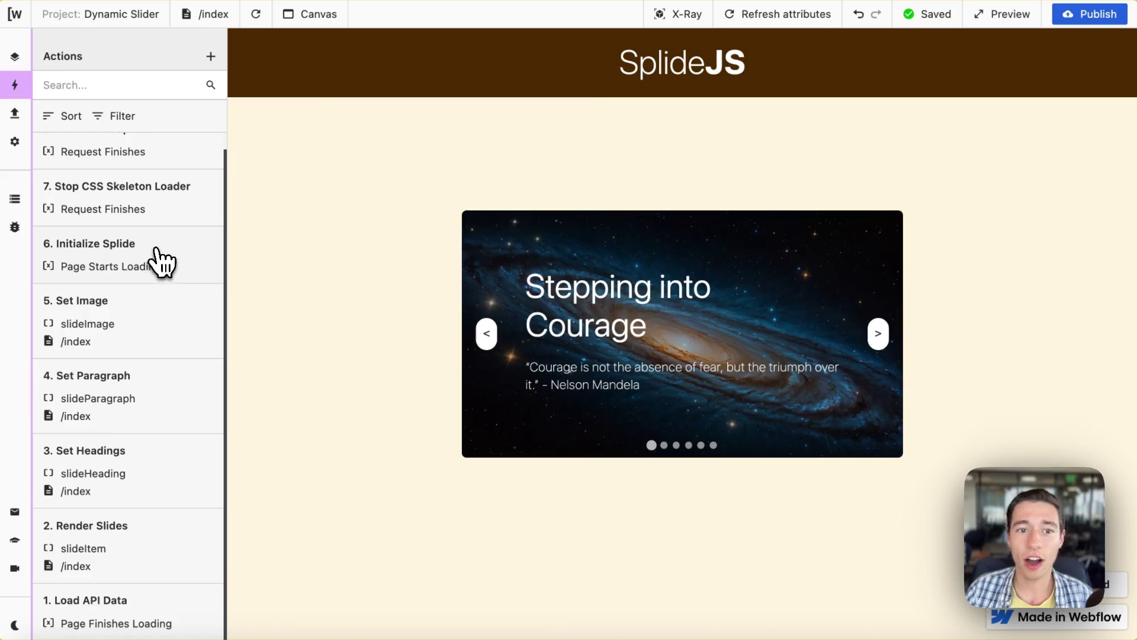
left_click(157, 259)
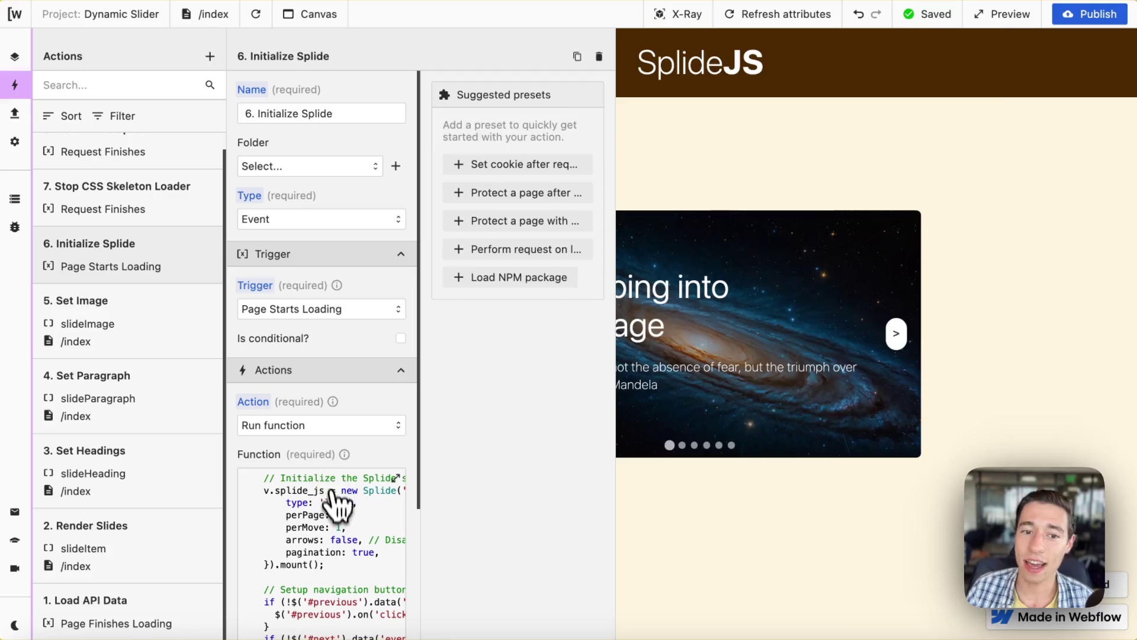
left_click(330, 507)
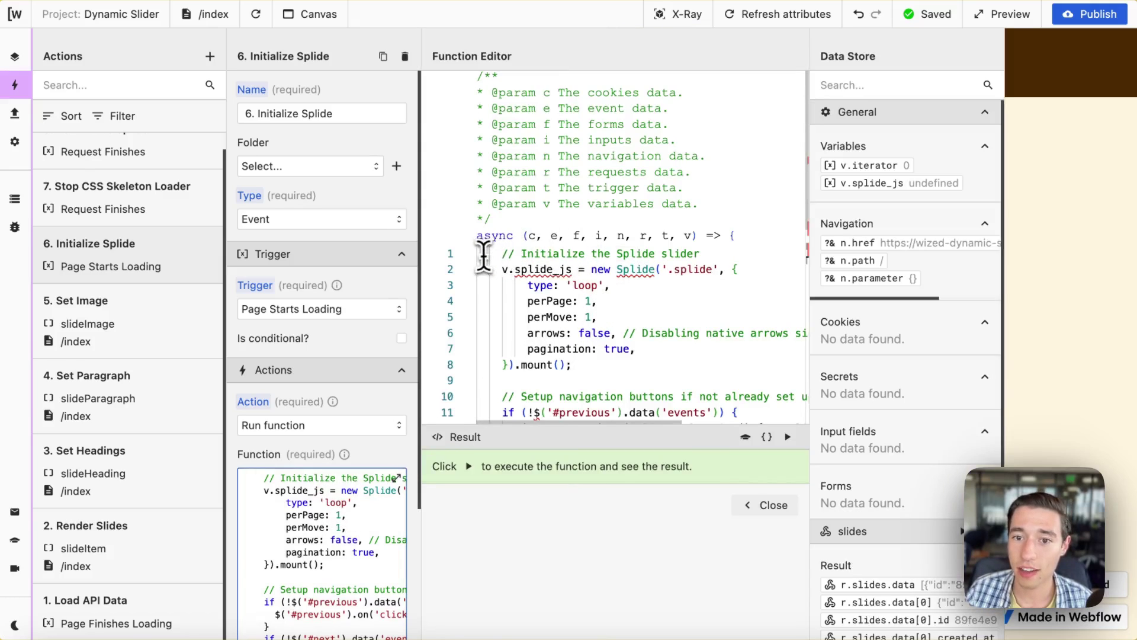
left_click_drag(485, 254, 655, 263)
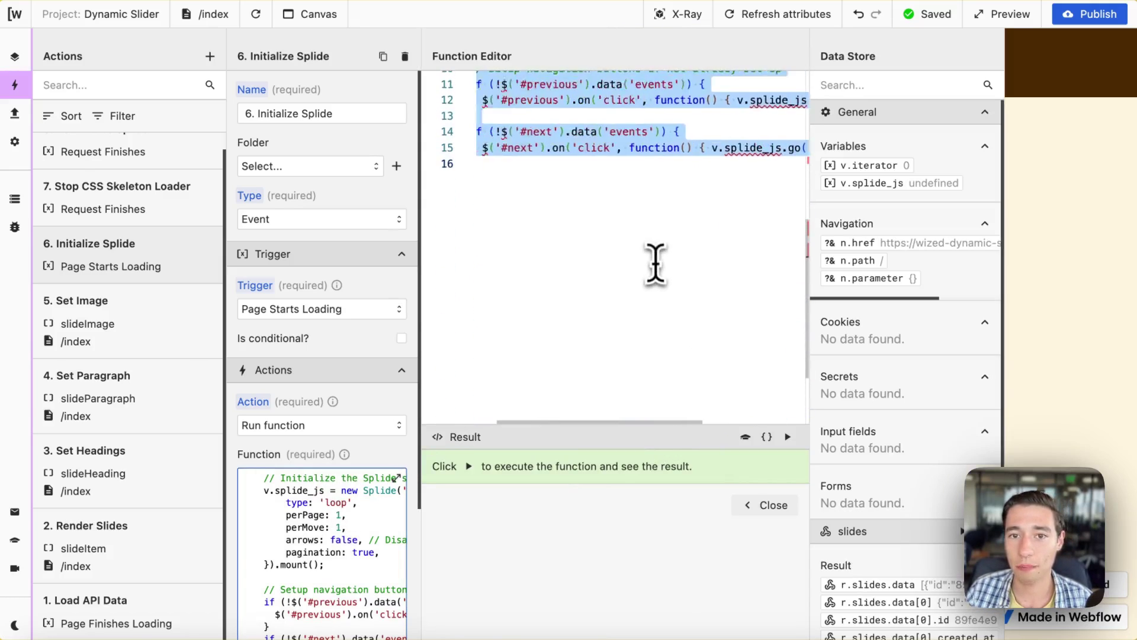
scroll(656, 263, "up", 5)
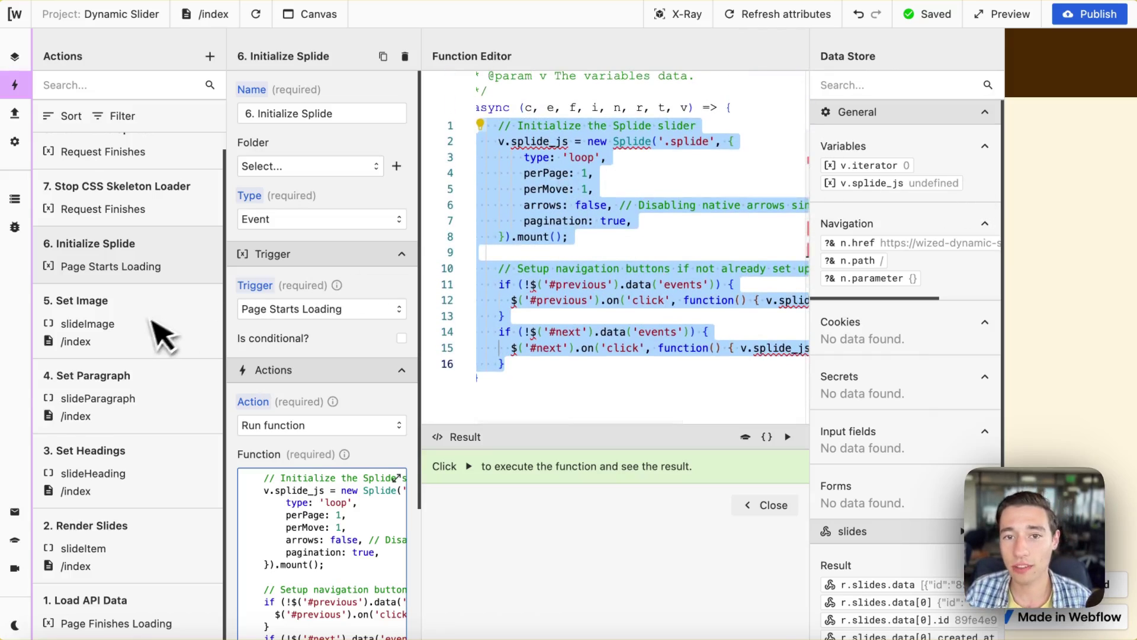
left_click(564, 141)
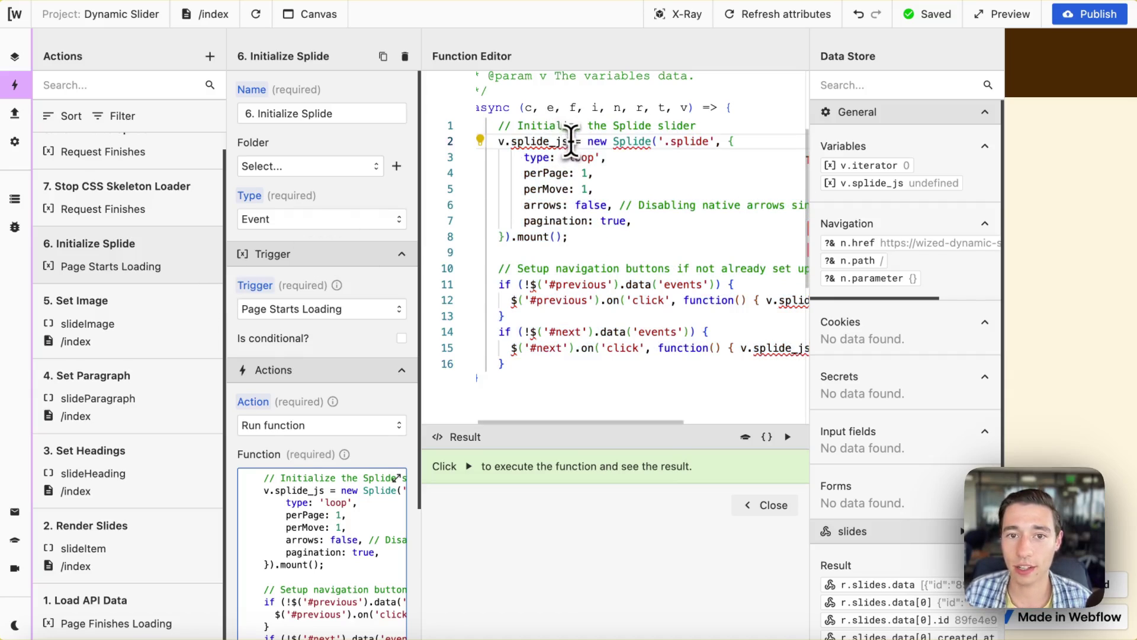
double_click(566, 141)
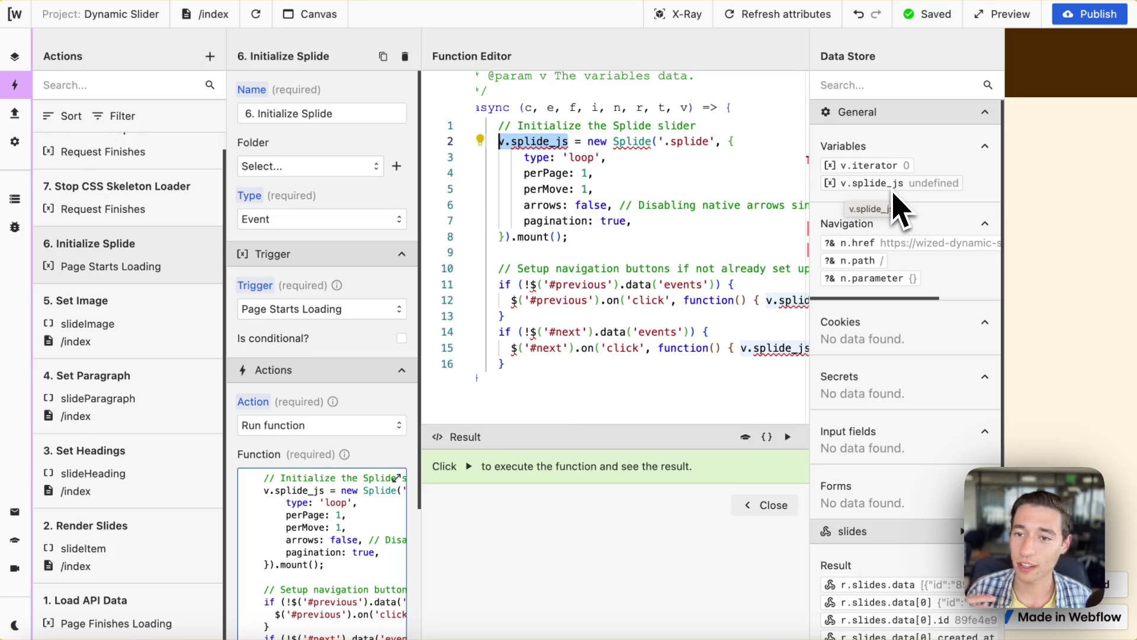
Step: Confirm the splide_js variable has no initial value, then return to the actions list
left_click(16, 198)
left_click(133, 184)
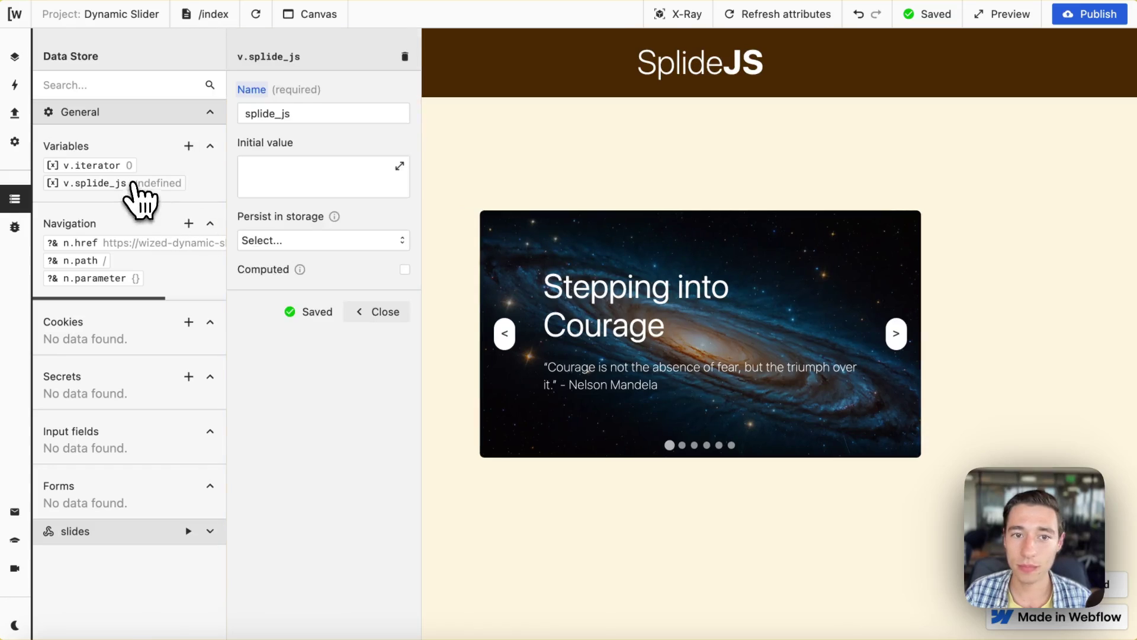
left_click(303, 178)
left_click(386, 312)
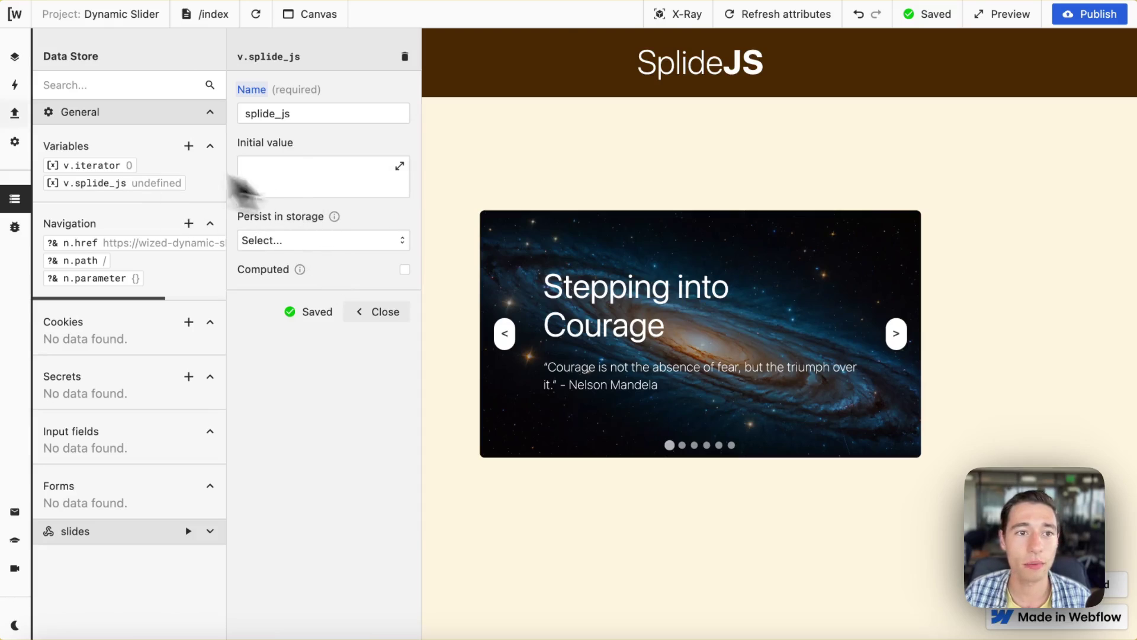
left_click(15, 85)
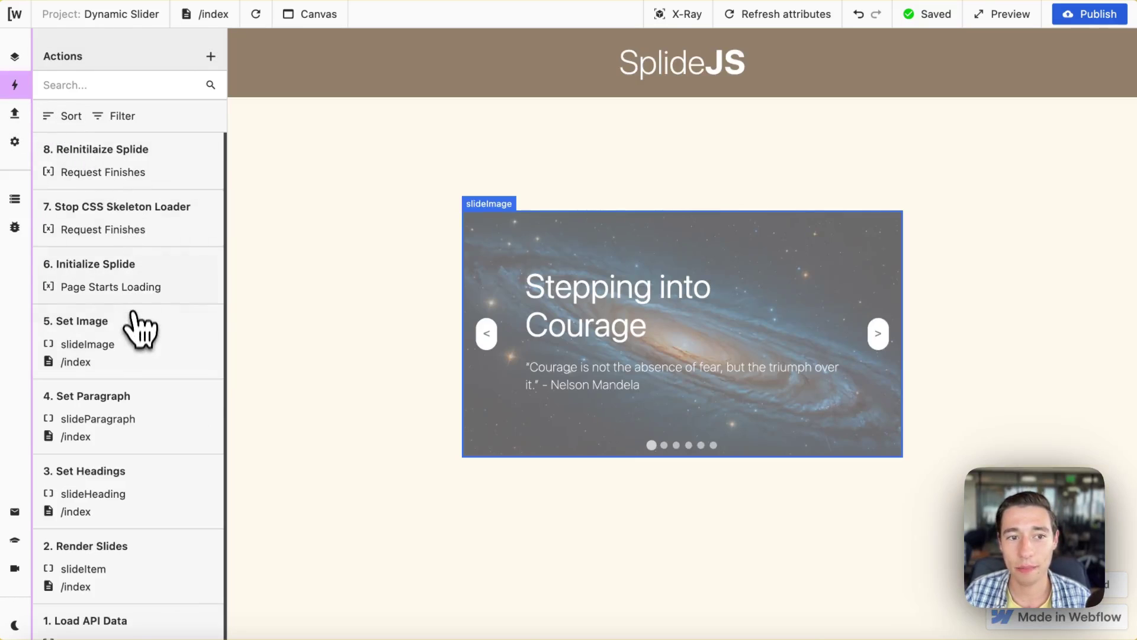
Step: Review Initialize Splide's code: slider options, new Splide into v.splide_js, mount and #previous/#next buttons
left_click(142, 286)
left_click(396, 478)
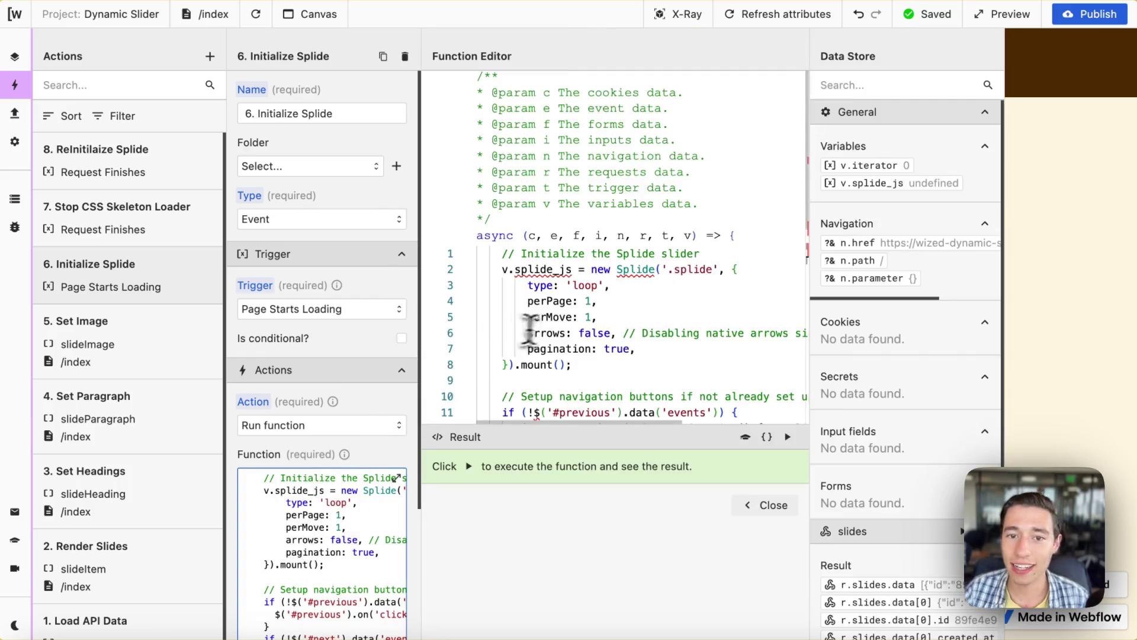
left_click_drag(546, 333, 480, 269)
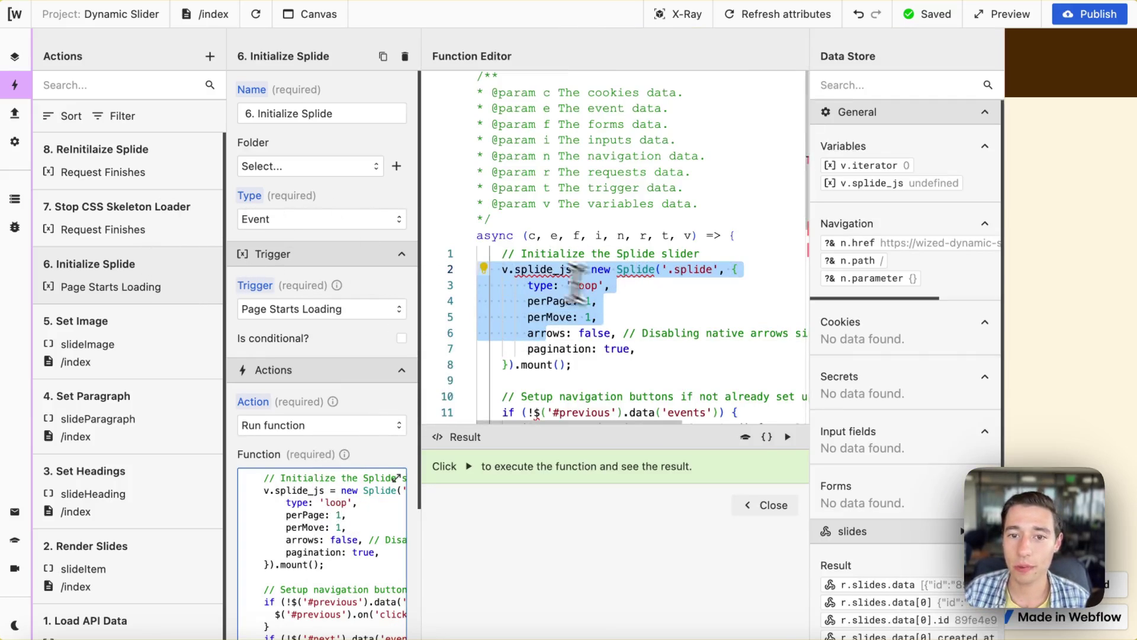
left_click(622, 316)
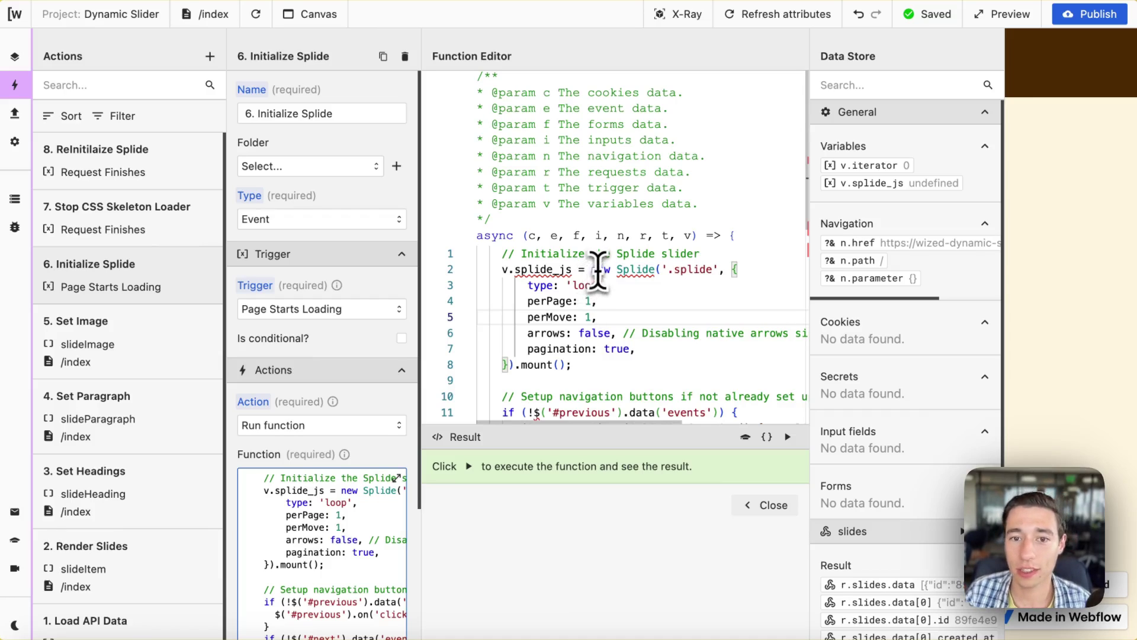
left_click_drag(573, 270, 502, 270)
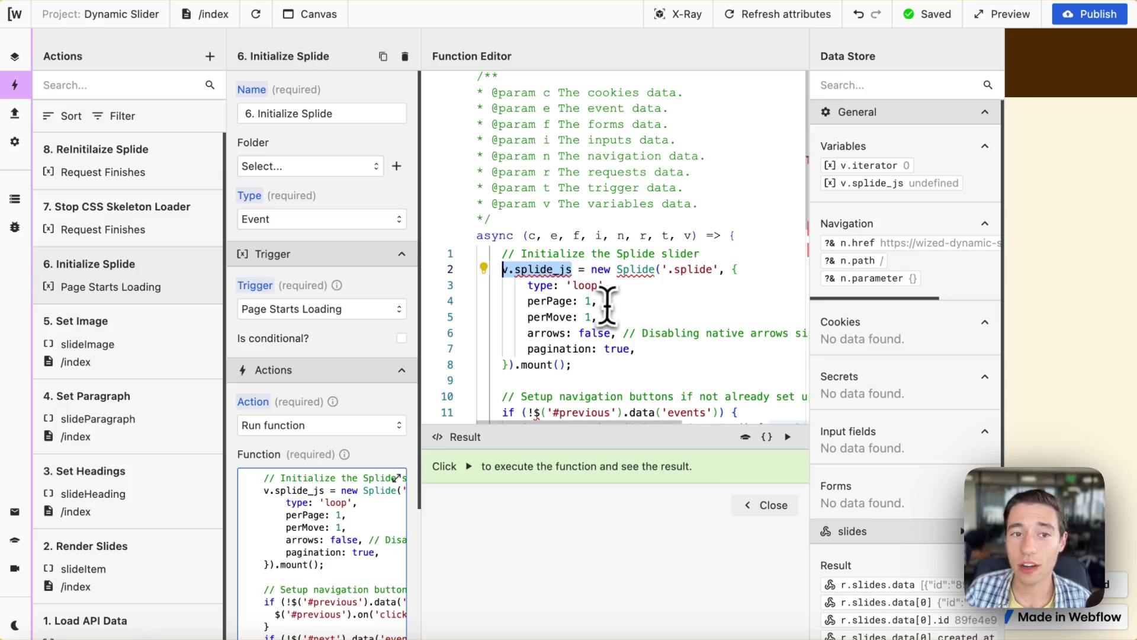
left_click(587, 274)
left_click_drag(591, 270, 701, 270)
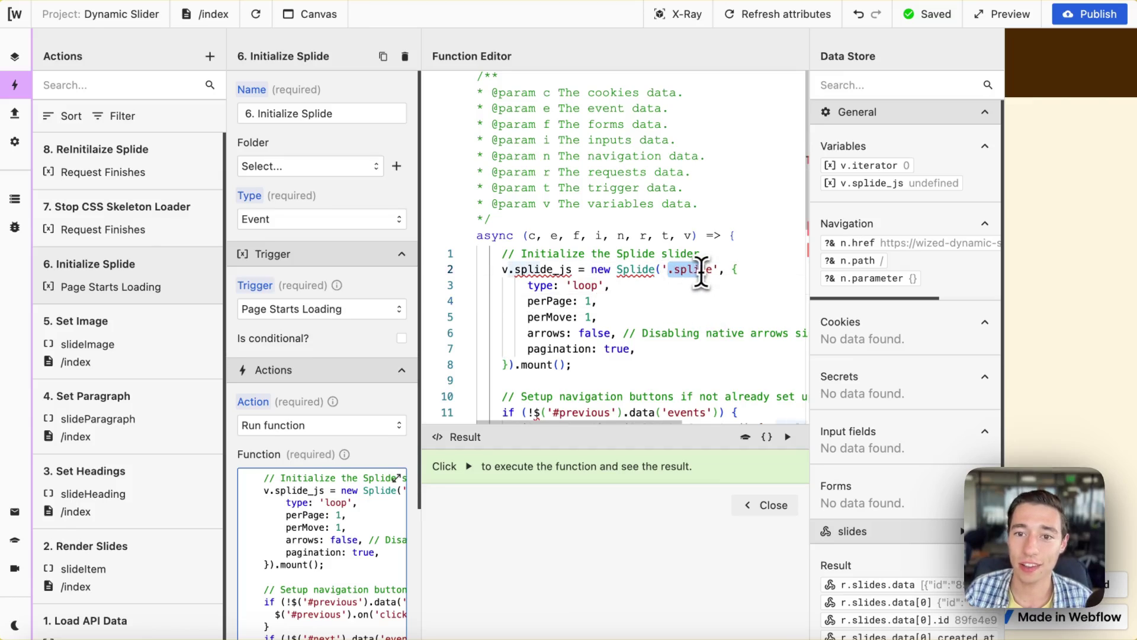
scroll(708, 302, "down", 3)
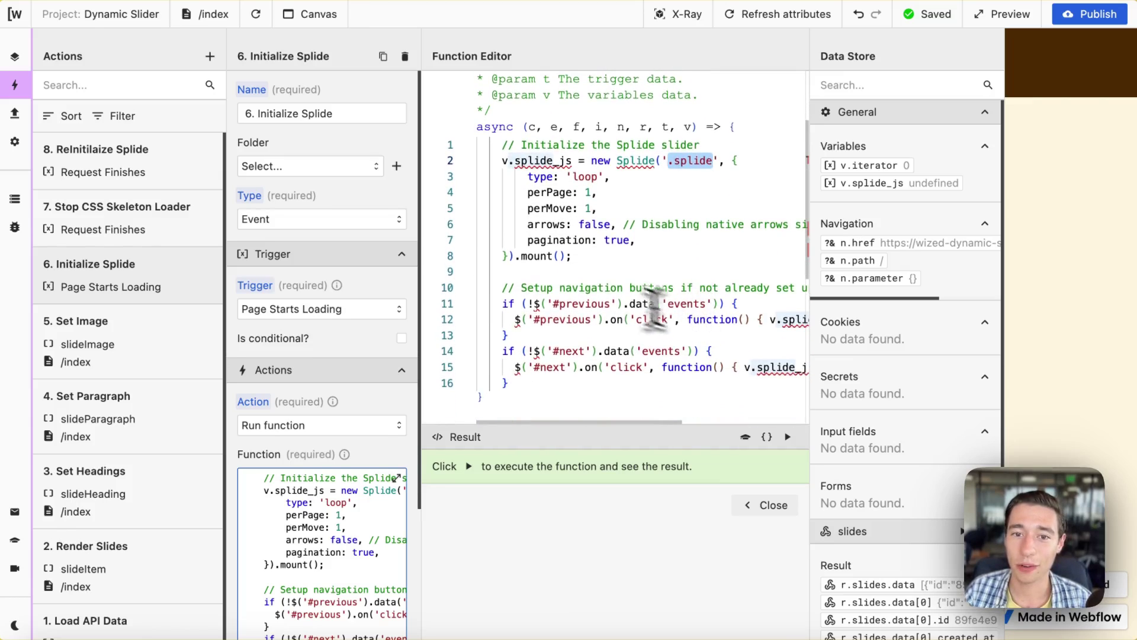
left_click_drag(572, 255, 474, 256)
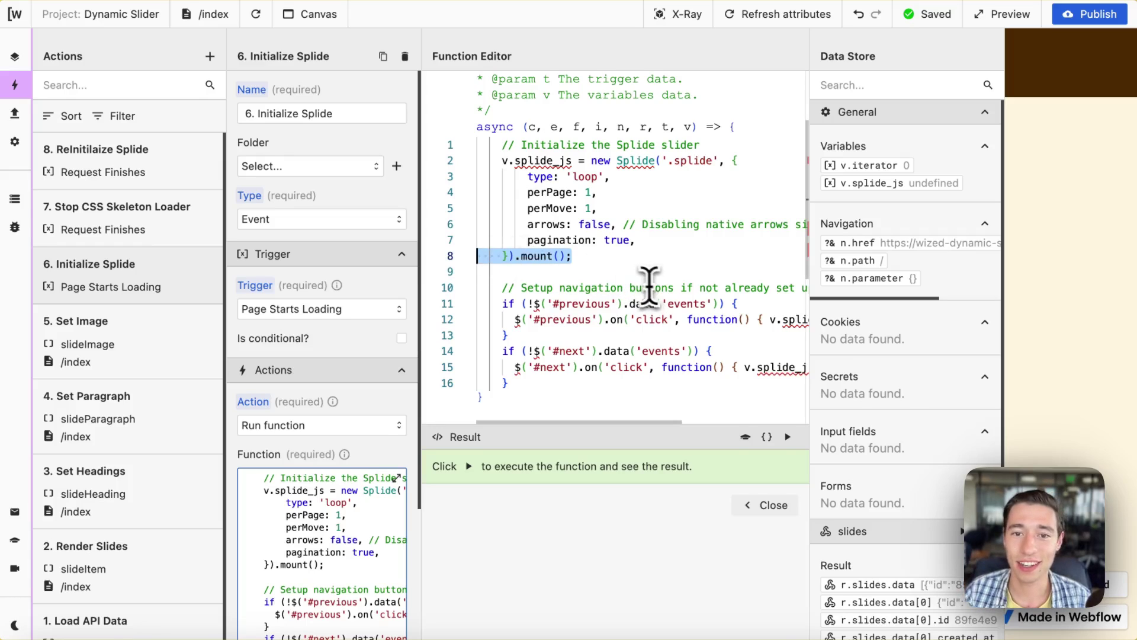
scroll(613, 261, "down", 2)
left_click(502, 195)
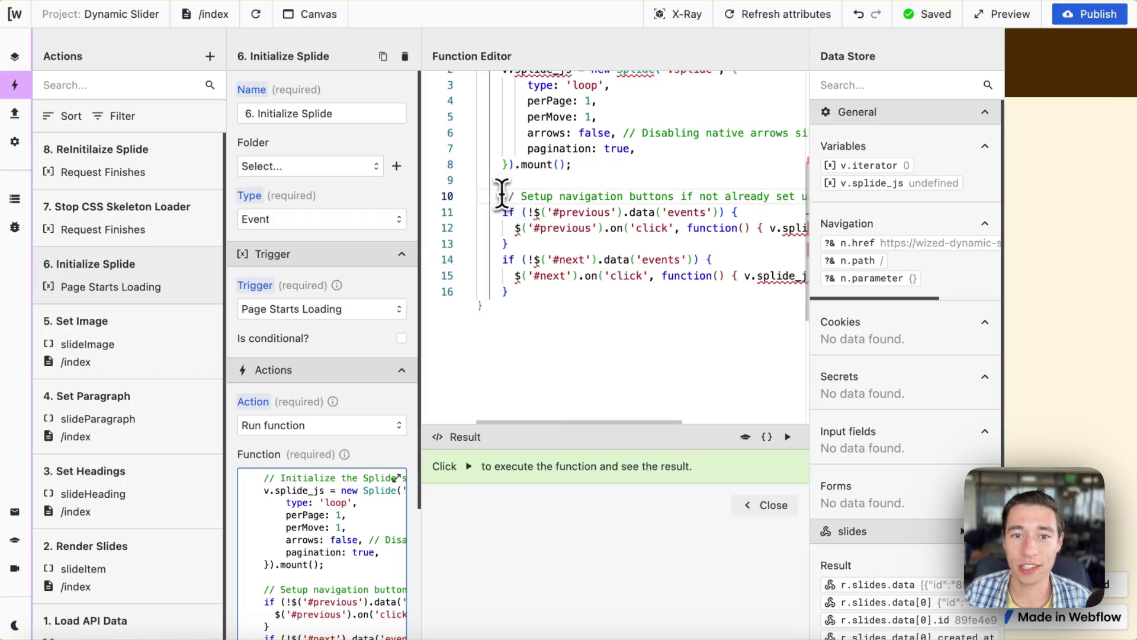
left_click_drag(502, 196, 578, 305)
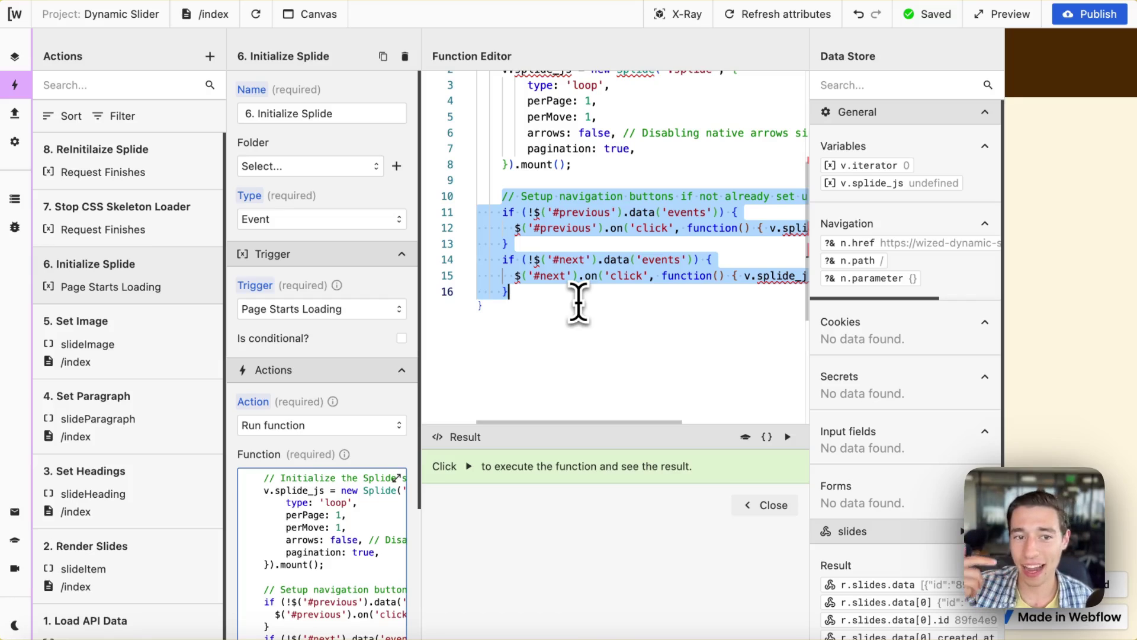
left_click(763, 505)
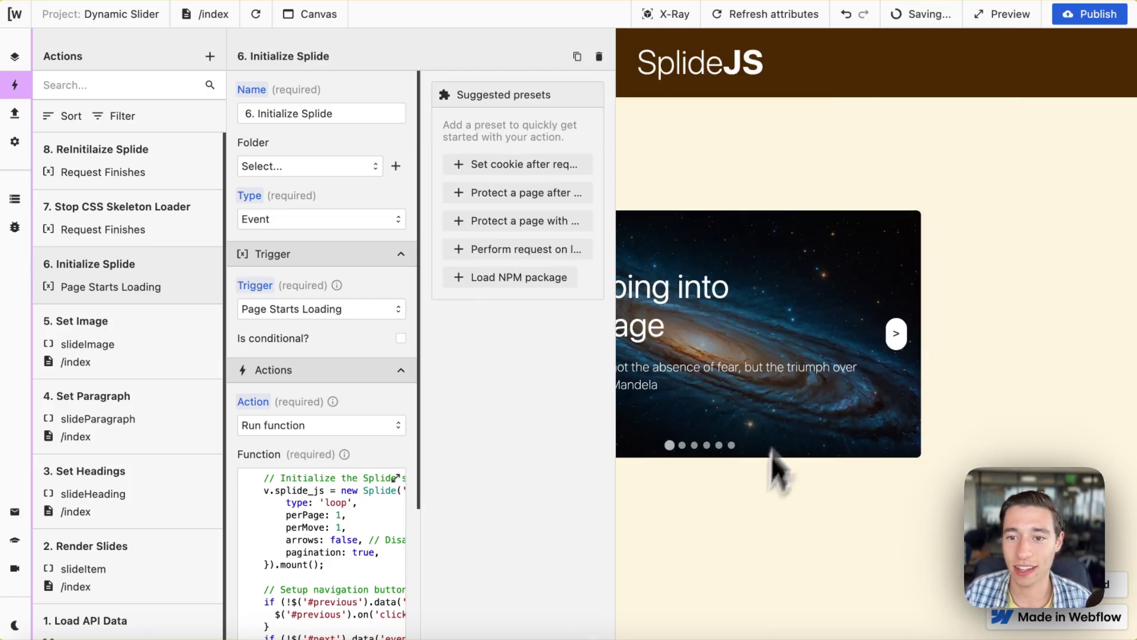
Step: Advance the slider preview two slides to 'The Power of Small Steps' and close the action
left_click(900, 337)
left_click(895, 336)
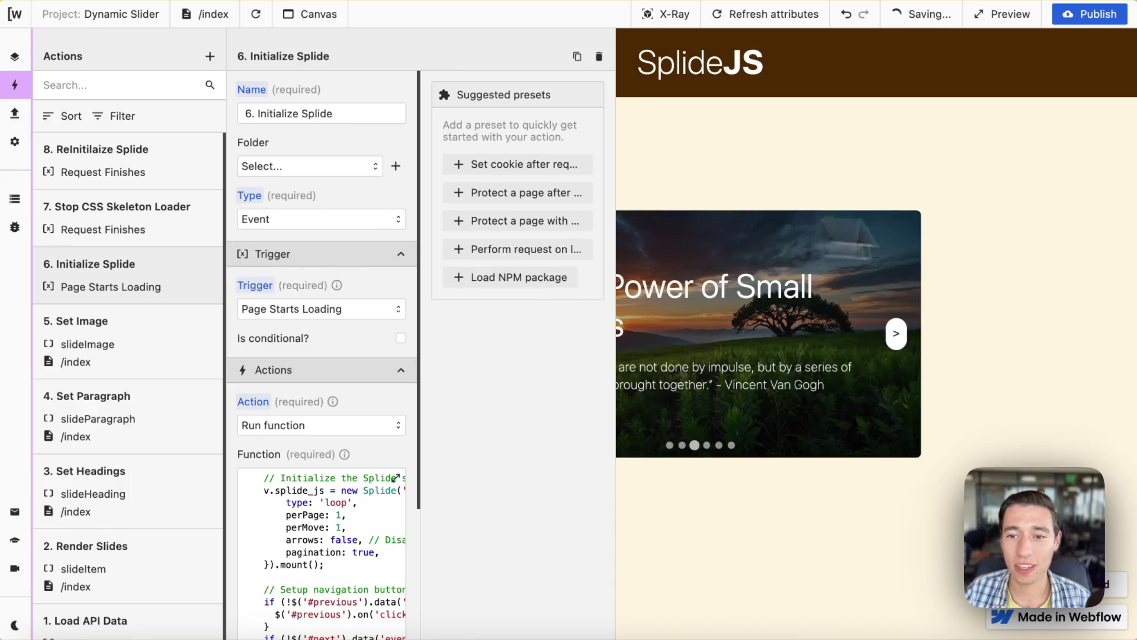
scroll(331, 450, "down", 5)
left_click(377, 533)
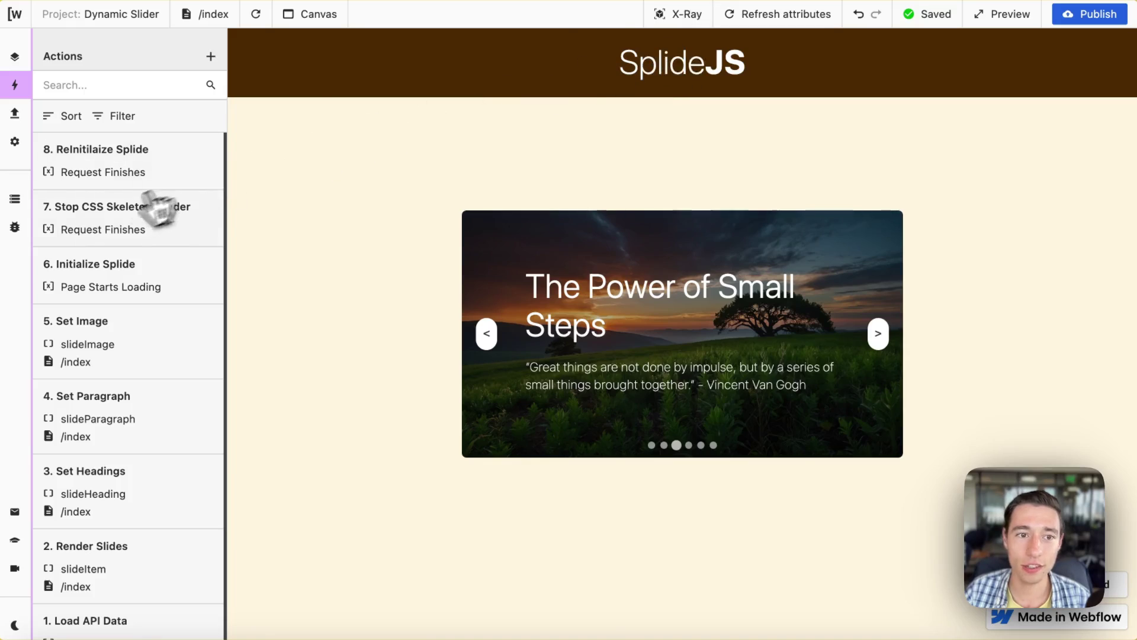
Step: Open 7. Stop CSS Skeleton Loader's function showing $('[wized-skeleton]').removeClass('skeleton-loader')
left_click(155, 210)
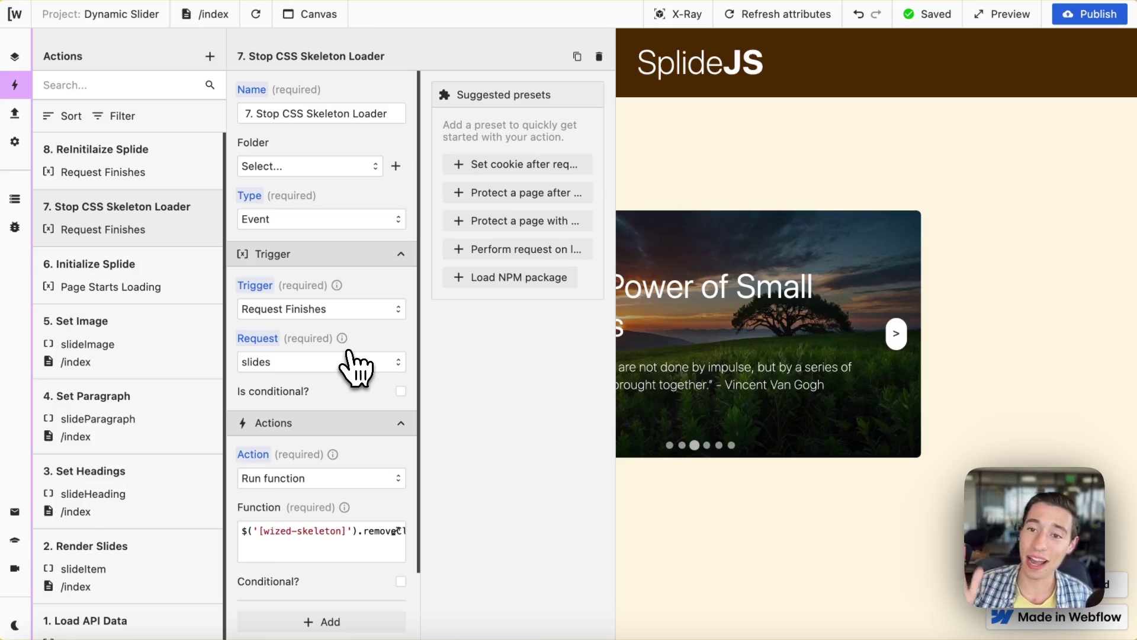
left_click(325, 547)
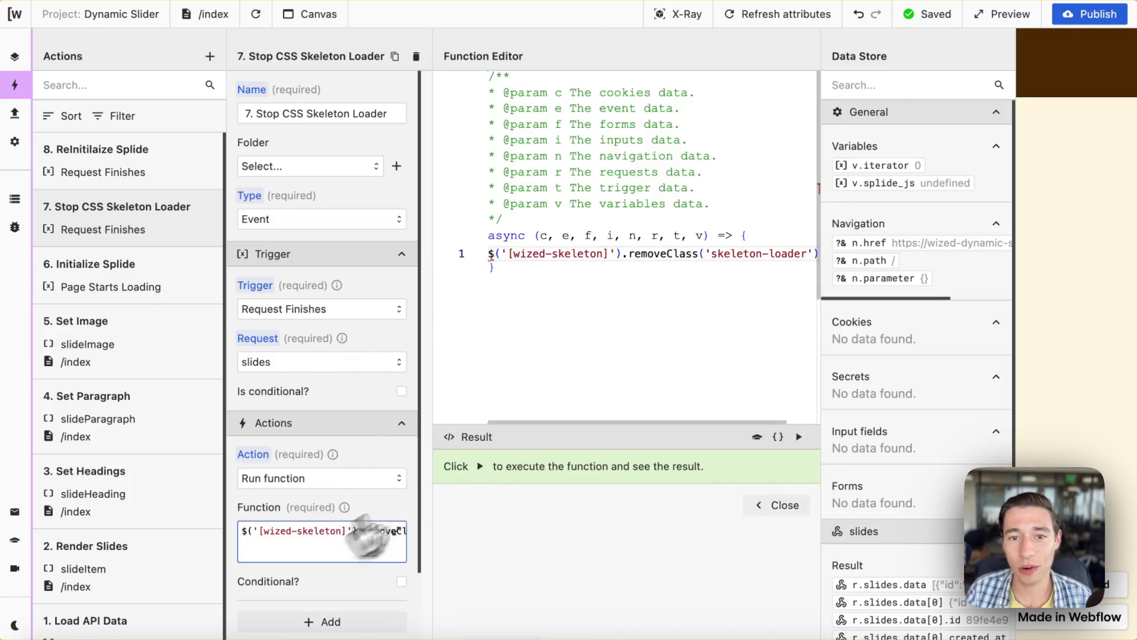
left_click(492, 254)
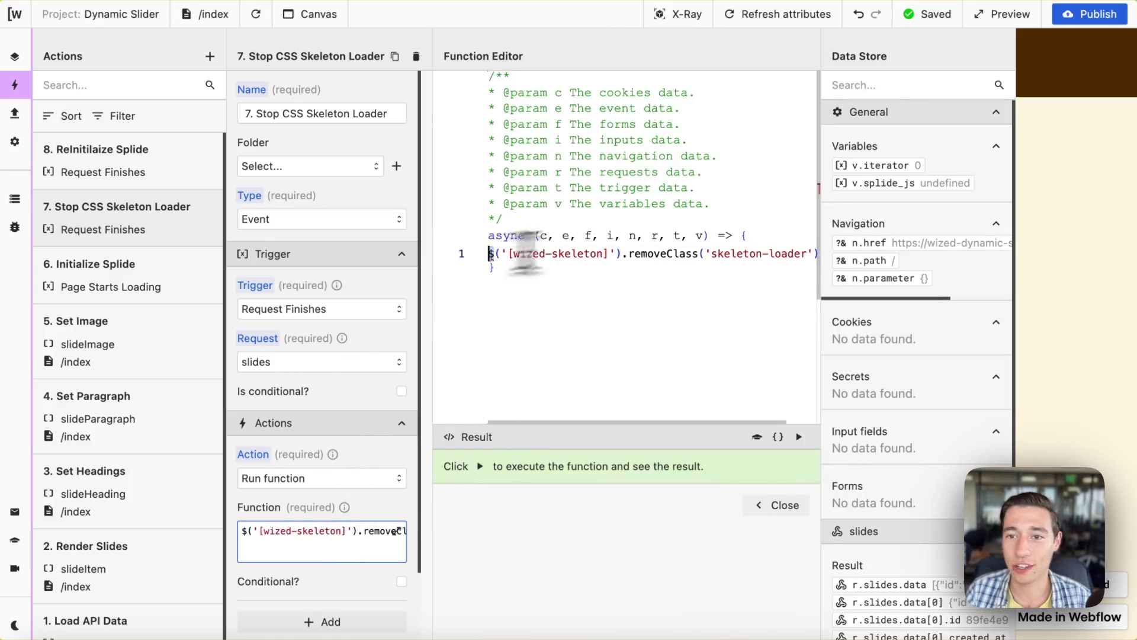
key("End")
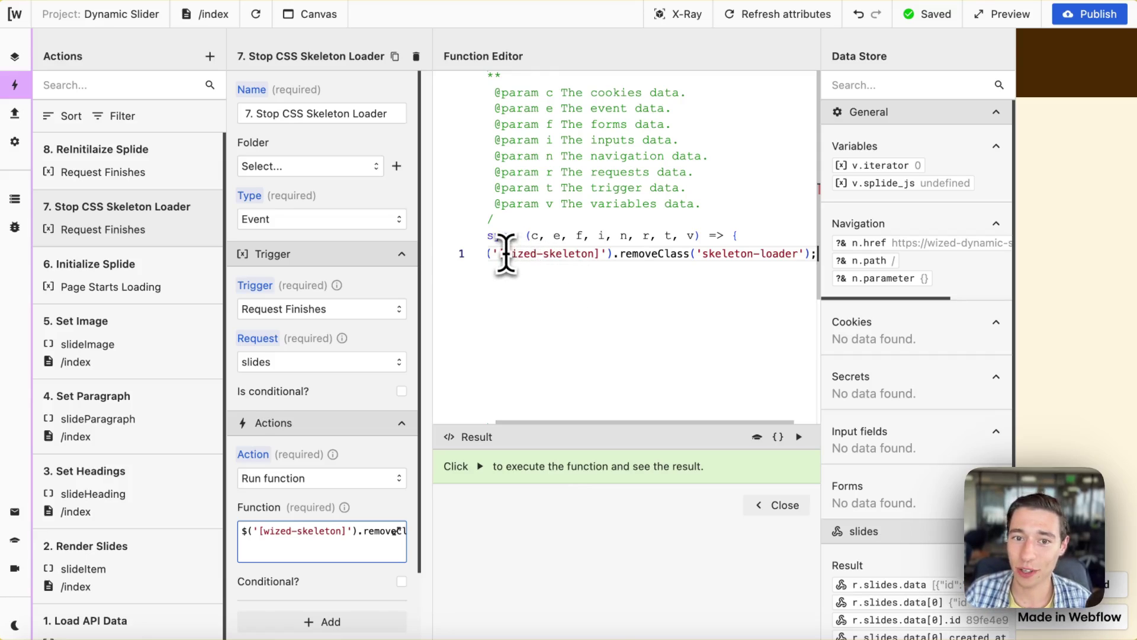
left_click_drag(500, 255, 590, 255)
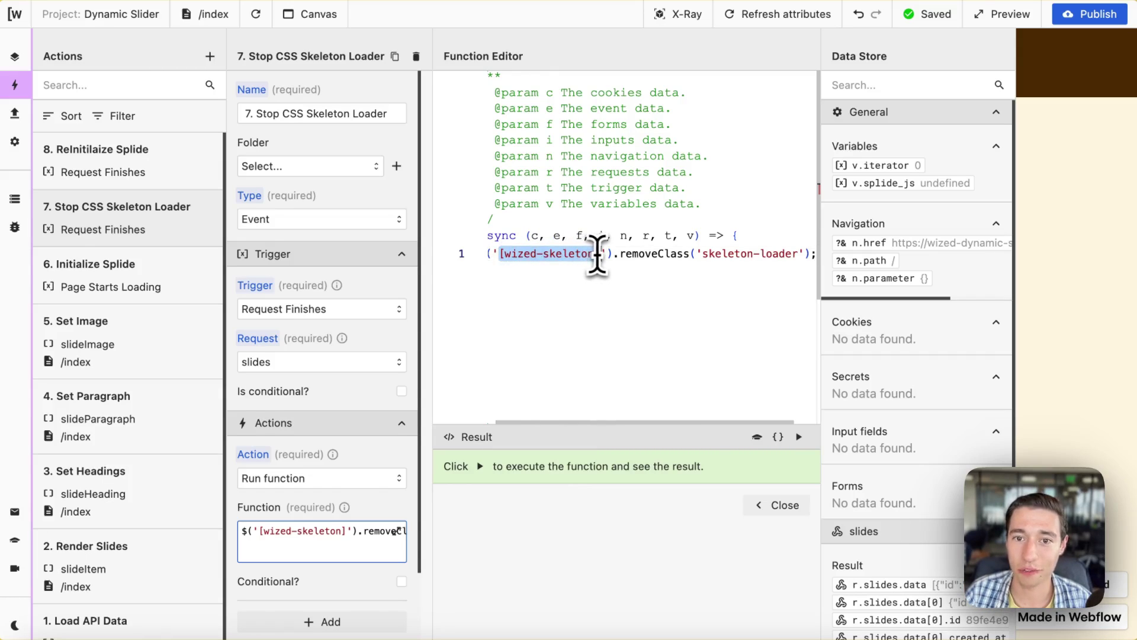
Step: In Webflow, select splide-holder and remove its skeleton-loader combo class to stop the shimmer
left_click(25, 84)
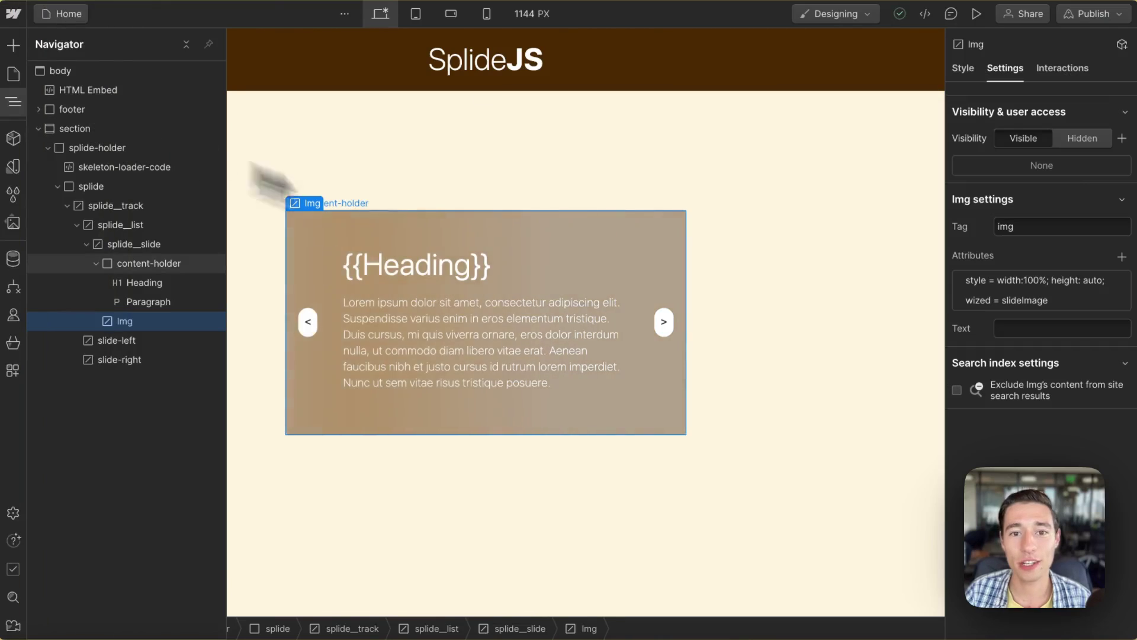
left_click(578, 282)
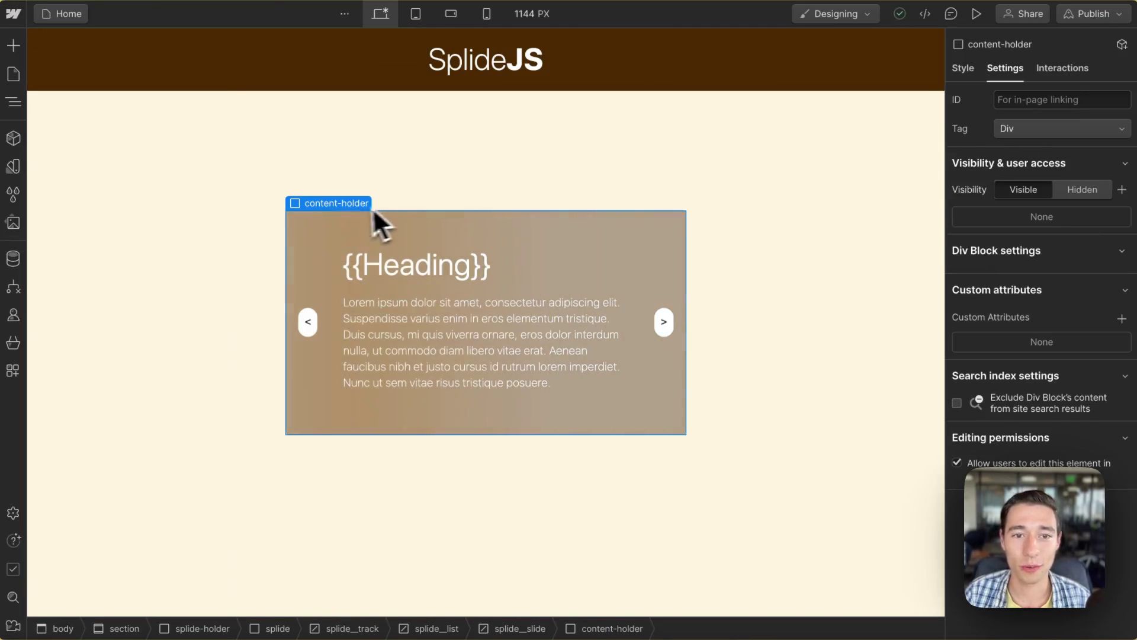
left_click(327, 171)
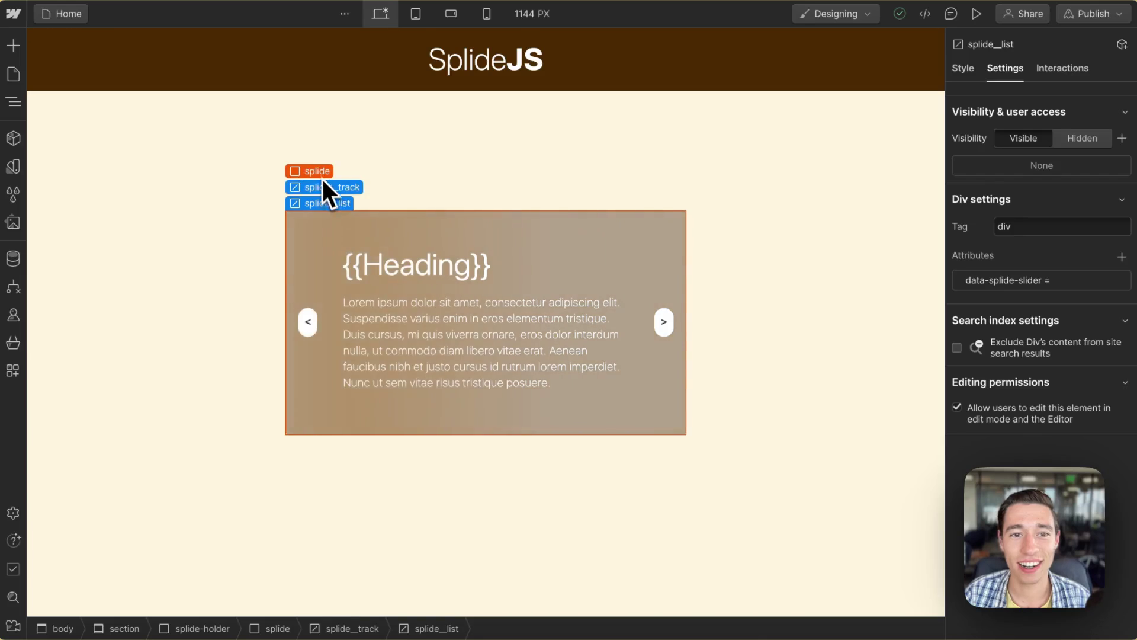
left_click(320, 172)
left_click(318, 187)
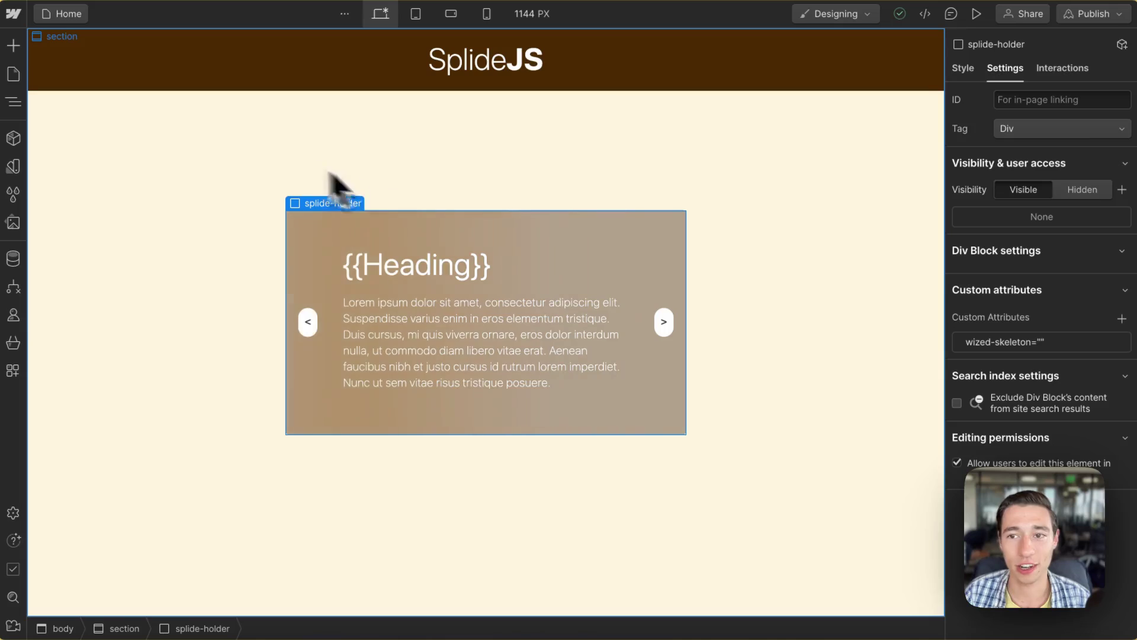
left_click(971, 70)
left_click(1059, 148)
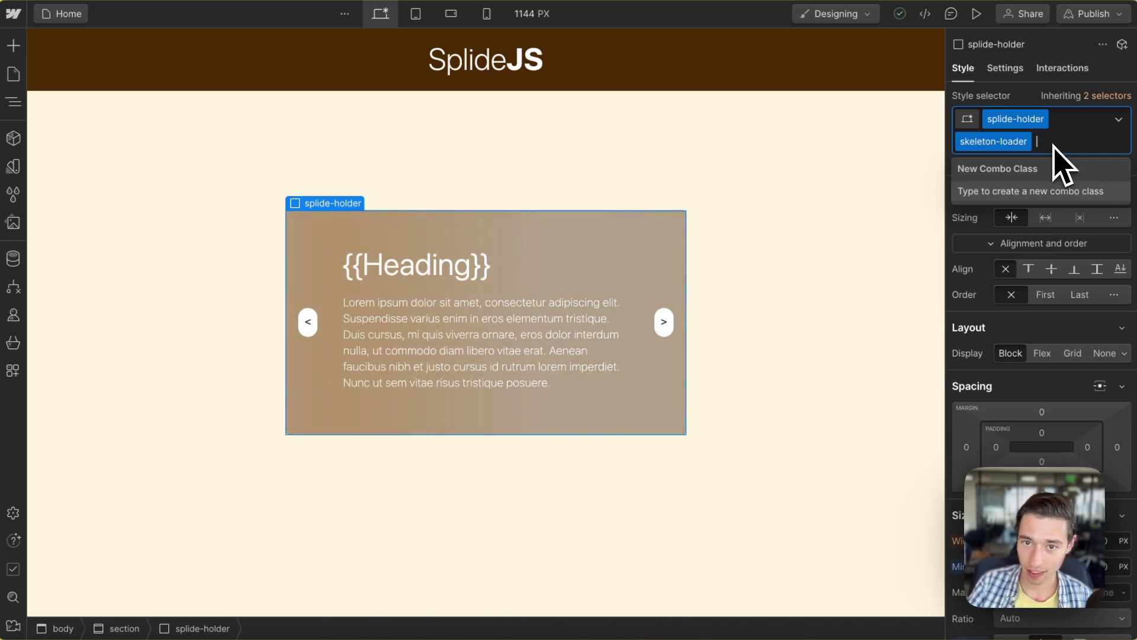
key("BackSpace")
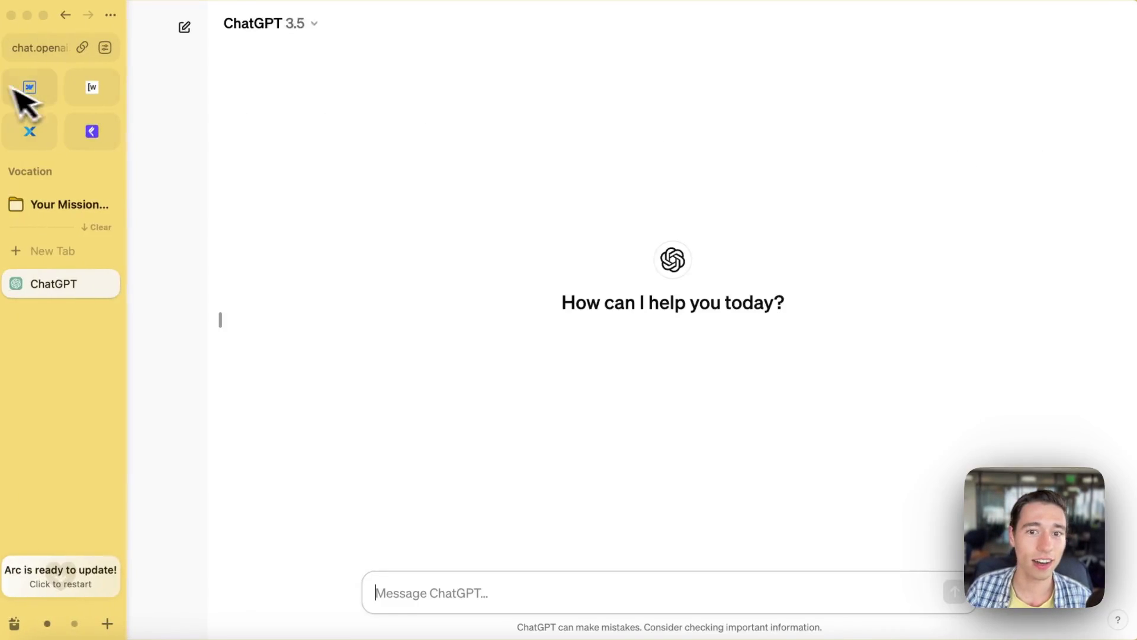
Step: Re-apply skeleton-loader to splide-holder, toggling it once more, then return to Wized
left_click(91, 122)
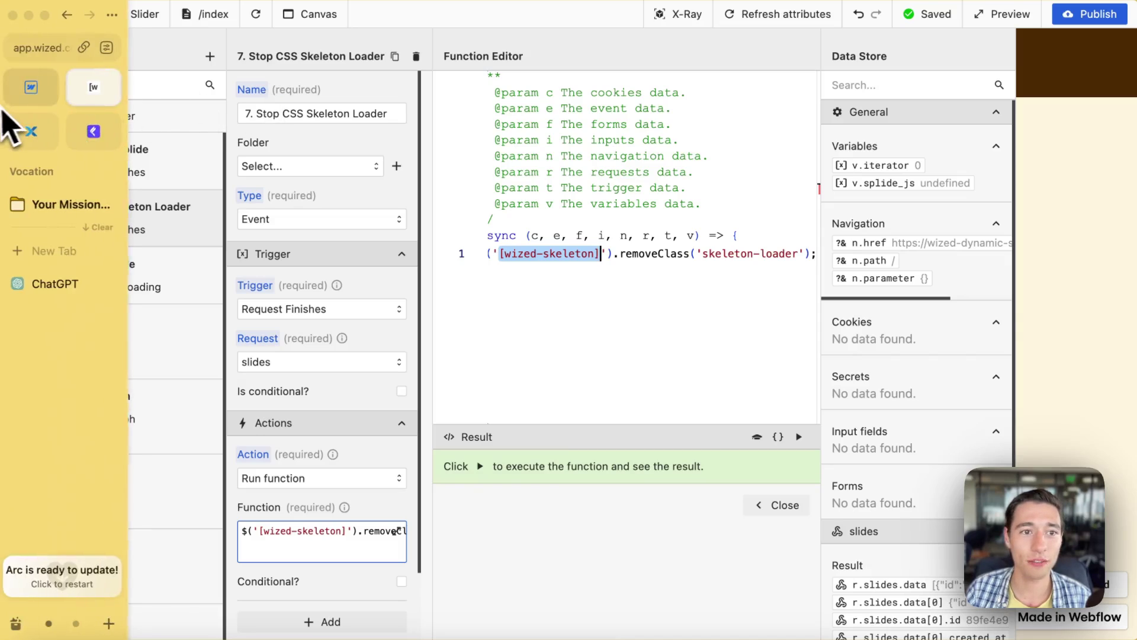
left_click(31, 90)
left_click(1114, 120)
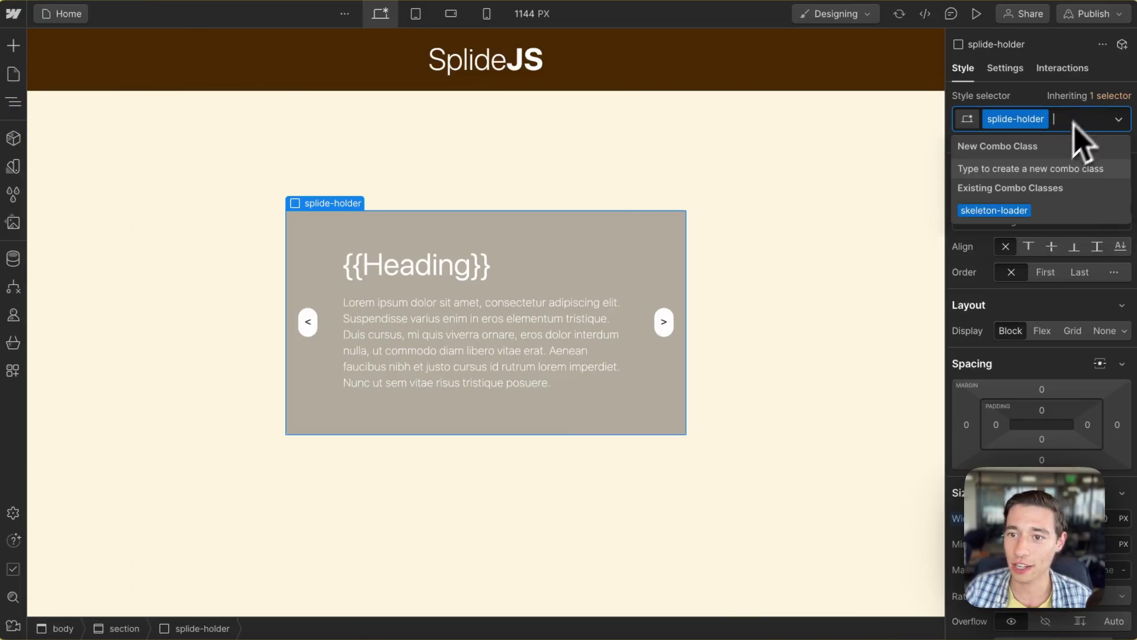
left_click(1008, 212)
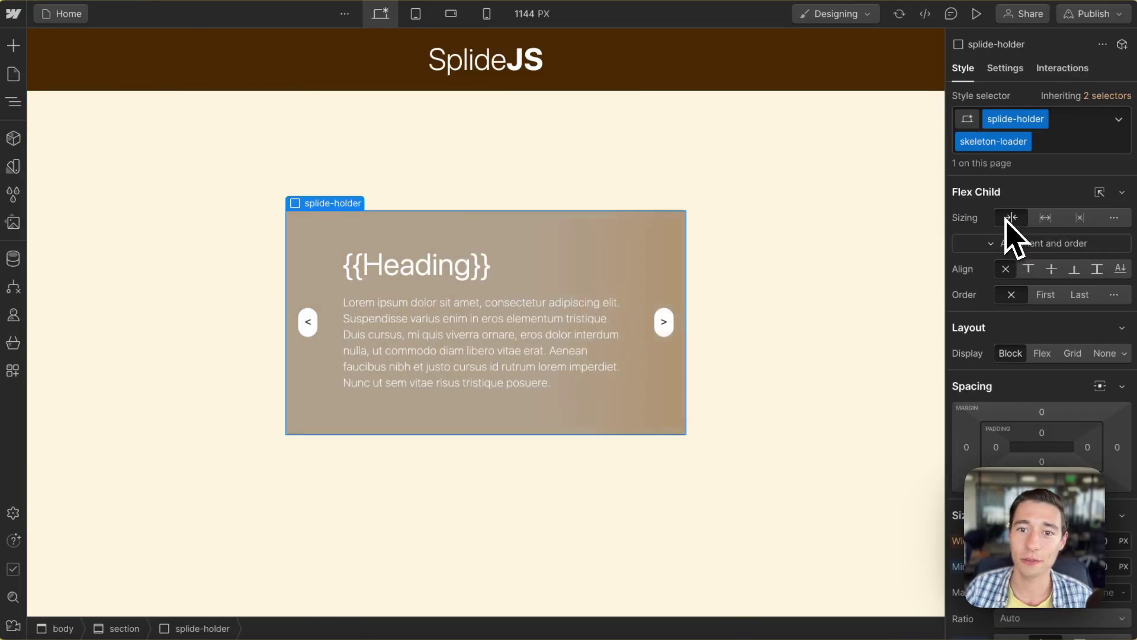
left_click(1054, 143)
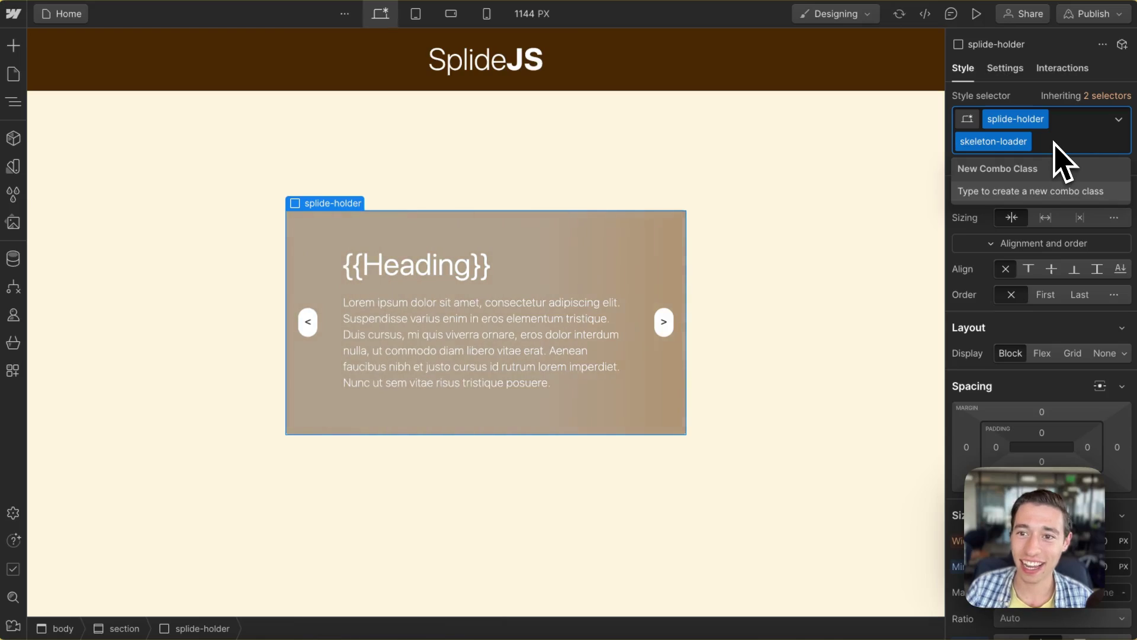
key("BackSpace")
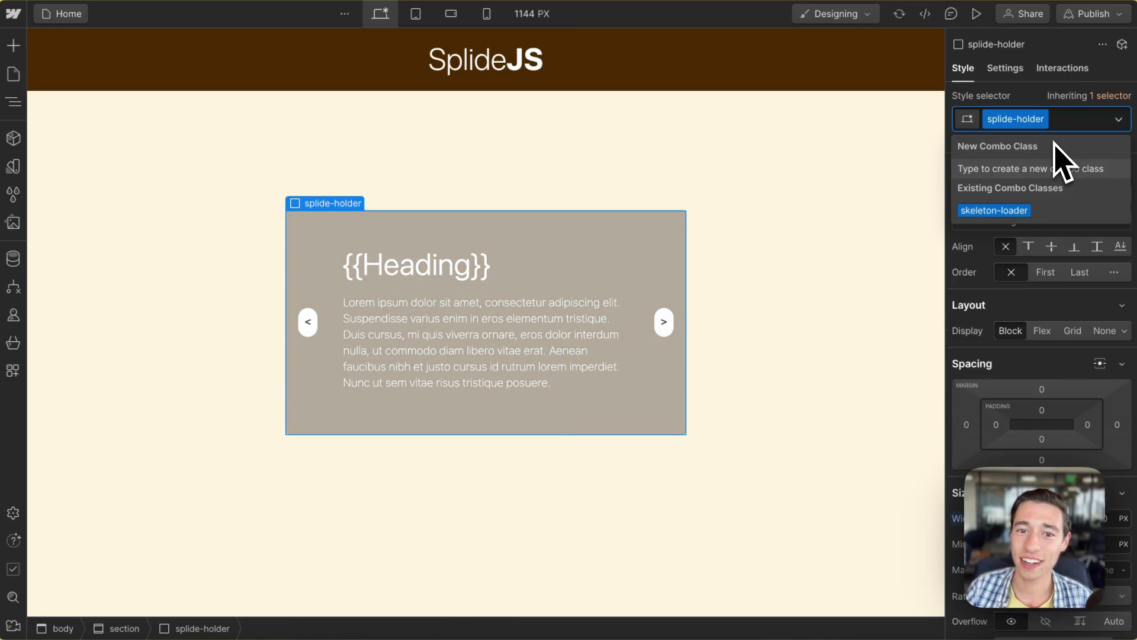
left_click(1045, 211)
mouse_move(122, 116)
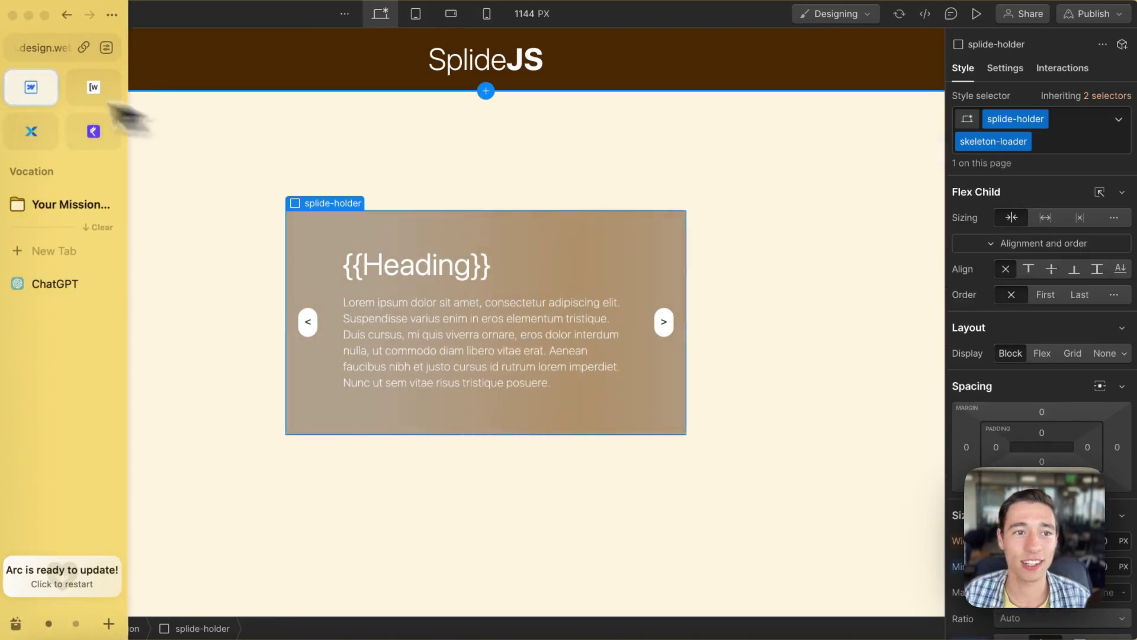
left_click(89, 88)
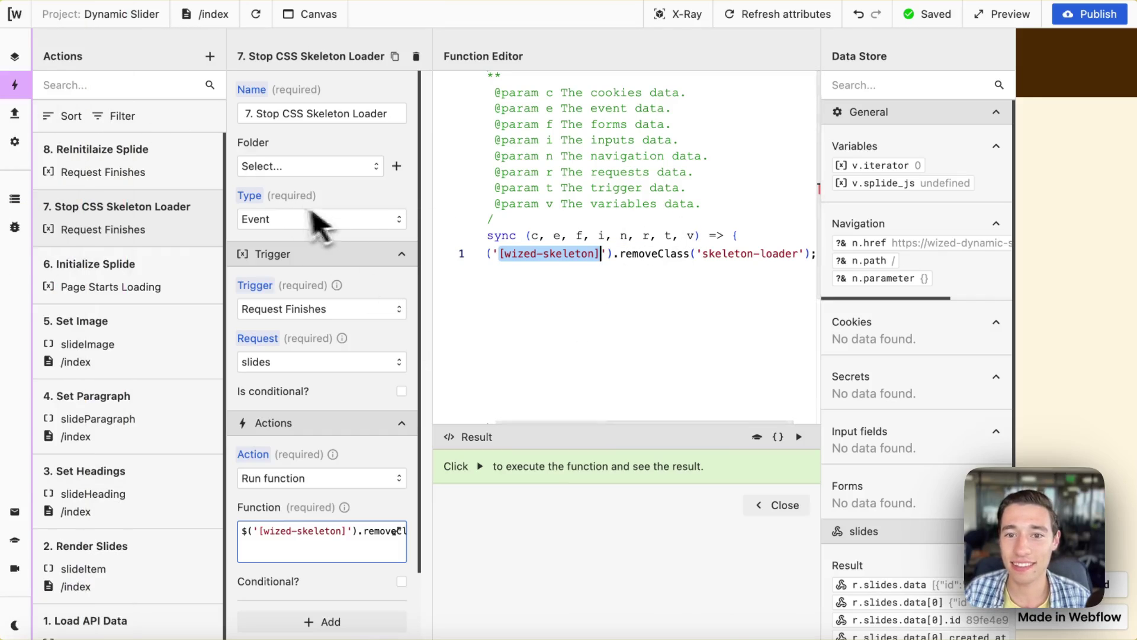
Step: Review the removeClass call, then close the Stop CSS Skeleton Loader editor and its settings
left_click_drag(614, 254, 796, 261)
left_click(708, 307)
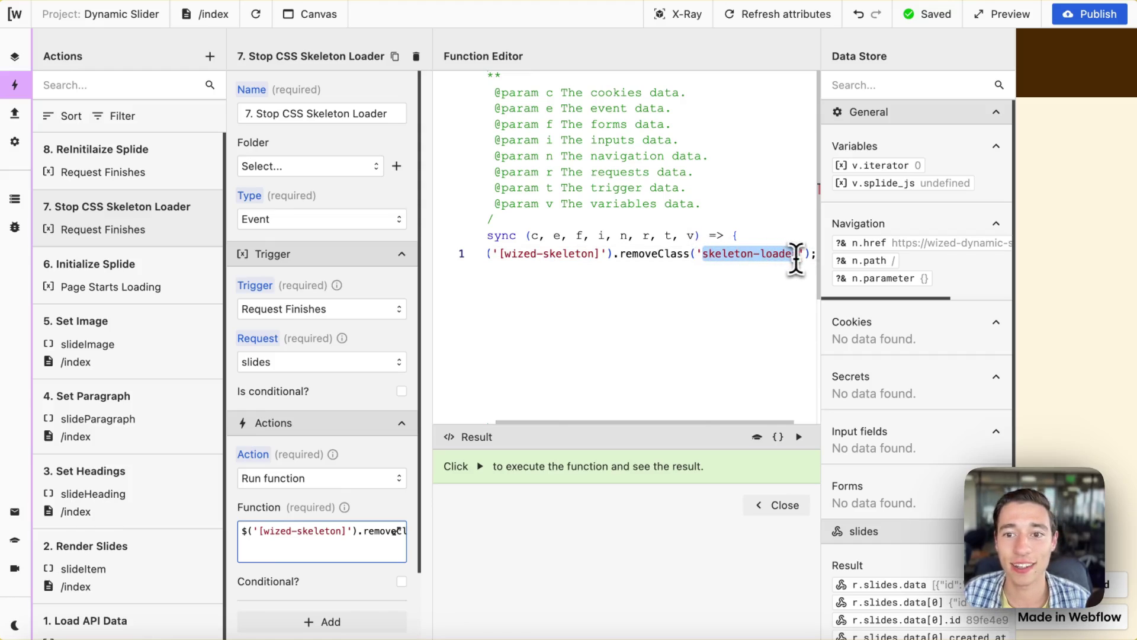
left_click(803, 505)
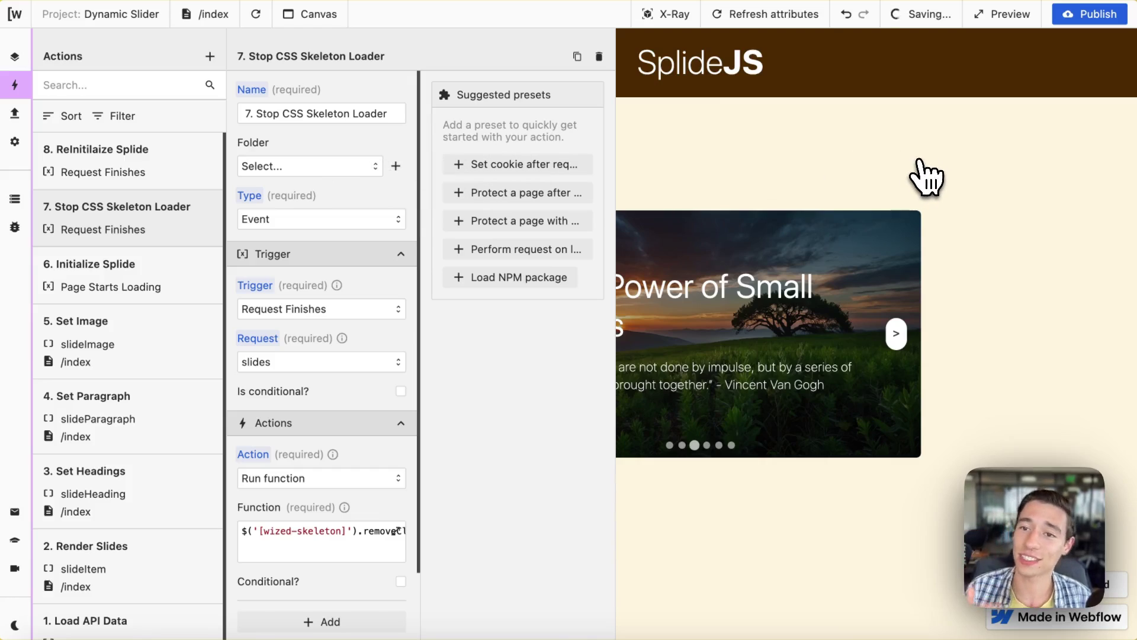
scroll(356, 548, "down", 3)
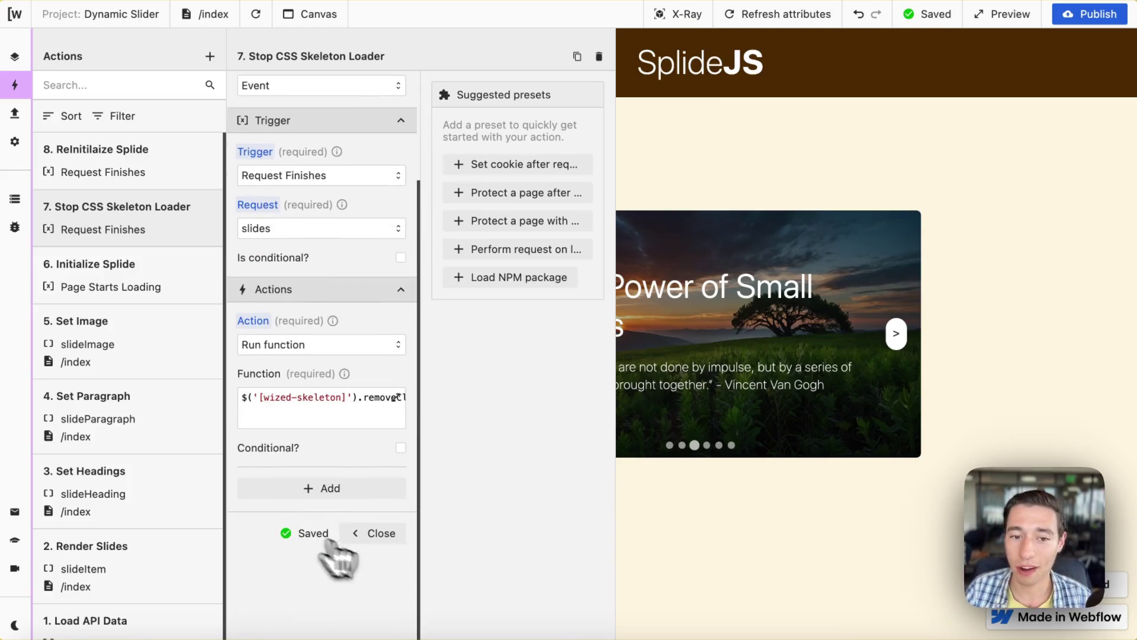
left_click(380, 531)
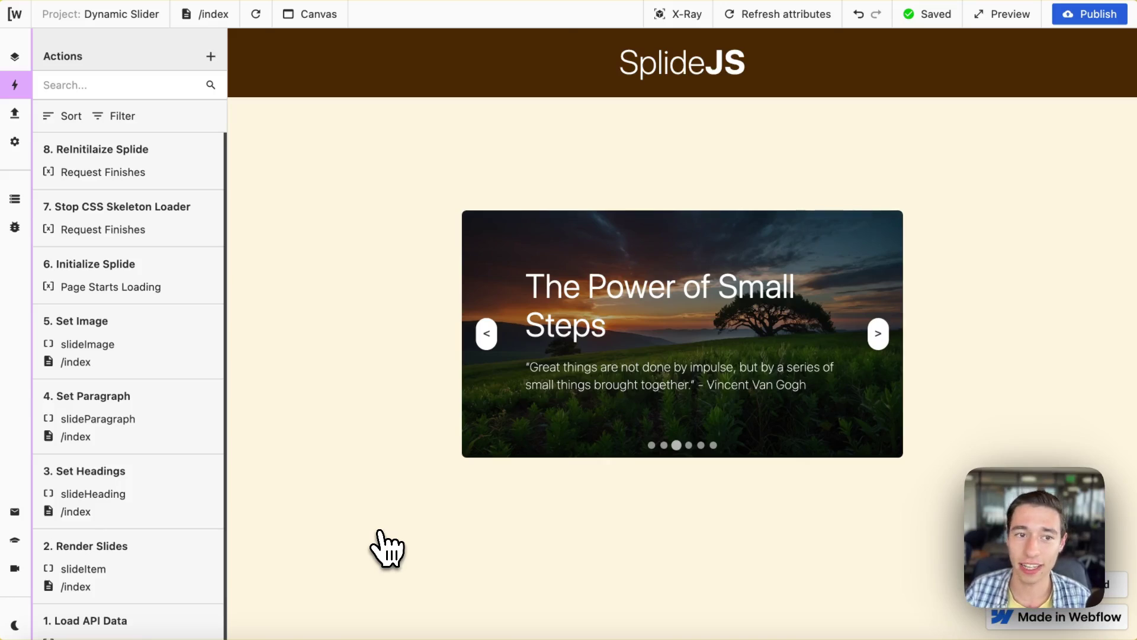
Step: Comment out v.splide_js.refresh() on line 1 of the ReInitilaize Splide function with //
left_click(156, 164)
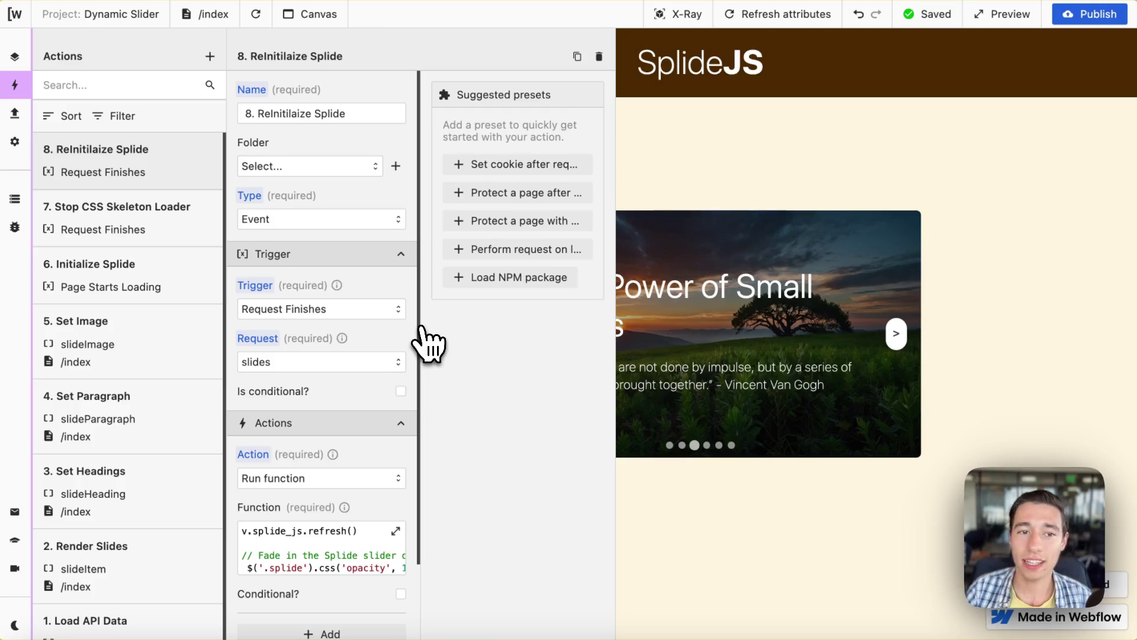
scroll(308, 355, "down", 2)
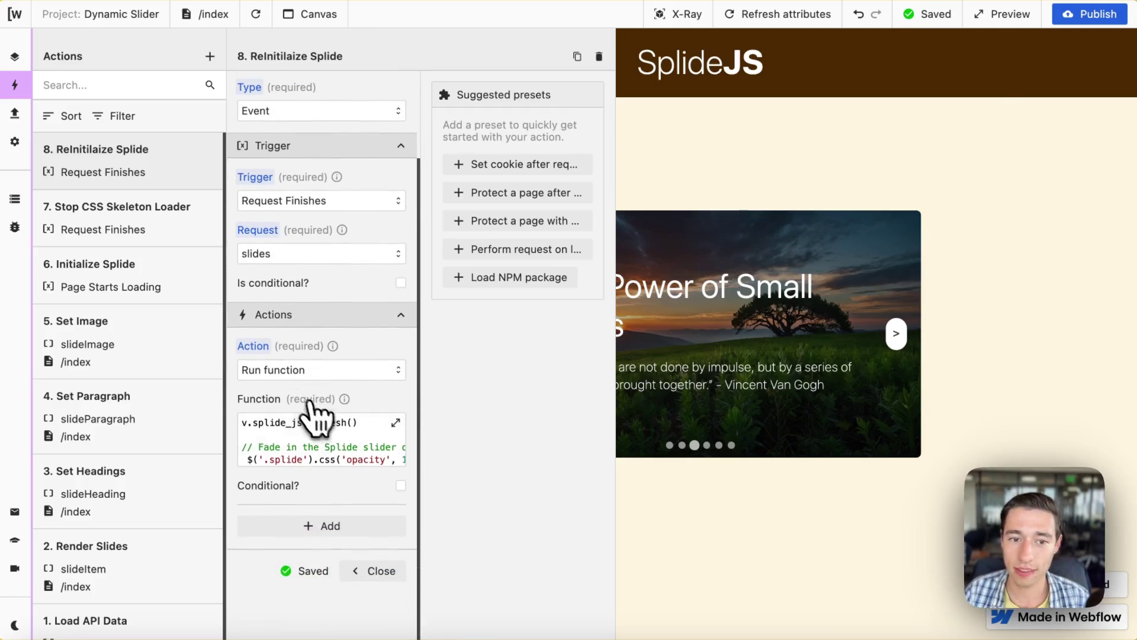
left_click(333, 423)
left_click(477, 255)
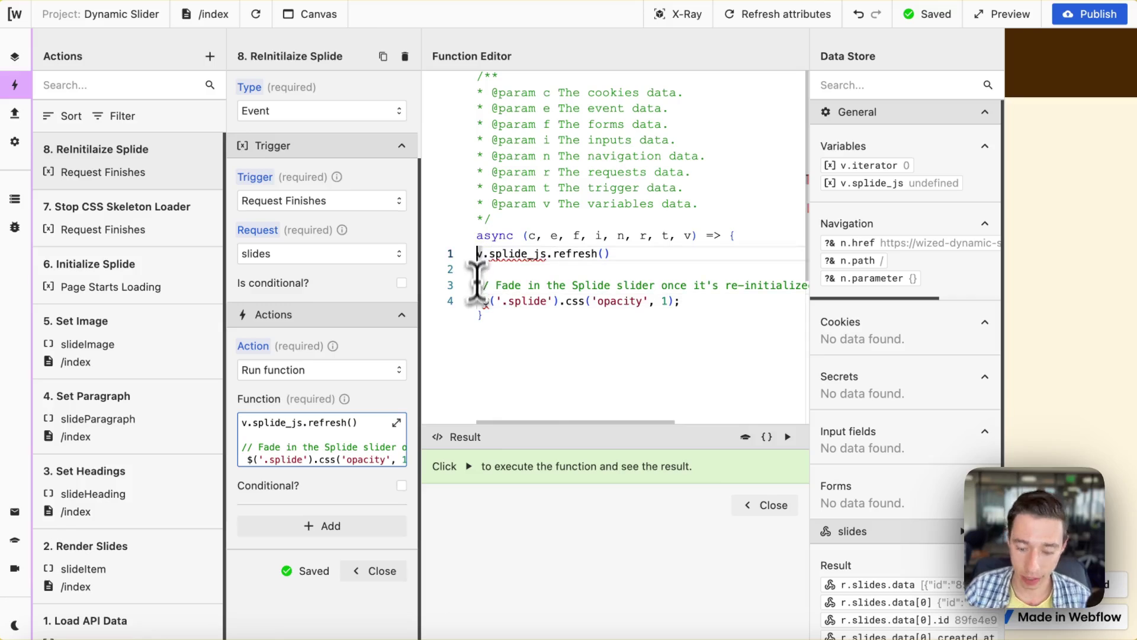
type("//")
left_click(764, 508)
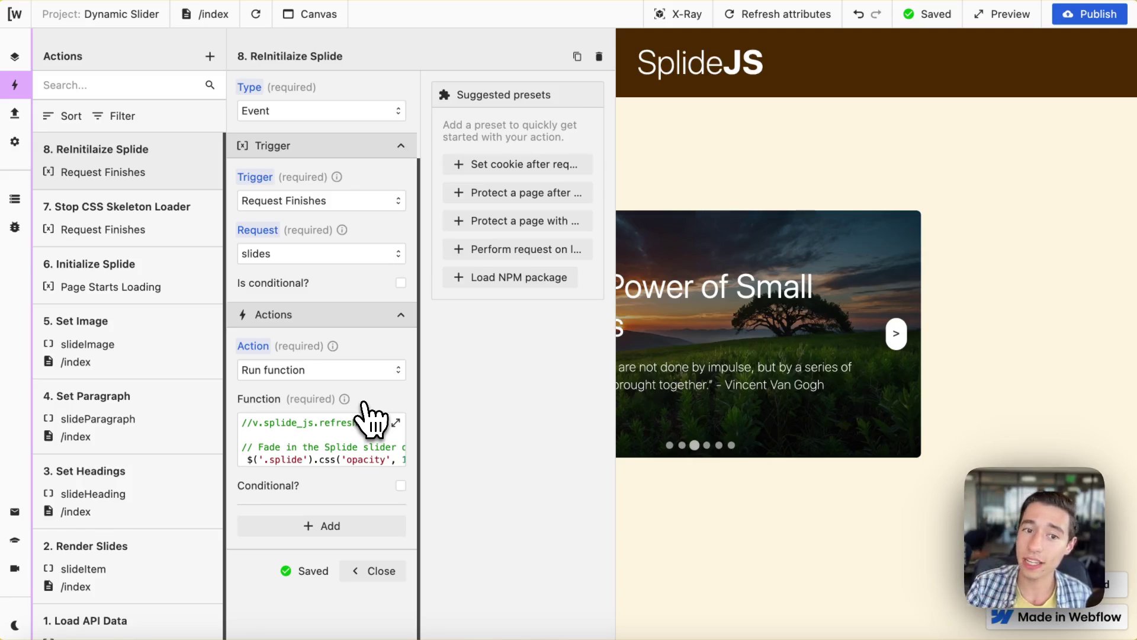
Step: Reopen the function code and highlight the splide_js variable on line 1
left_click(368, 417)
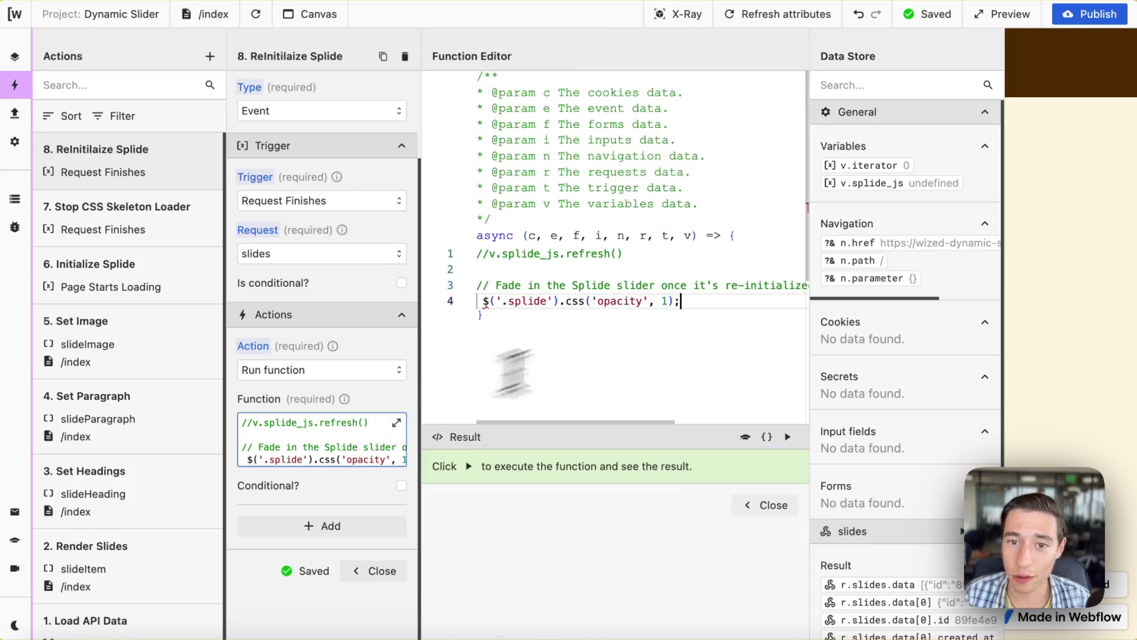
left_click_drag(565, 253, 498, 260)
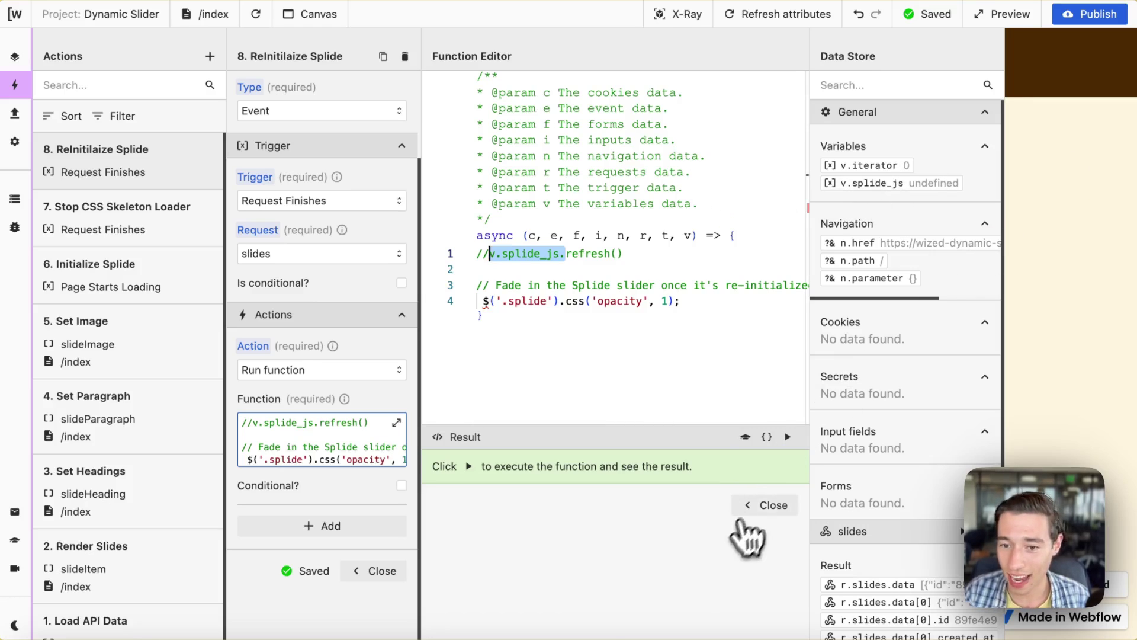
left_click(761, 505)
Step: Refresh attributes without the refresh call and step the slider back to watch it slide erratically
left_click(376, 572)
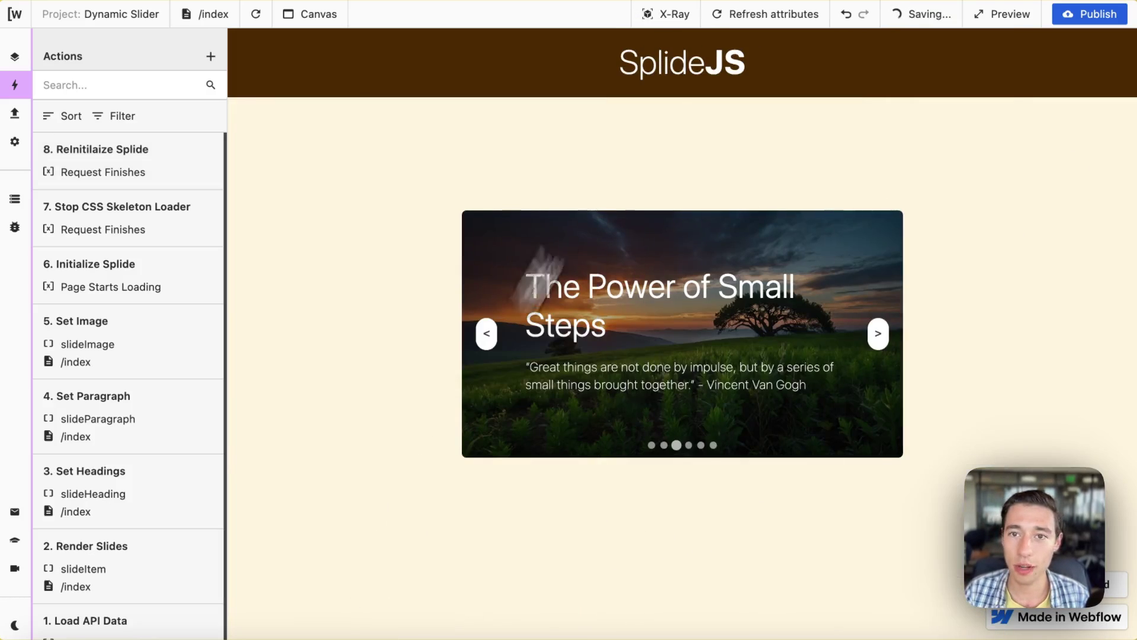
left_click(750, 13)
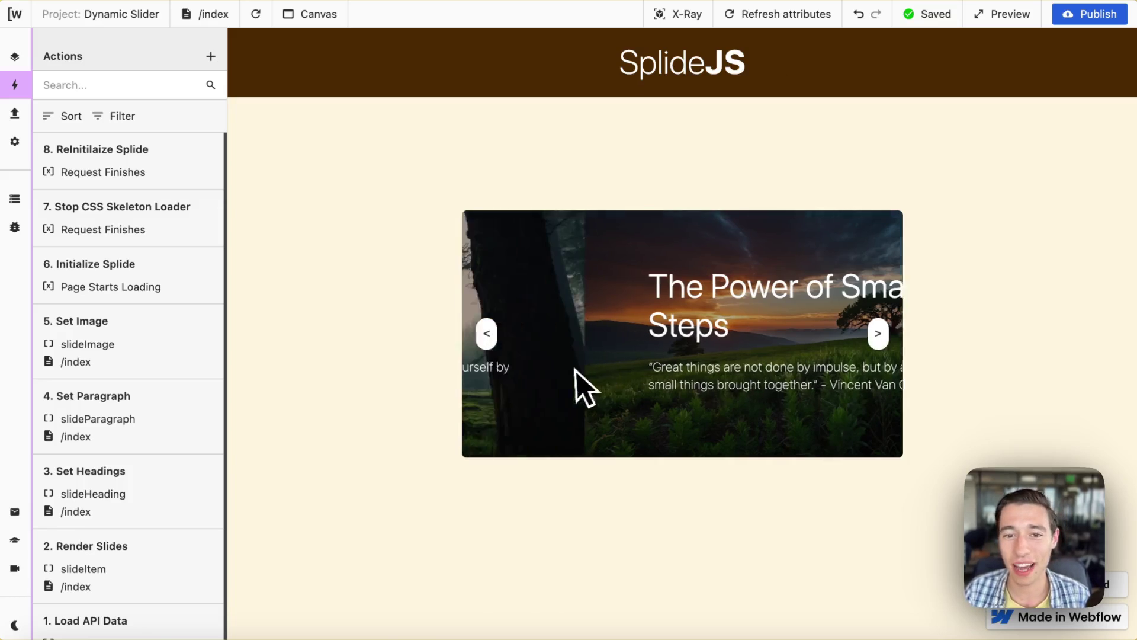
left_click(486, 332)
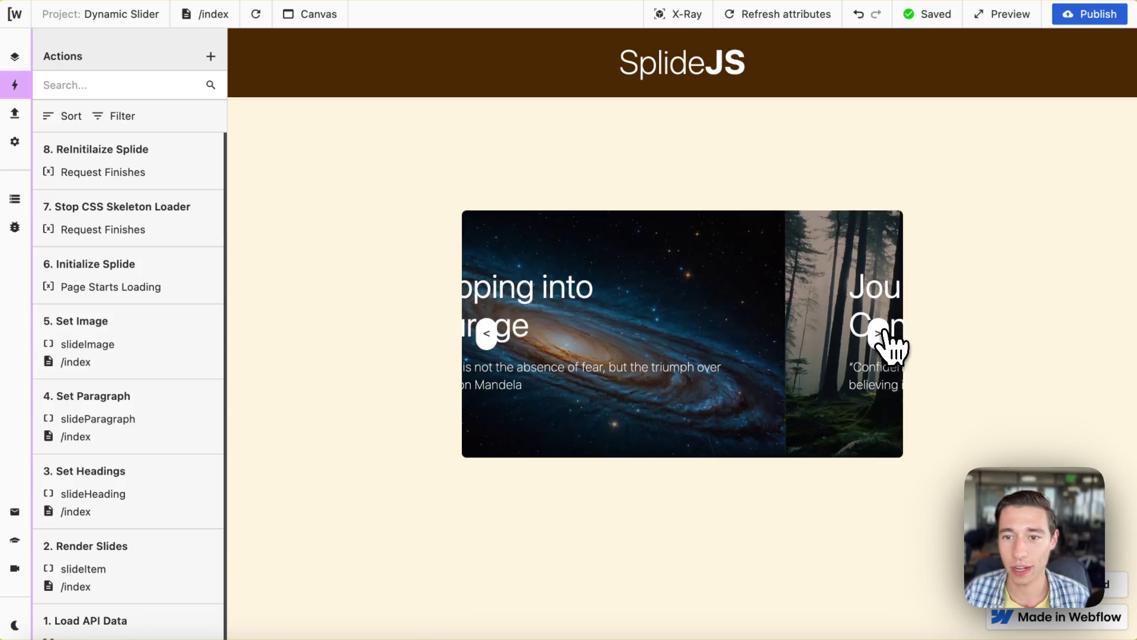
Step: Remove the // so the ReInitilaize Splide function calls v.splide_js.refresh() again
left_click(197, 173)
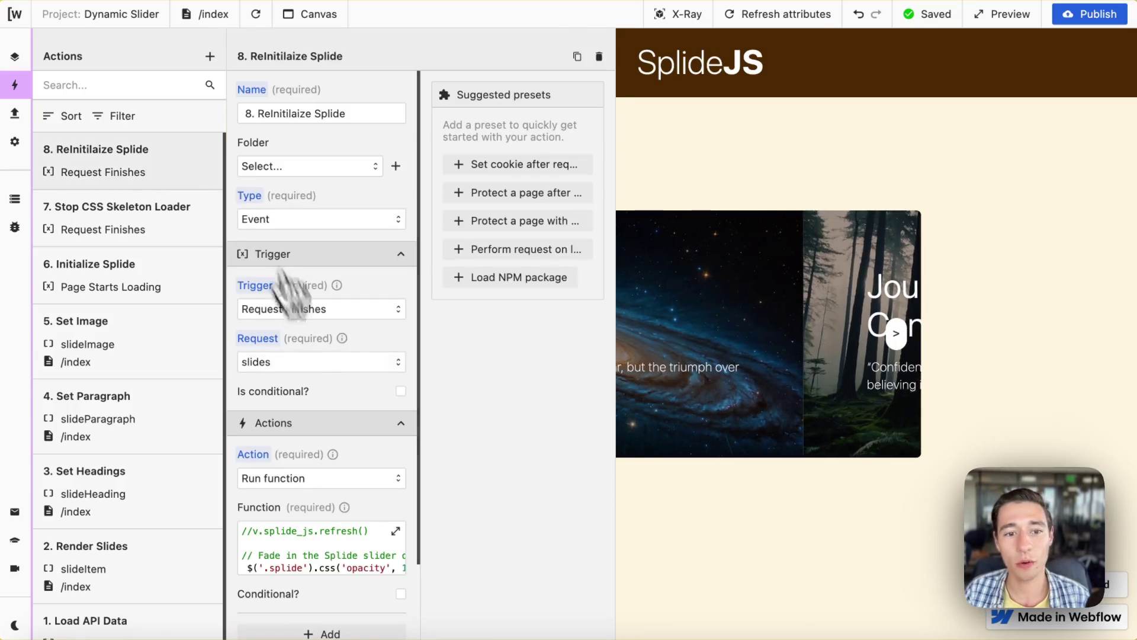
left_click(330, 525)
left_click(491, 254)
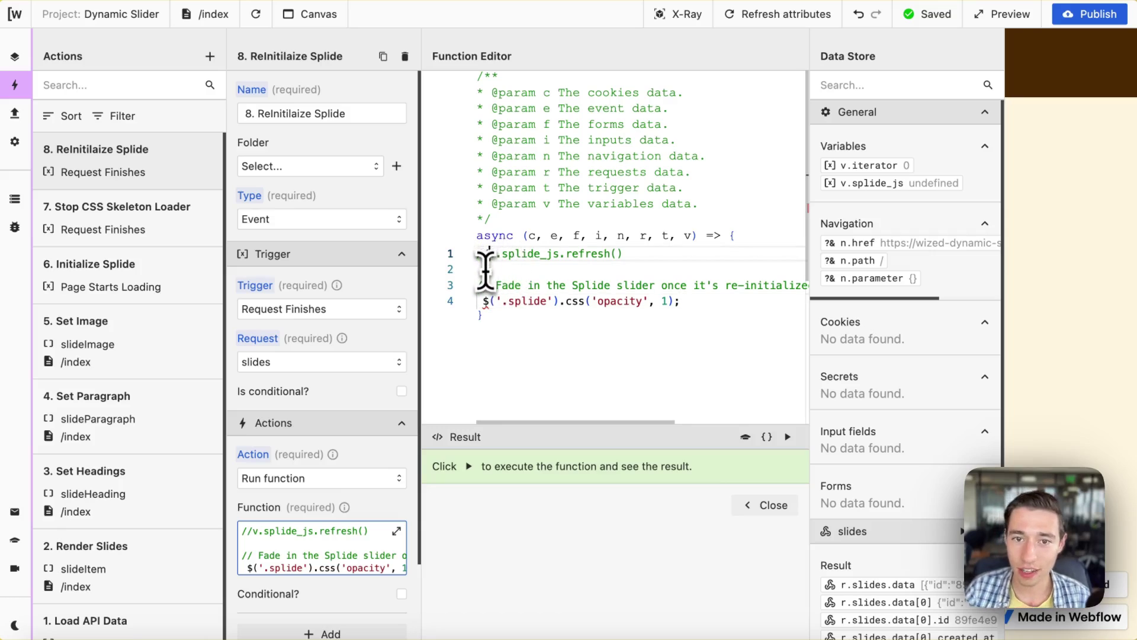
key("BackSpace")
key("BackSpace")
left_click(765, 505)
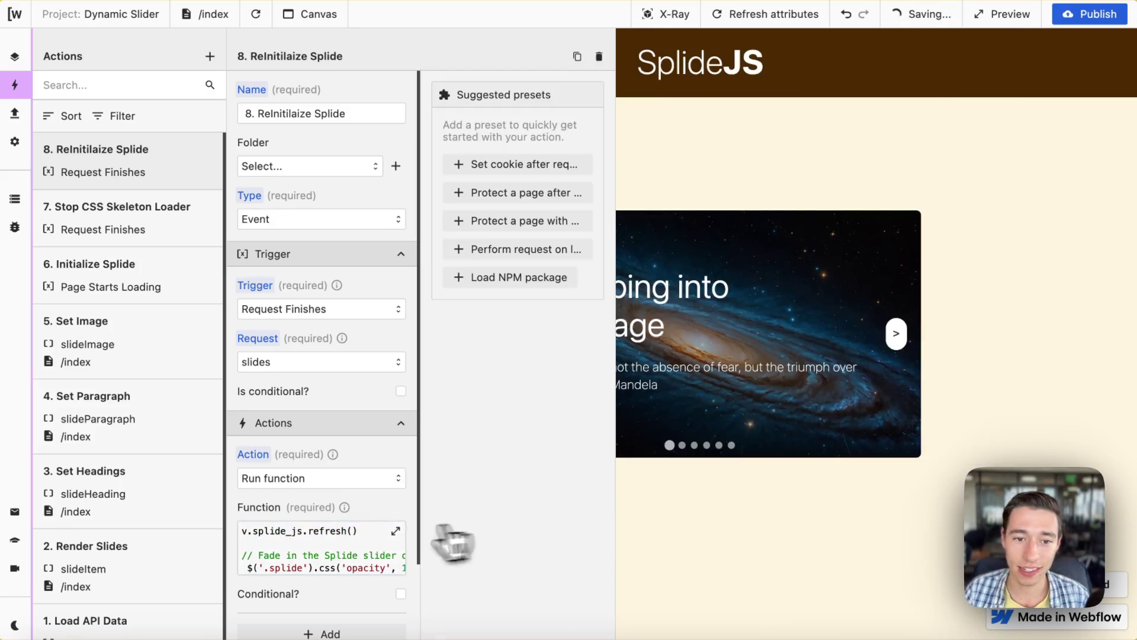
scroll(393, 541, "down", 3)
left_click(388, 540)
Step: Test the slider with five next-arrow clicks and three pagination-dot jumps
left_click(879, 334)
left_click(879, 334)
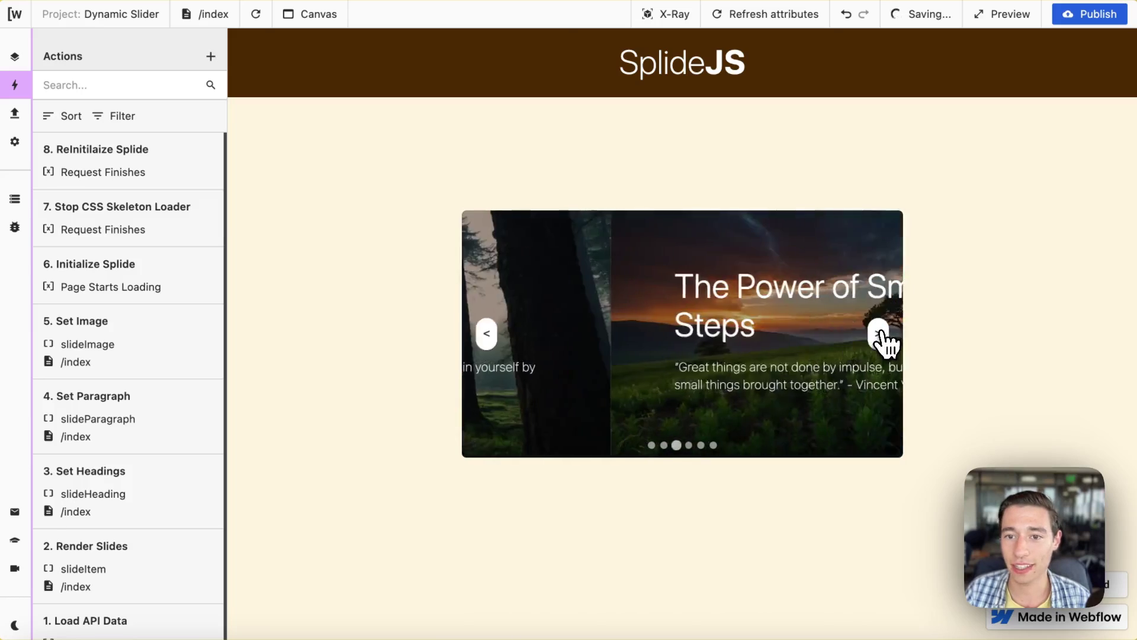
left_click(879, 335)
left_click(879, 335)
left_click(879, 335)
left_click(879, 335)
left_click(879, 335)
left_click(879, 335)
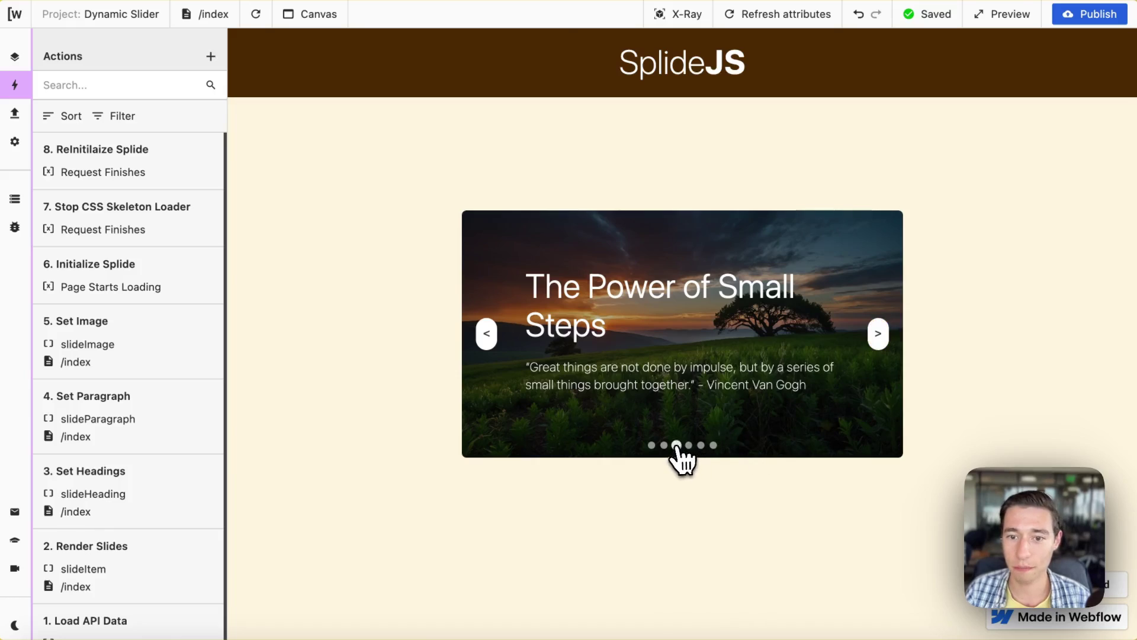
left_click(680, 448)
left_click(680, 448)
left_click(681, 447)
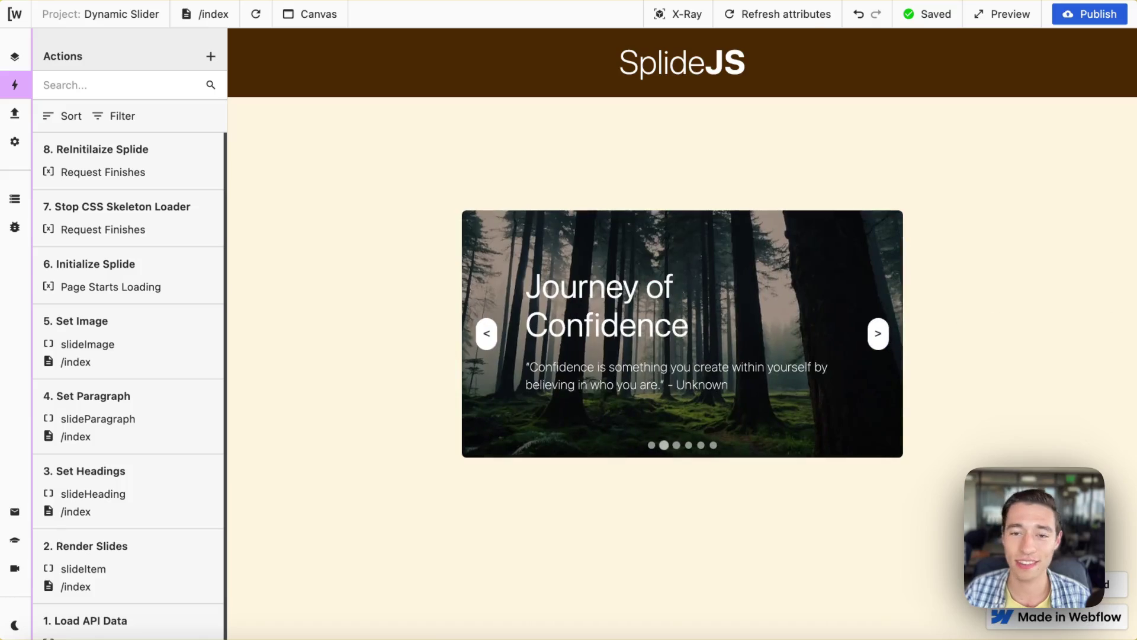
Step: Reopen the ReInitilaize Splide function and select the fade-in comment and $('.splide').css('opacity', 1) line
left_click(166, 150)
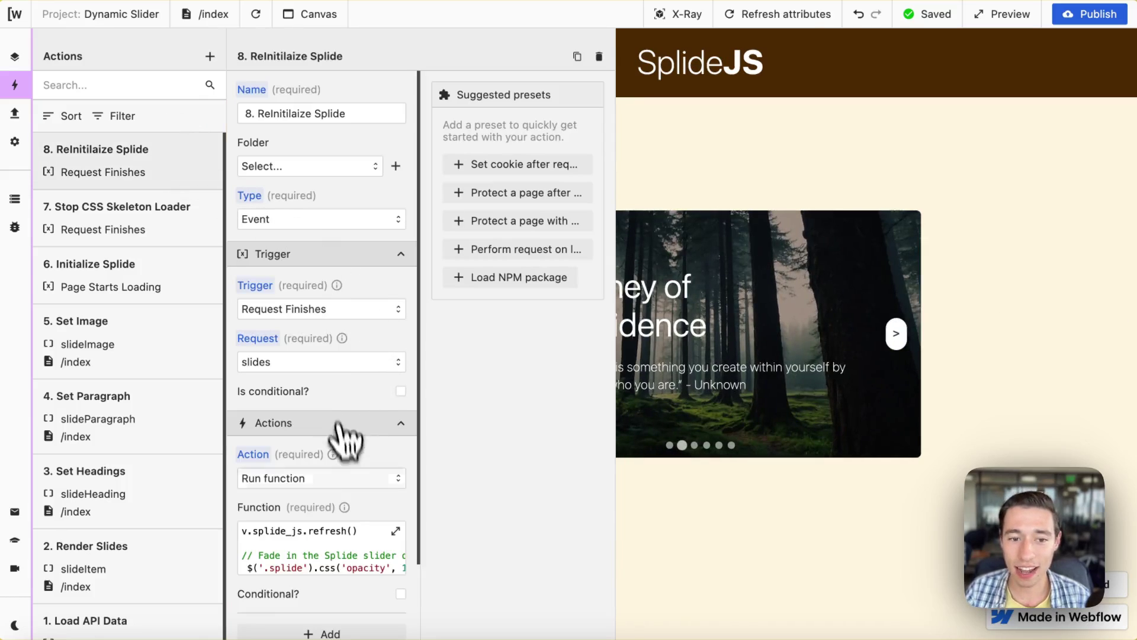
left_click(373, 551)
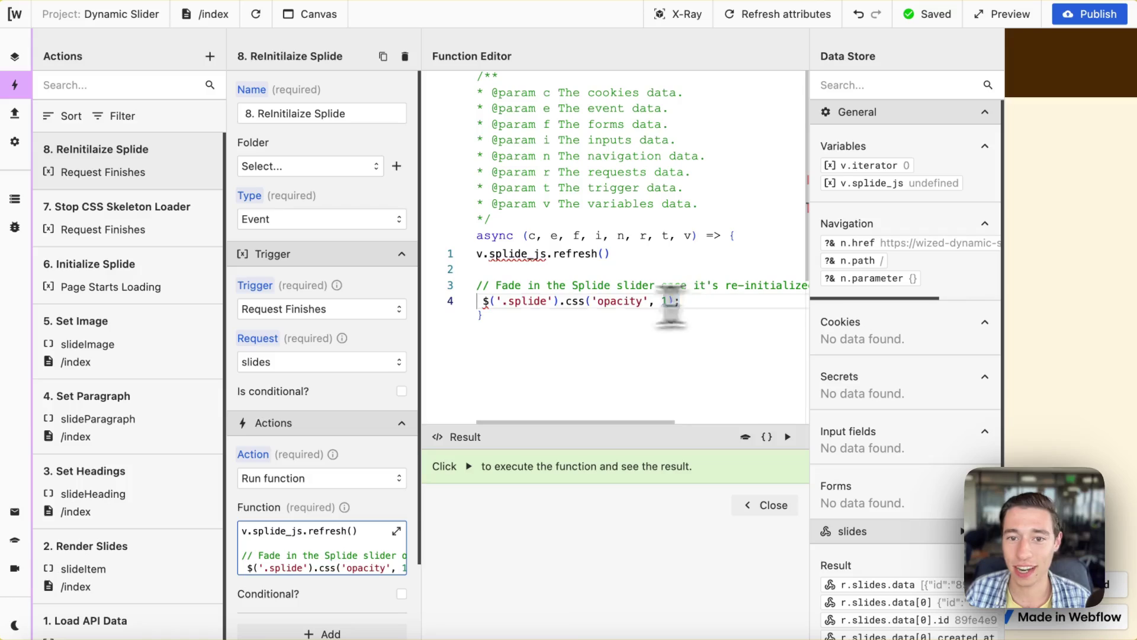
left_click_drag(679, 301, 465, 286)
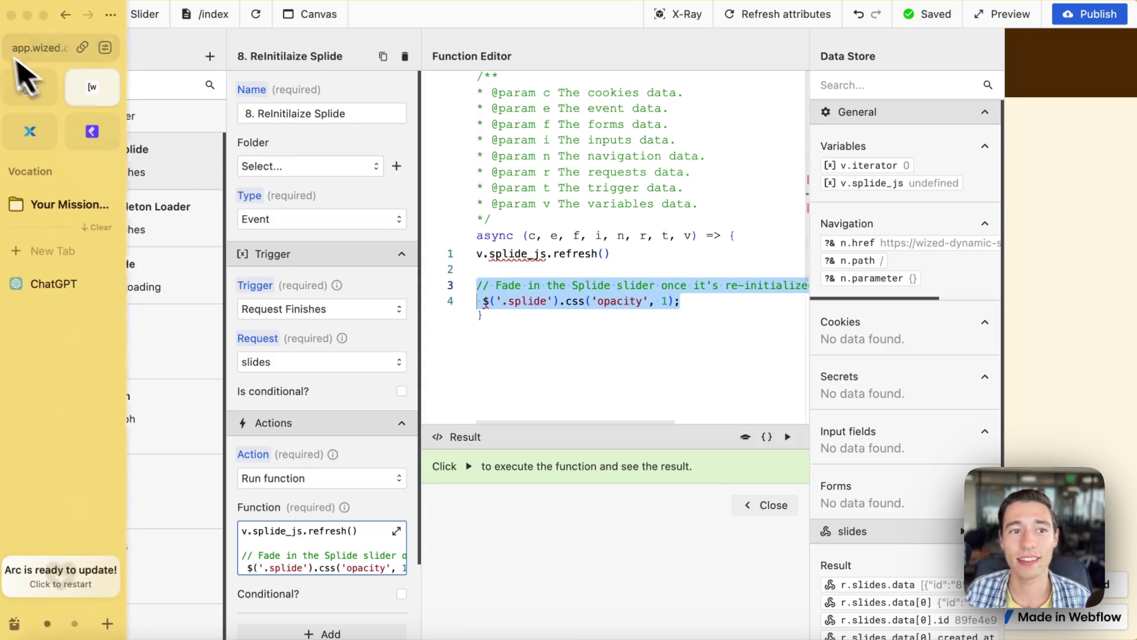
left_click(36, 89)
left_click(13, 74)
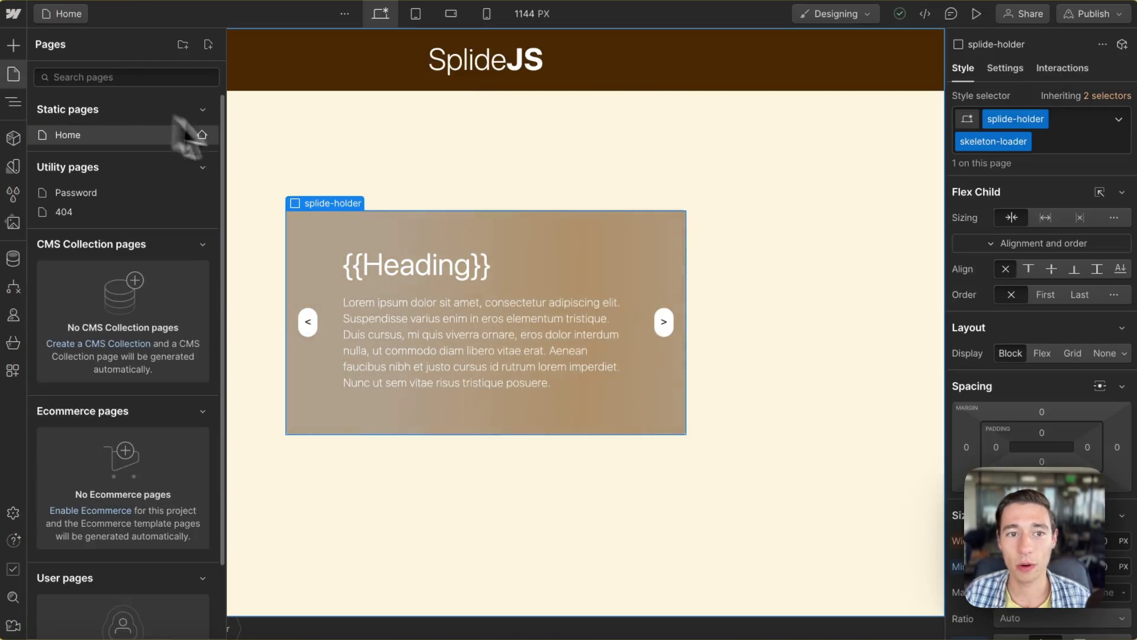
left_click(200, 134)
scroll(302, 216, "down", 15)
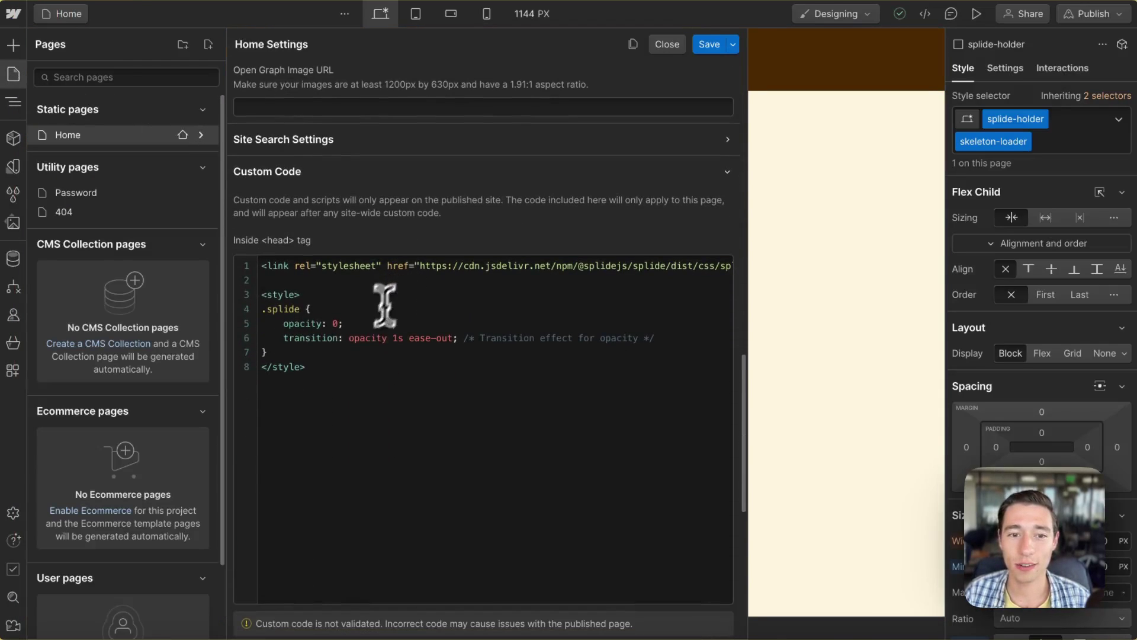
left_click_drag(305, 368, 223, 295)
mouse_move(89, 60)
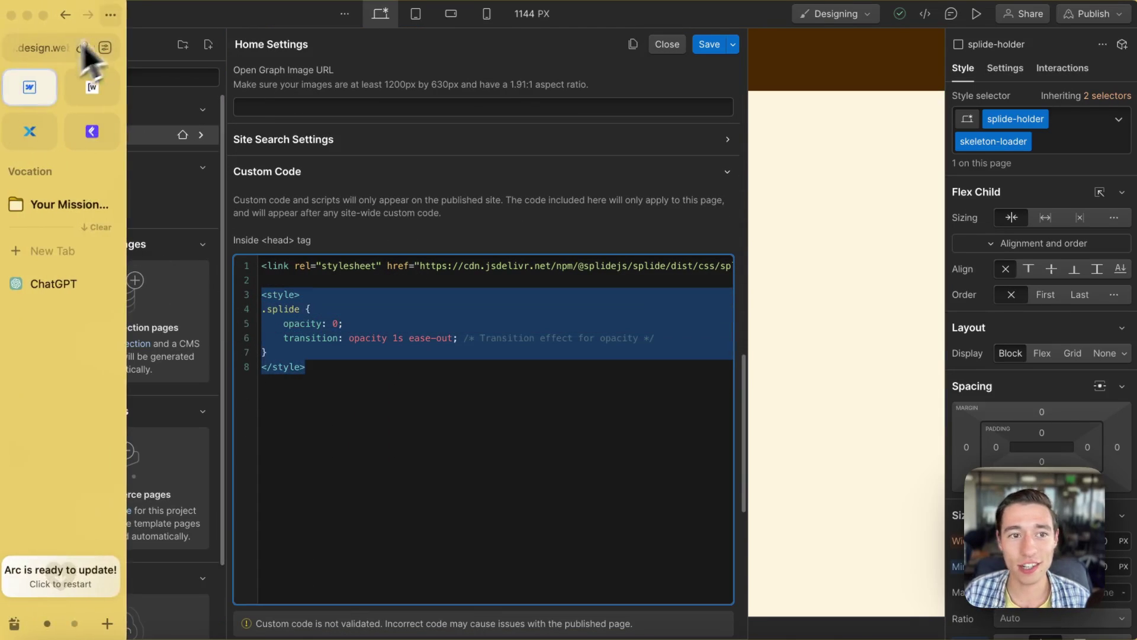
left_click(89, 93)
left_click(592, 318)
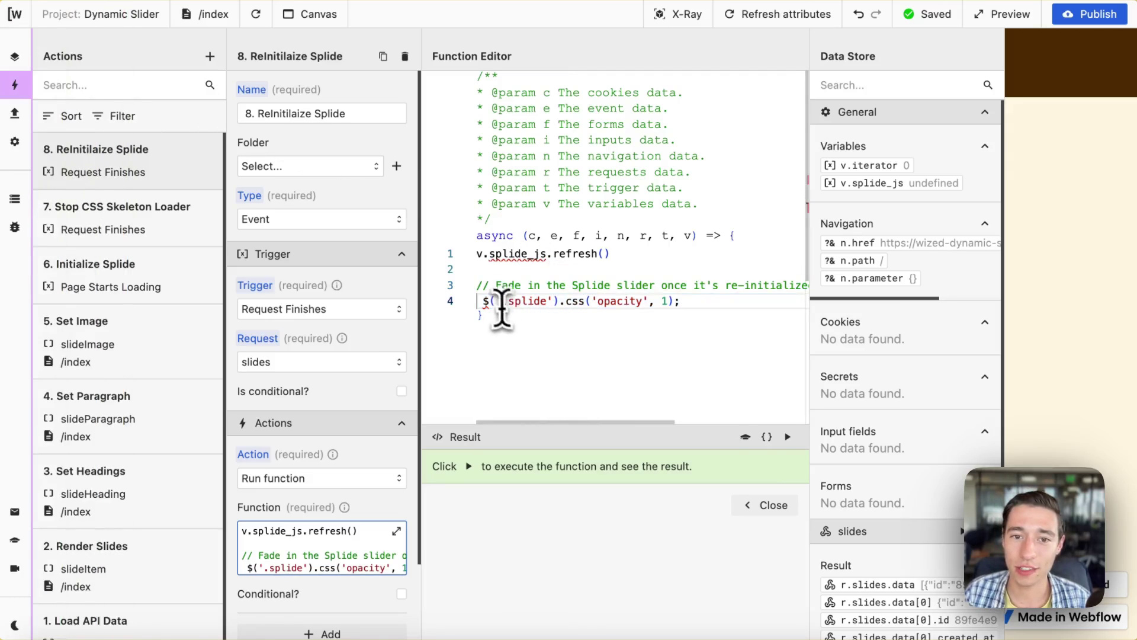
left_click(474, 302)
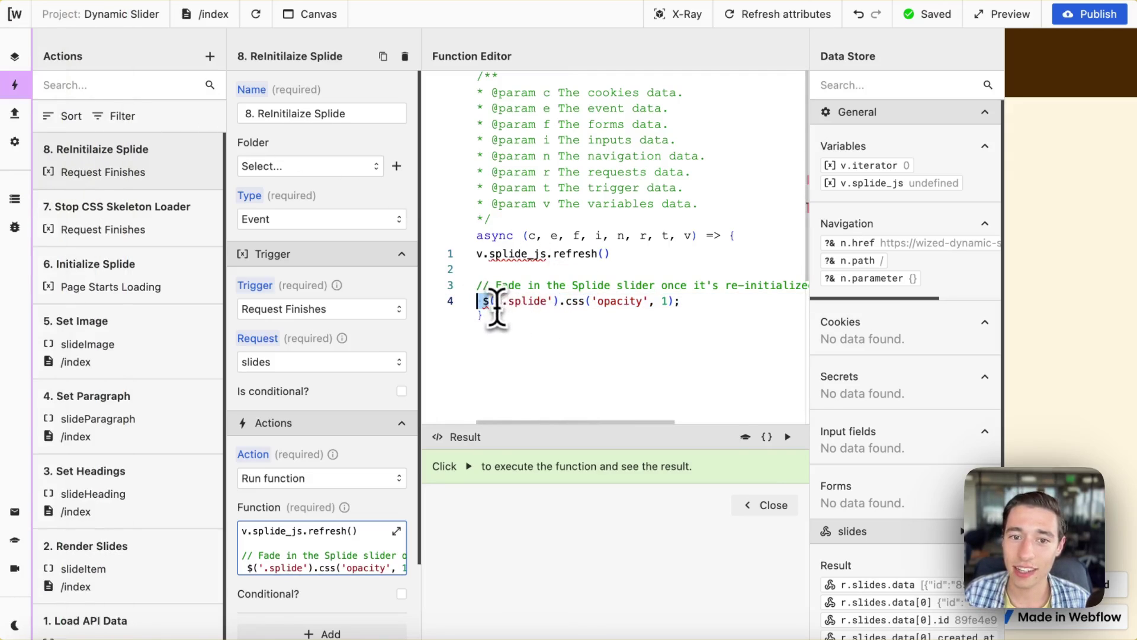
left_click(505, 302)
left_click_drag(502, 306, 551, 299)
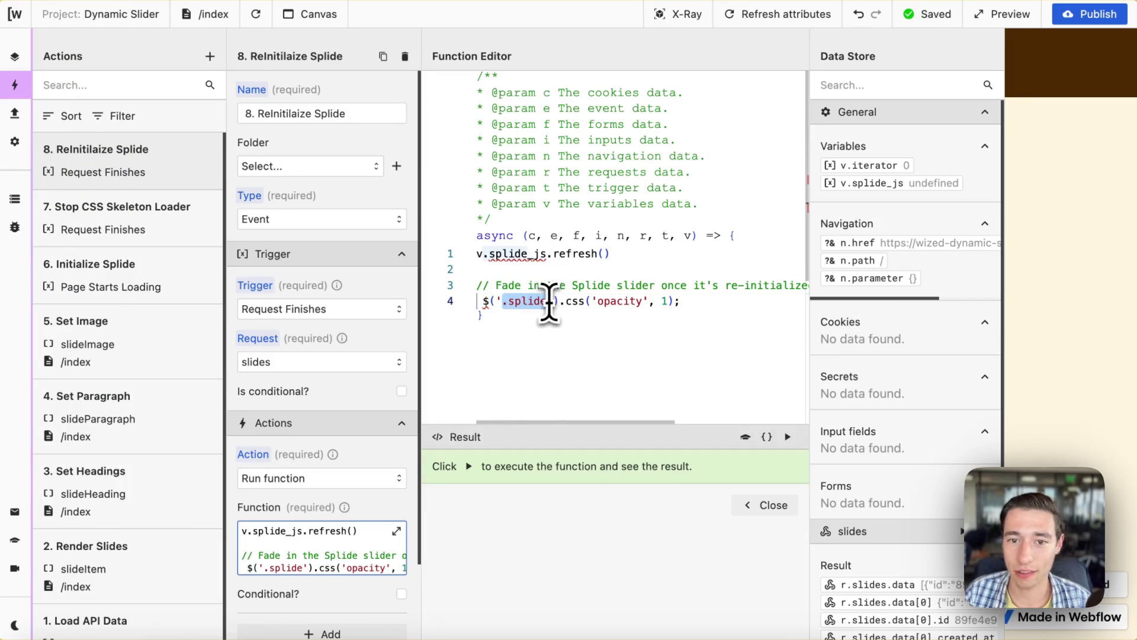
left_click(33, 89)
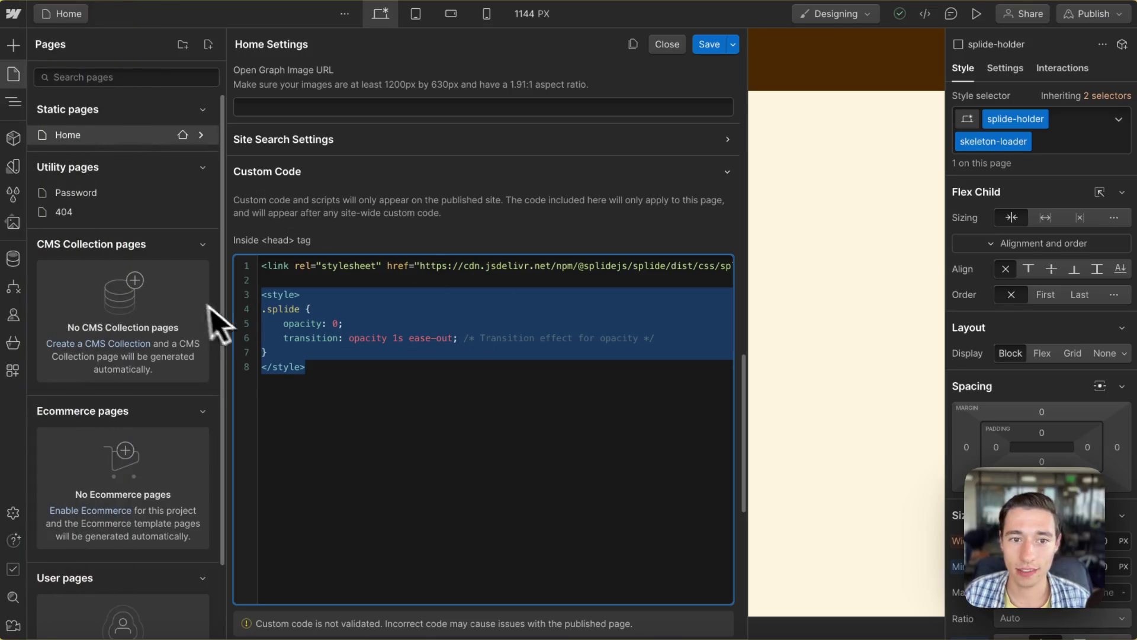
triple_click(279, 308)
mouse_move(12, 101)
left_click(89, 91)
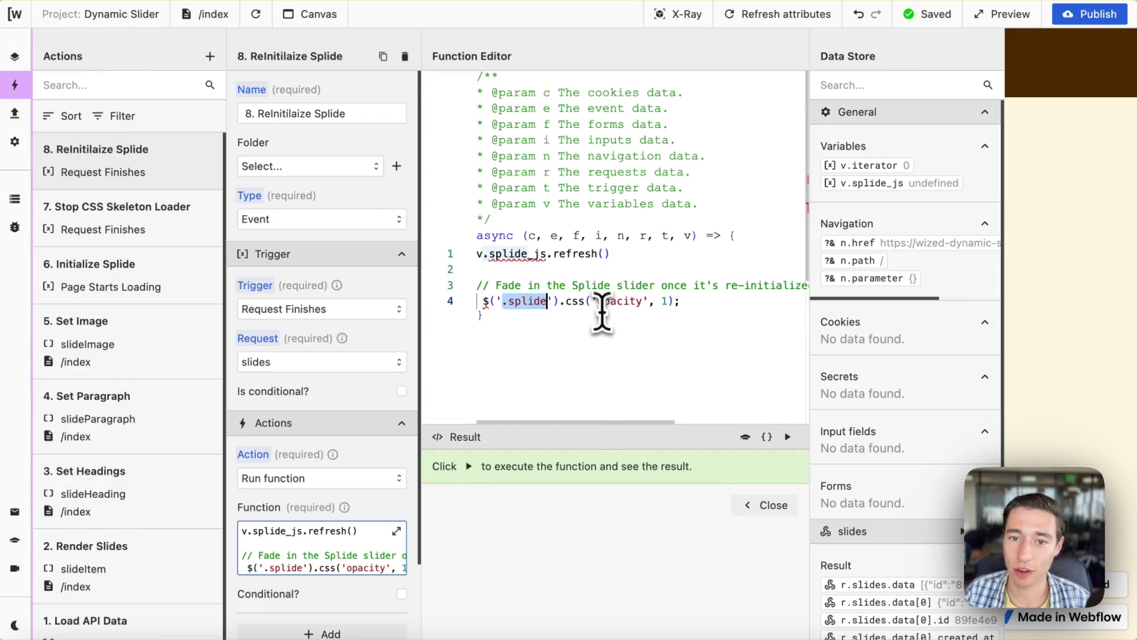
double_click(584, 303)
double_click(601, 301)
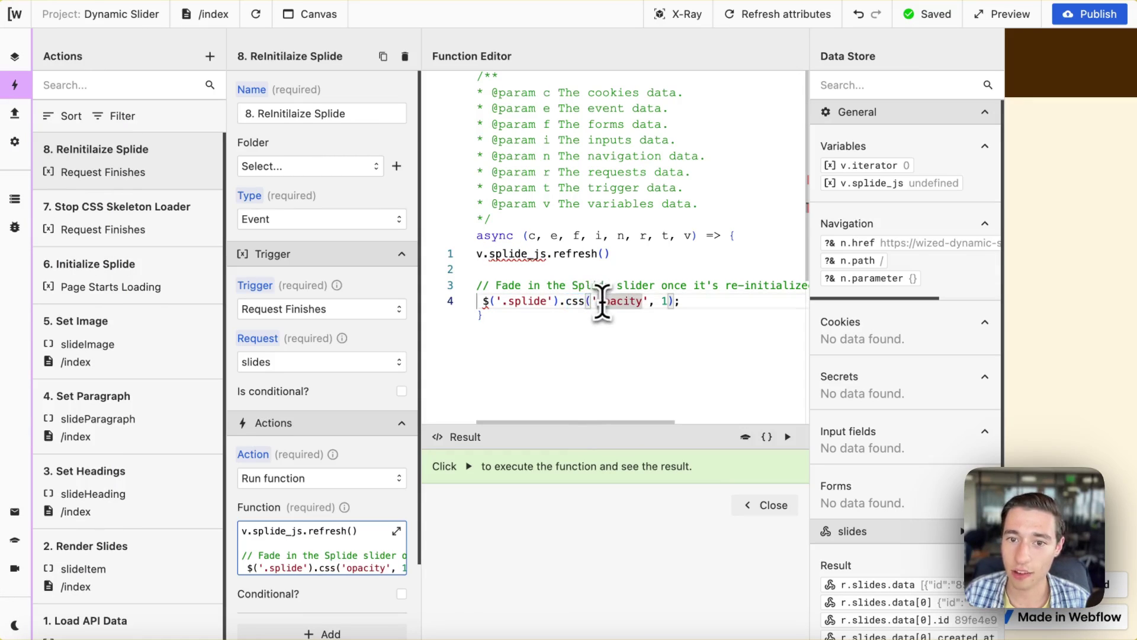
double_click(665, 301)
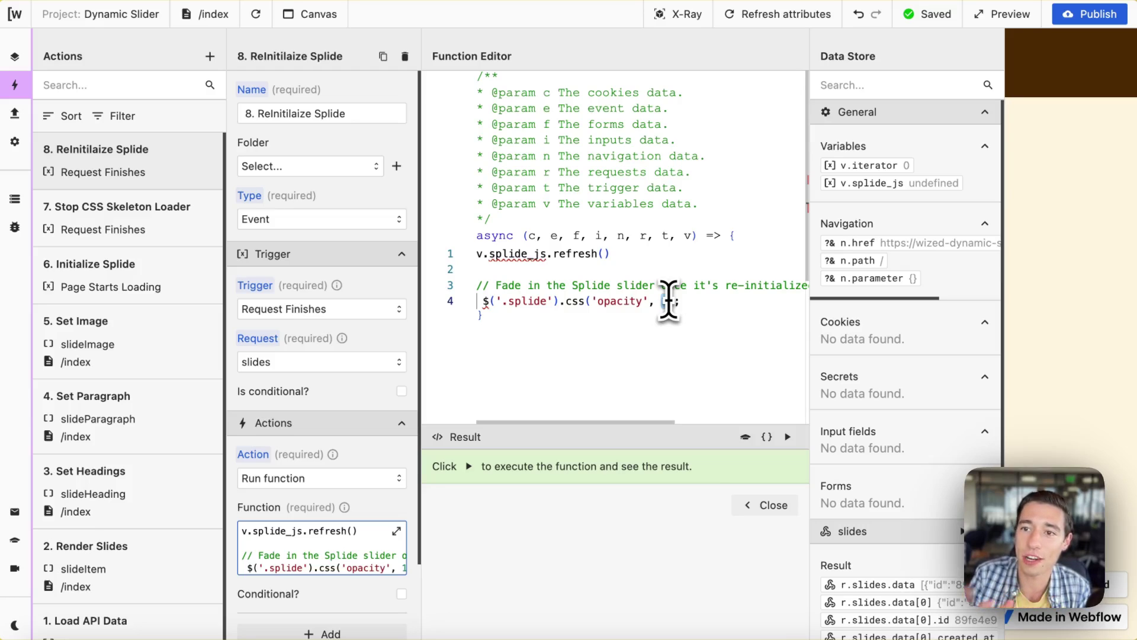
mouse_move(76, 284)
left_click(35, 98)
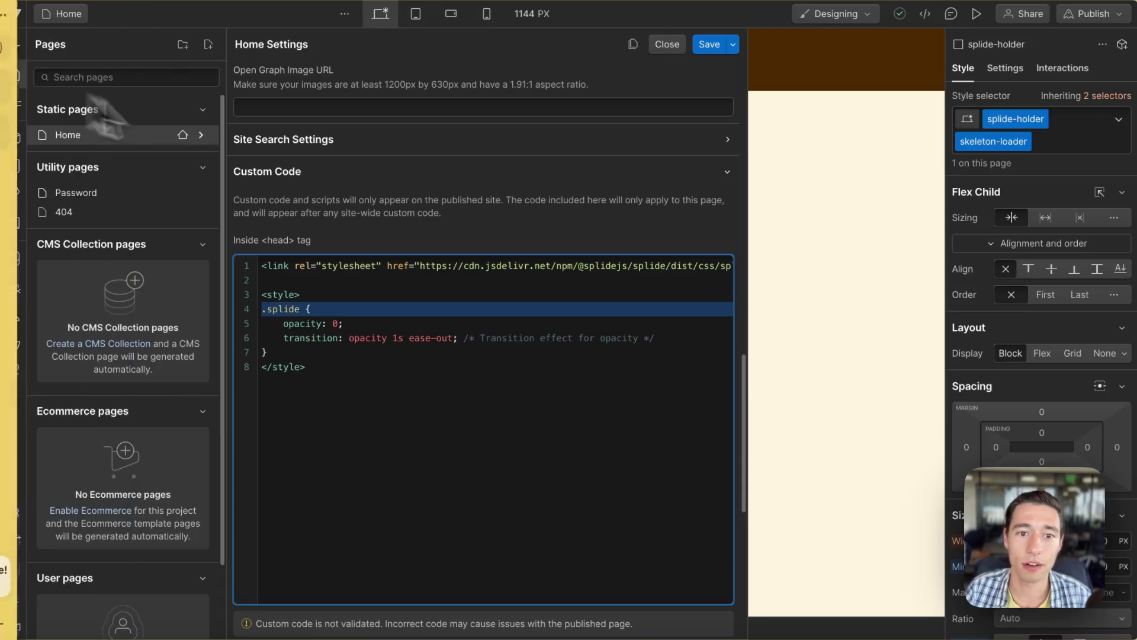
triple_click(366, 337)
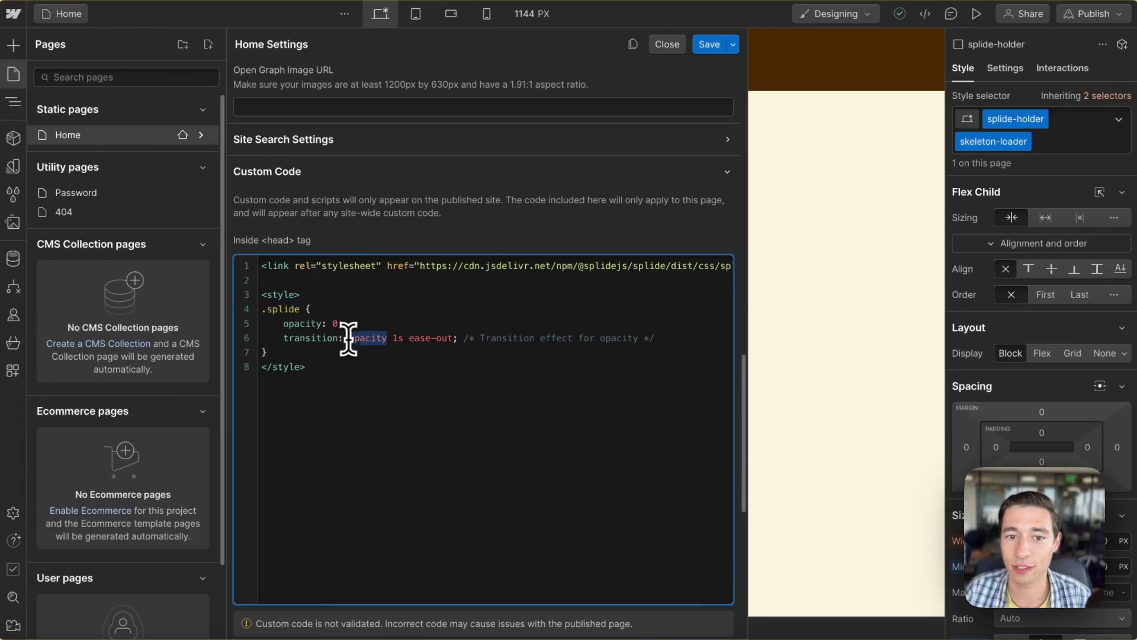
mouse_move(41, 148)
left_click(91, 87)
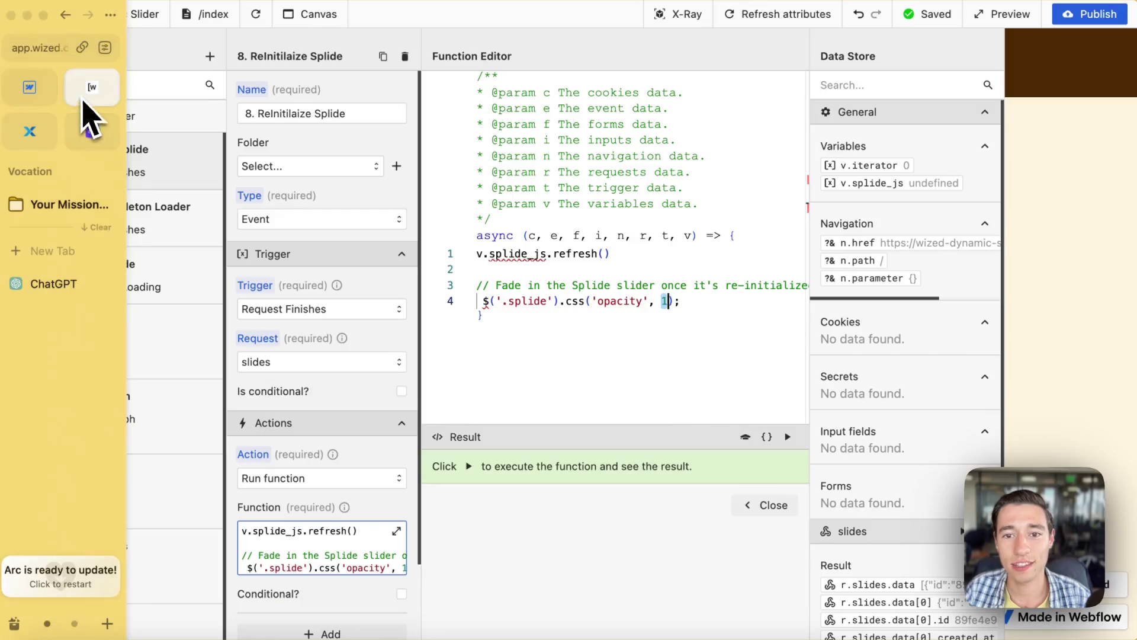
Step: Test-run the ReInitialize Splide function, then close the editor and action panel
left_click(787, 436)
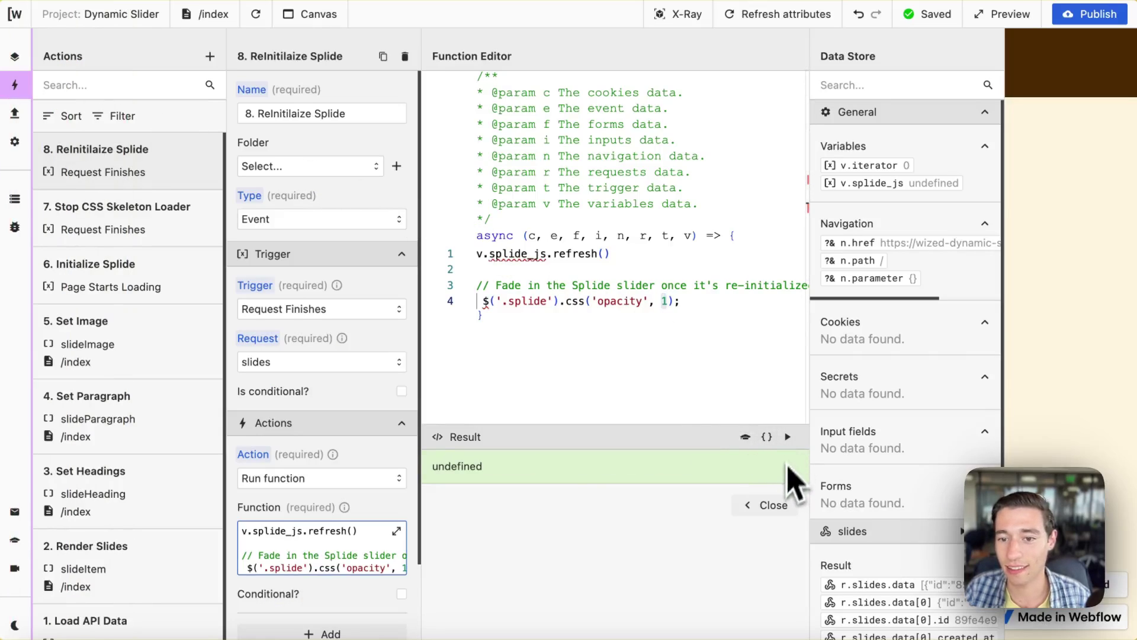
left_click(770, 504)
scroll(348, 445, "down", 3)
left_click(381, 531)
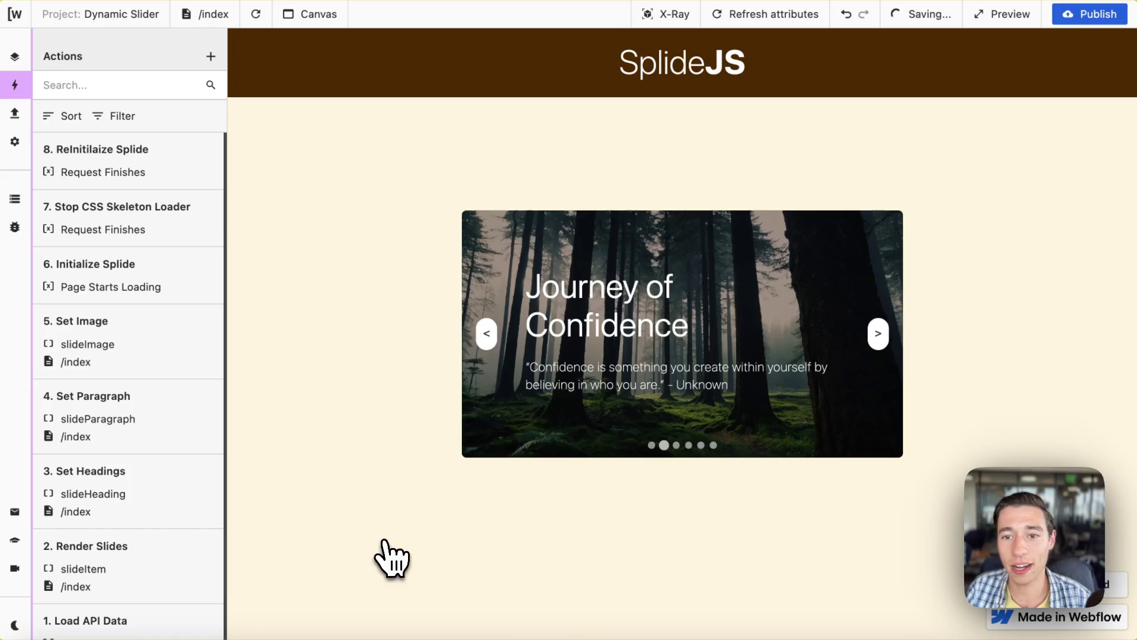
Step: Re-run the slides request from the Data Store and expand its results showing status 200
left_click(14, 199)
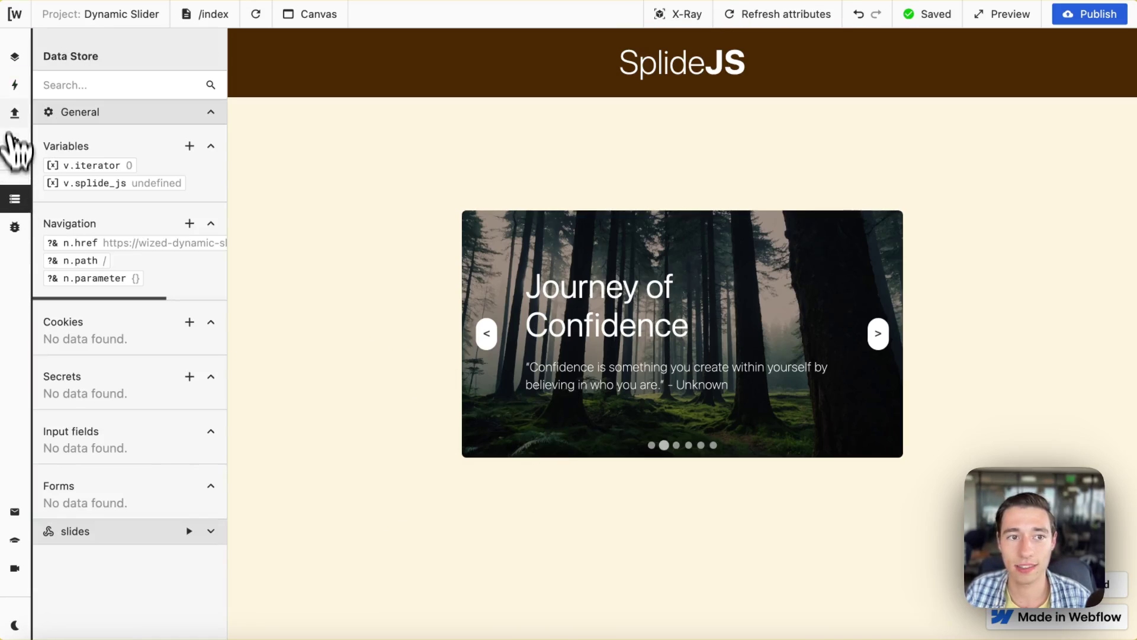
left_click(15, 86)
left_click(140, 170)
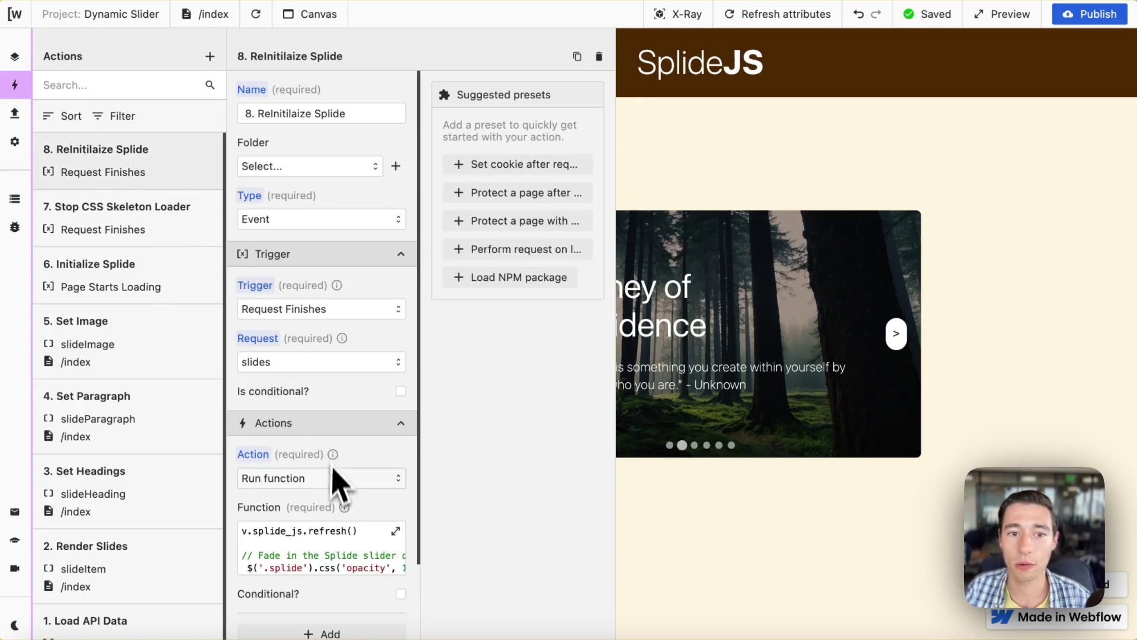
mouse_move(44, 242)
left_click(14, 199)
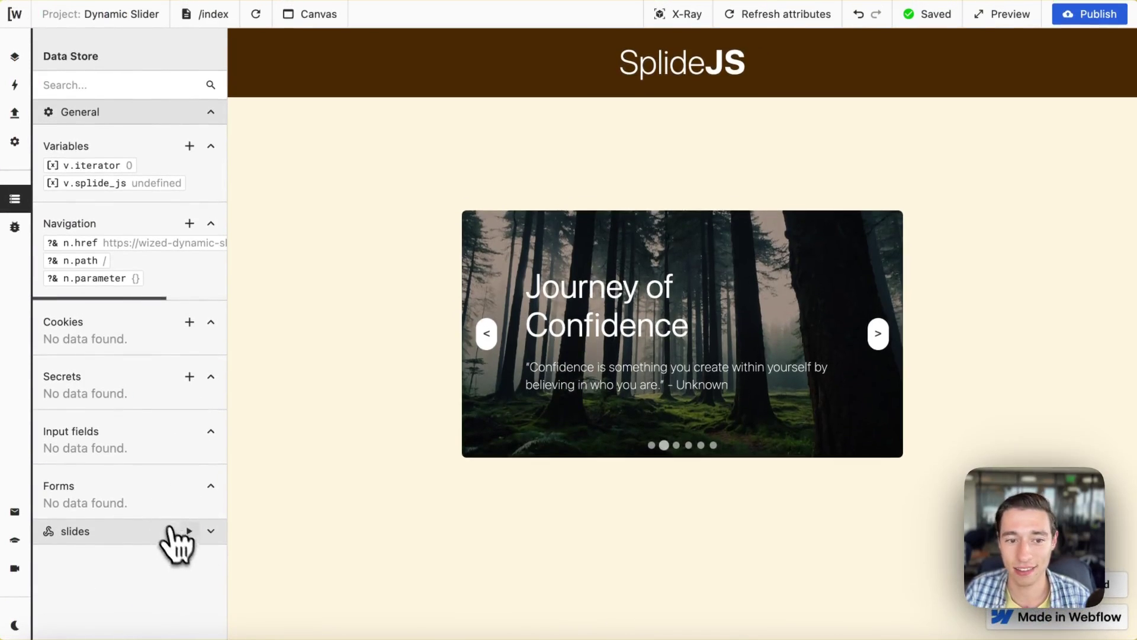
left_click(189, 531)
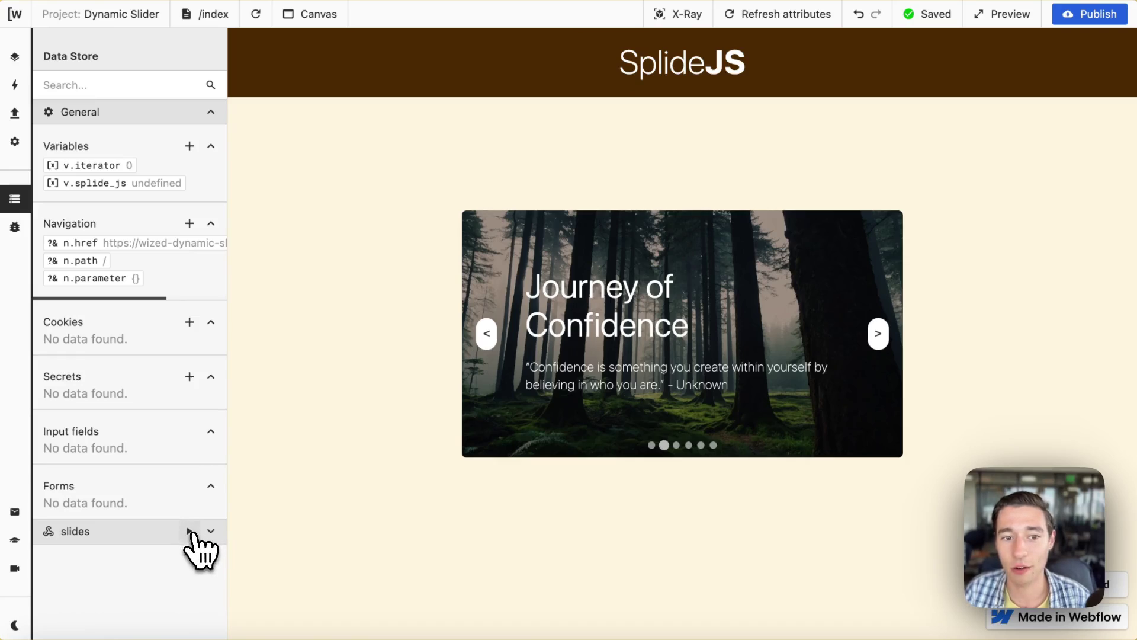
left_click(190, 531)
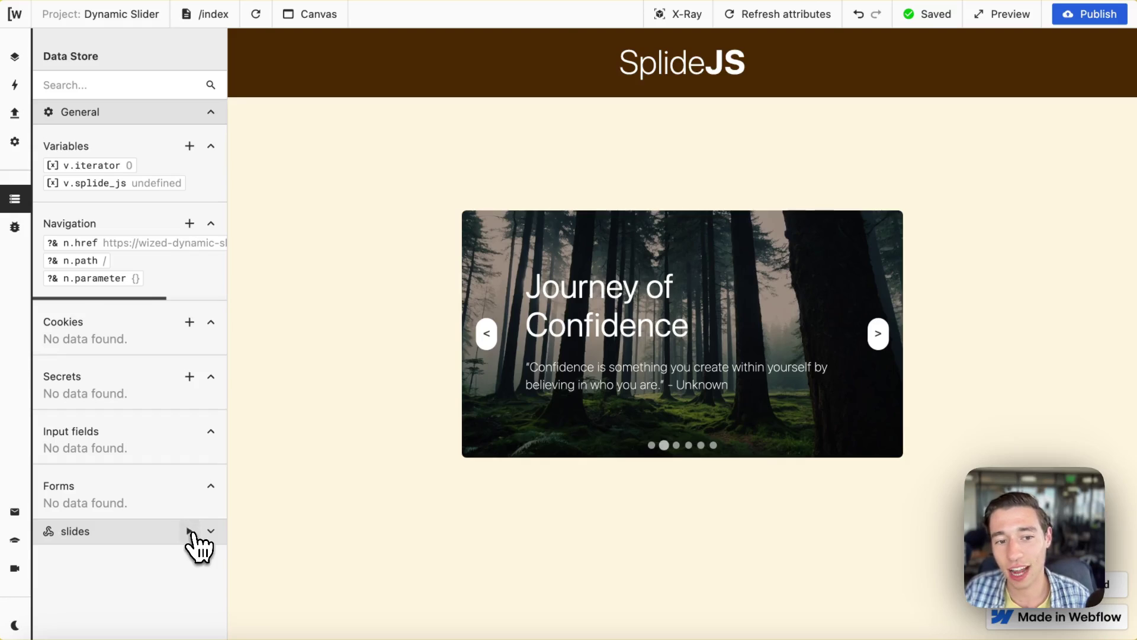
left_click(207, 531)
scroll(187, 521, "down", 5)
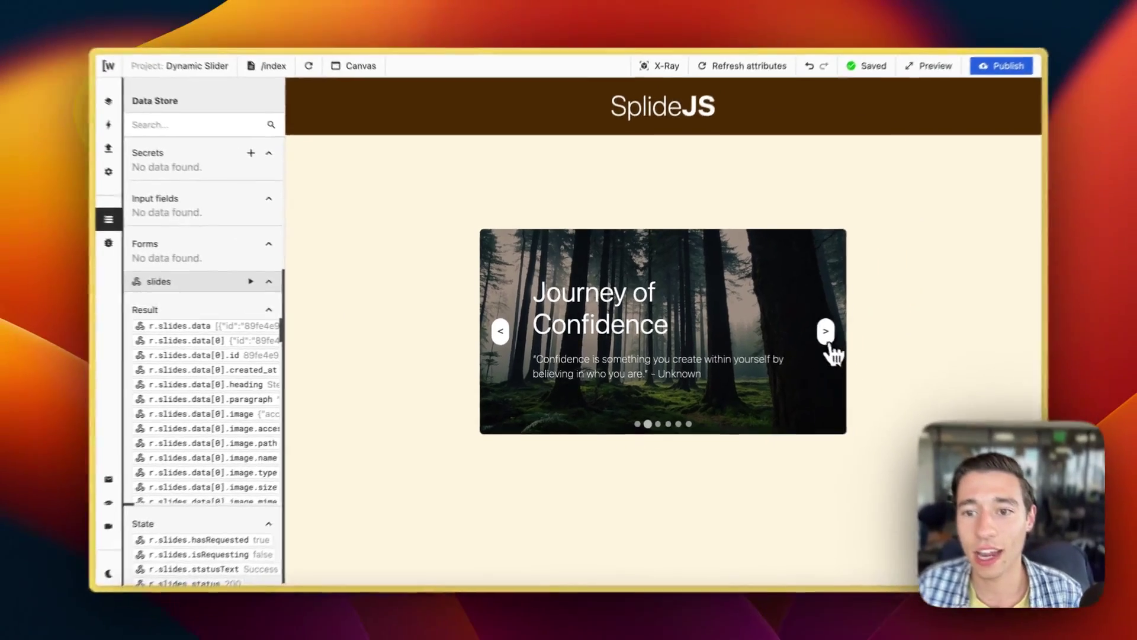
Step: Cycle through every quote slide, past Finding Strength in Weakness, back to Journey of Confidence
left_click(877, 339)
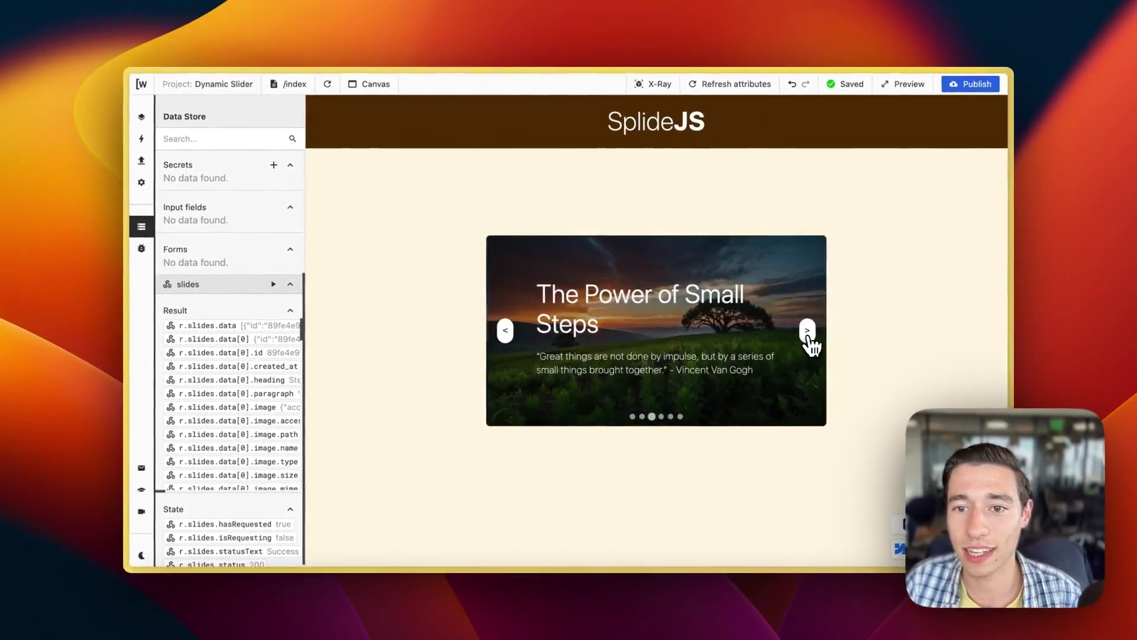
left_click(807, 330)
left_click(807, 331)
left_click(807, 330)
left_click(808, 330)
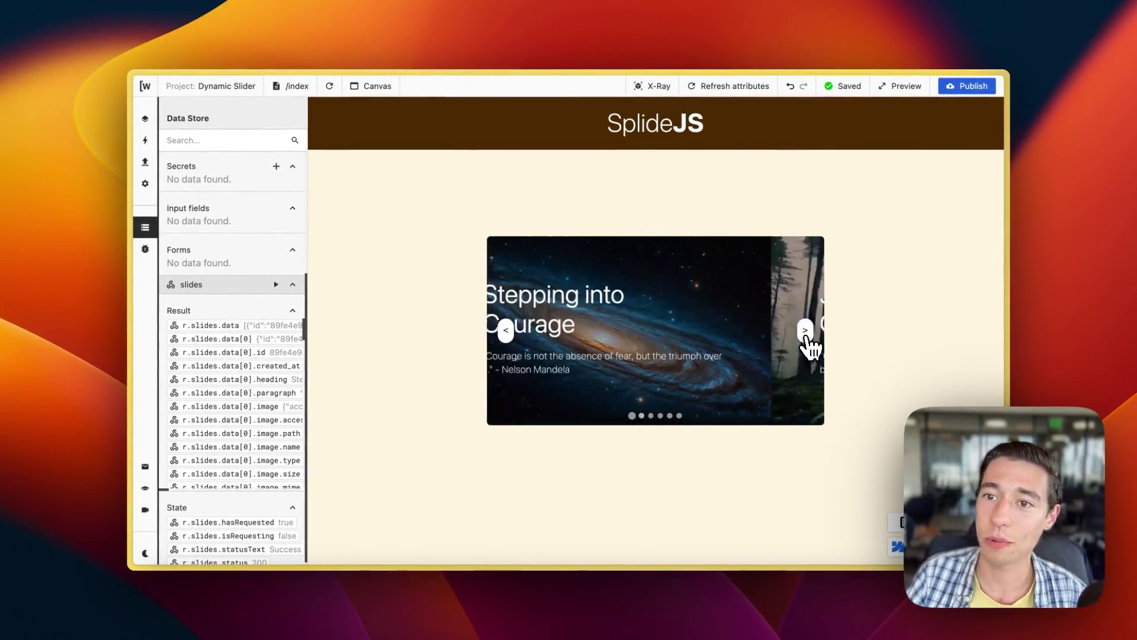
left_click(805, 331)
left_click(806, 330)
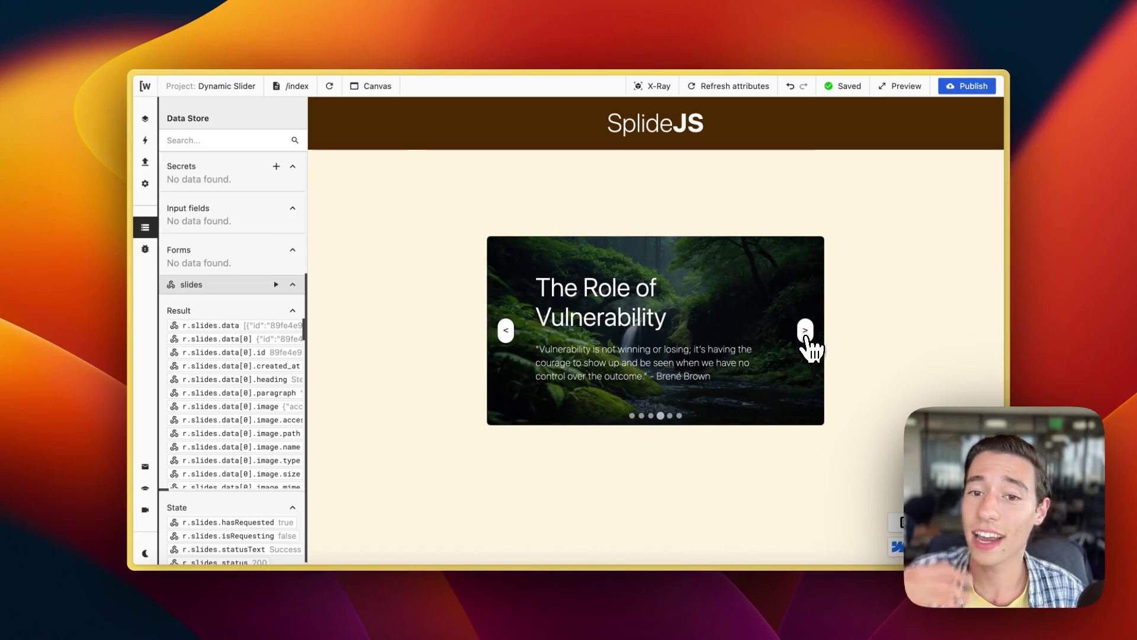
left_click(805, 331)
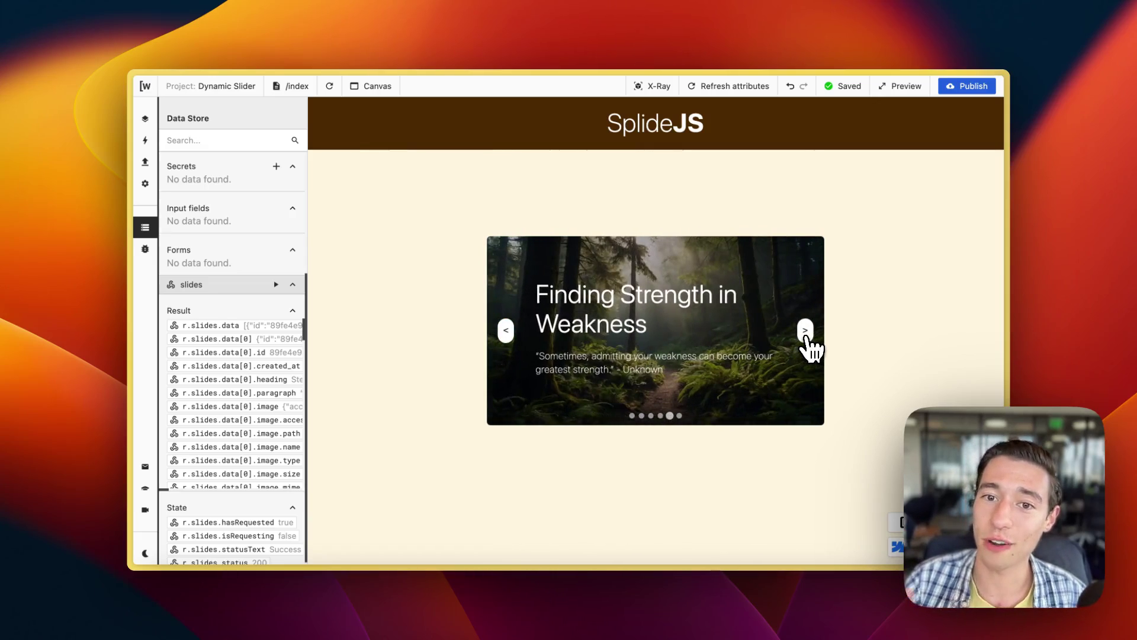
left_click(807, 338)
left_click(807, 338)
left_click(806, 338)
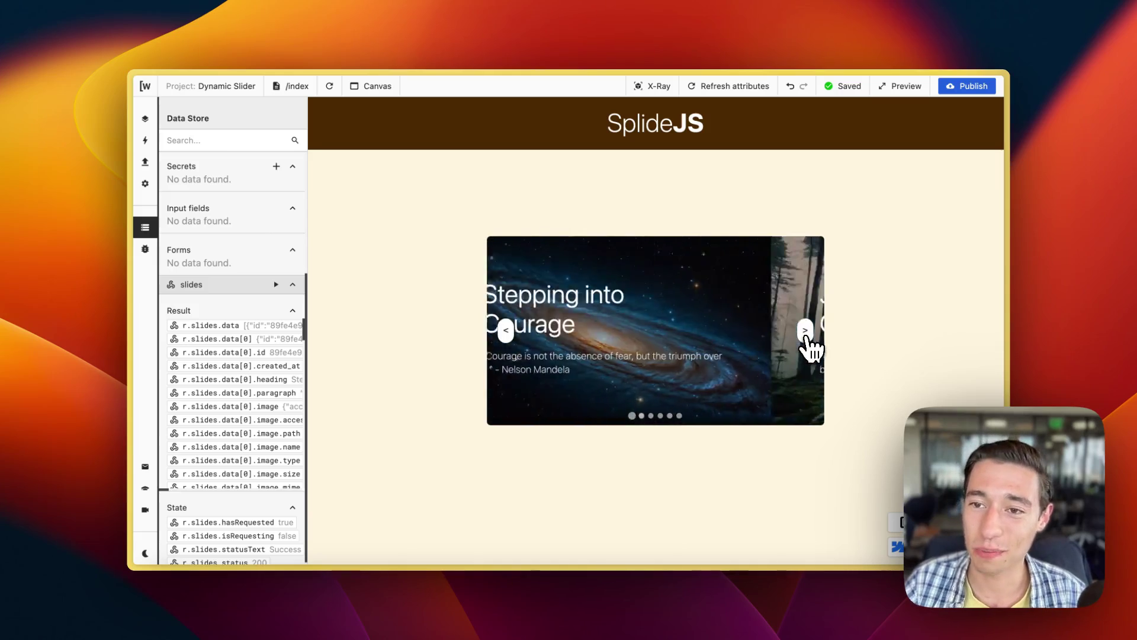
left_click(145, 142)
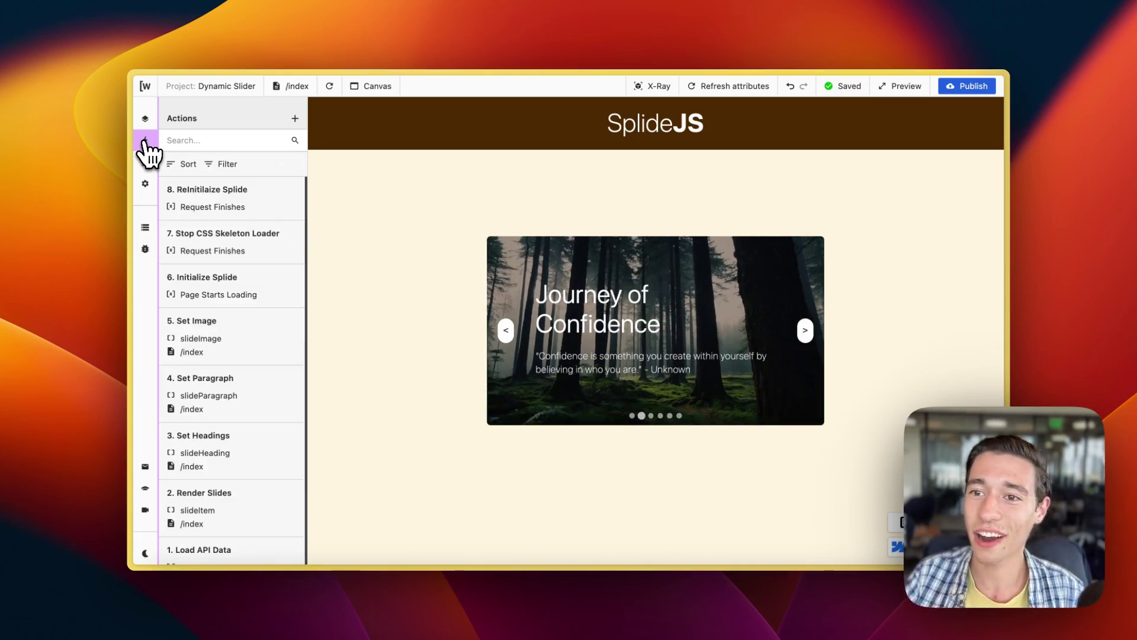